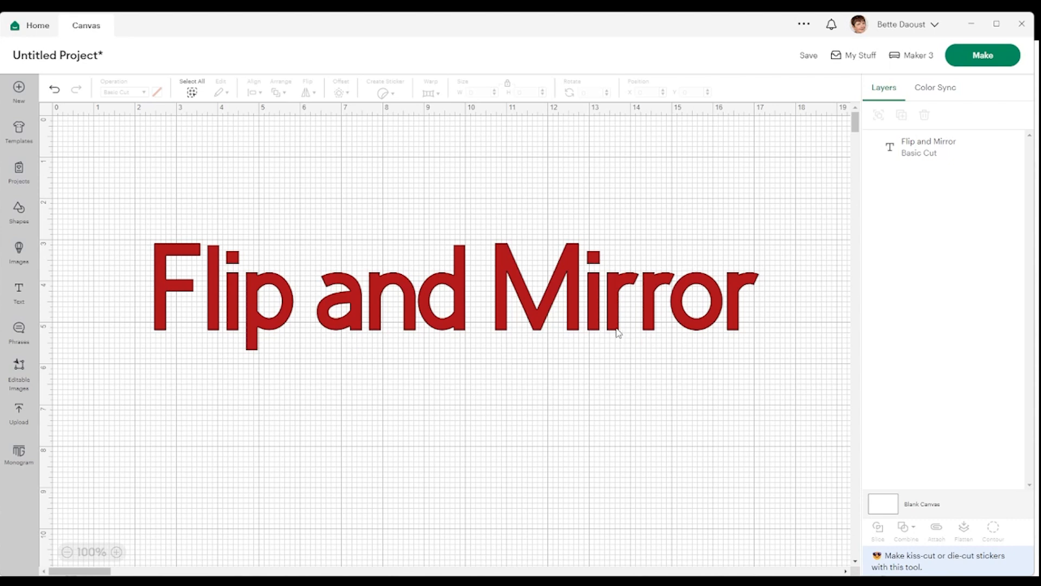
# Move the Flip and Mirror text up the canvas to about X 2.56, Y 1.69 in.
pyautogui.moveTo(614, 331); pyautogui.dragTo(621, 273)
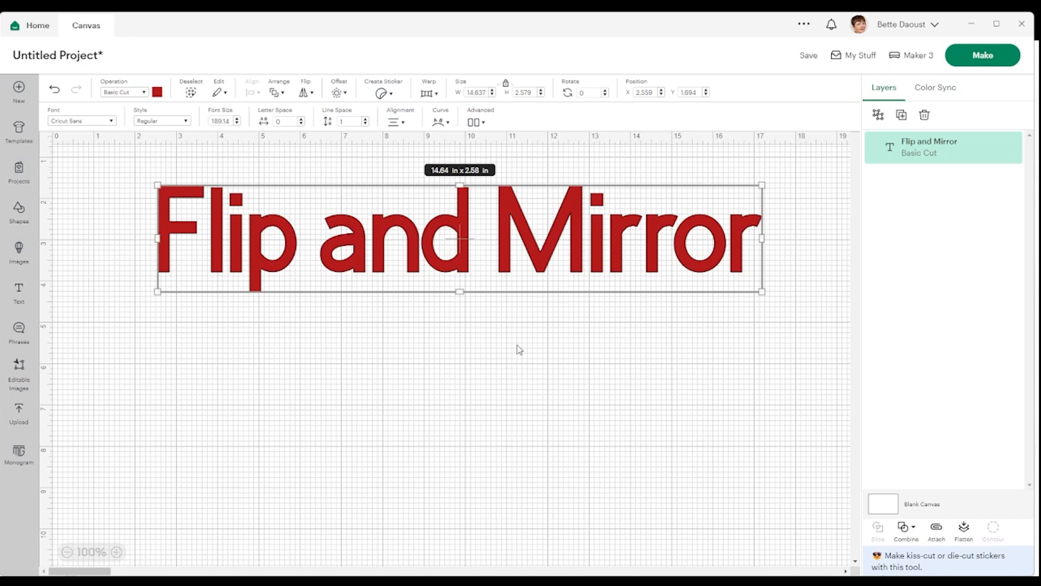
# Try flipping the text vertically and moving it down to about Y 4.75 in, and undo both changes.
pyautogui.click(307, 93)
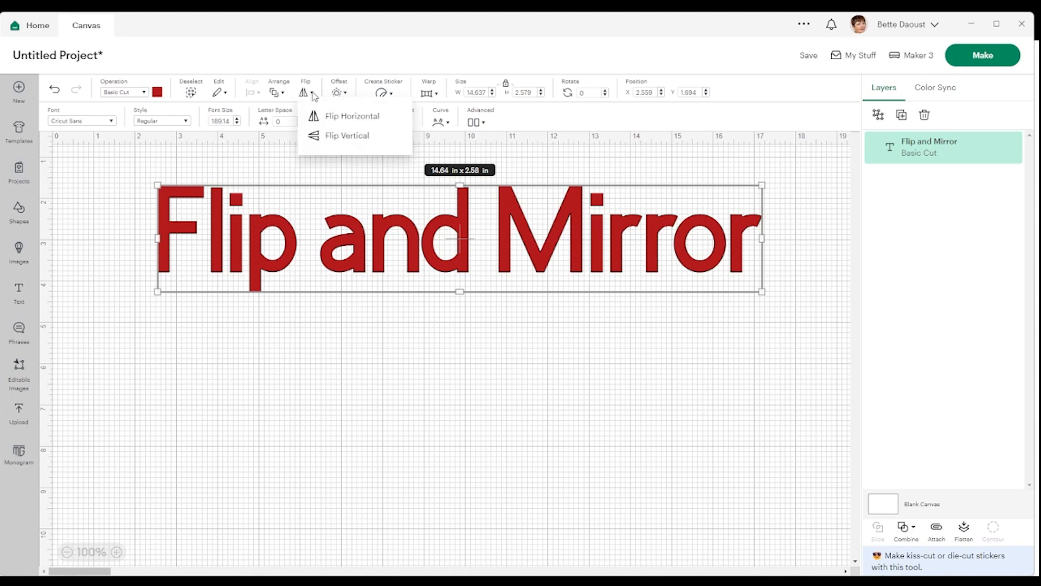
pyautogui.click(347, 136)
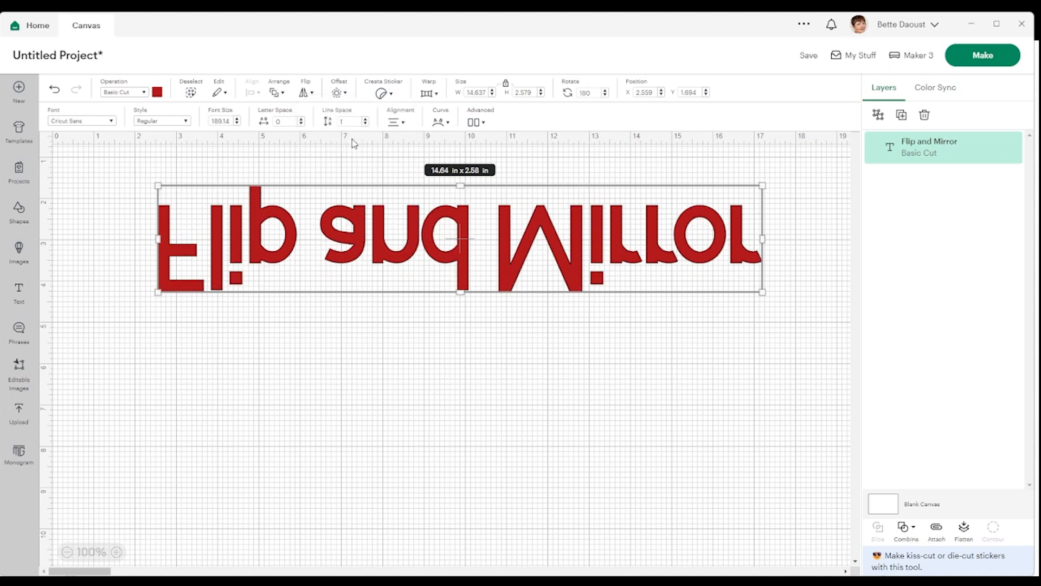
pyautogui.moveTo(573, 257); pyautogui.dragTo(577, 383)
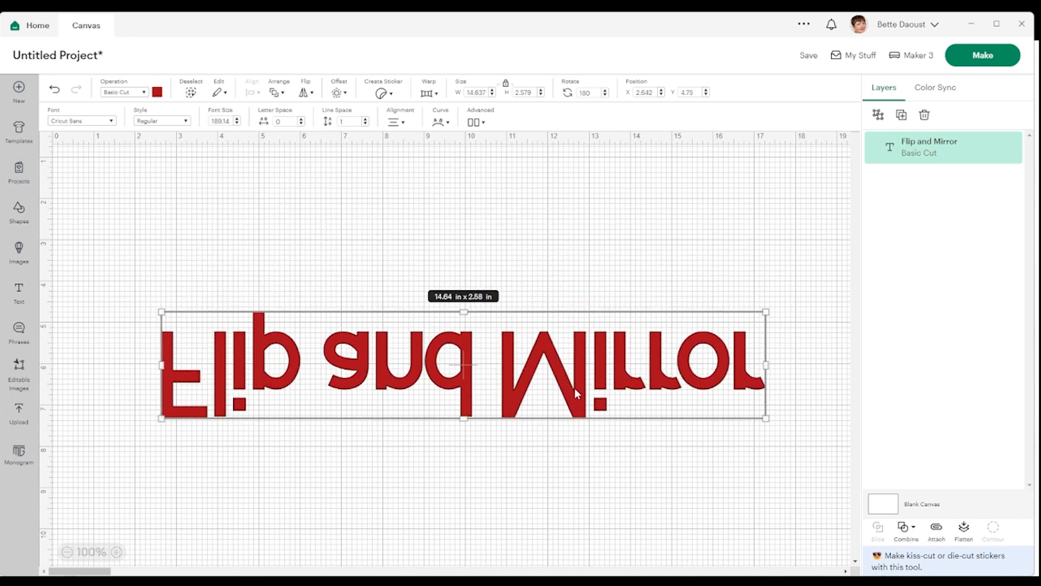
pyautogui.hotkey('ctrl', 'z')
pyautogui.hotkey('ctrl', 'z')
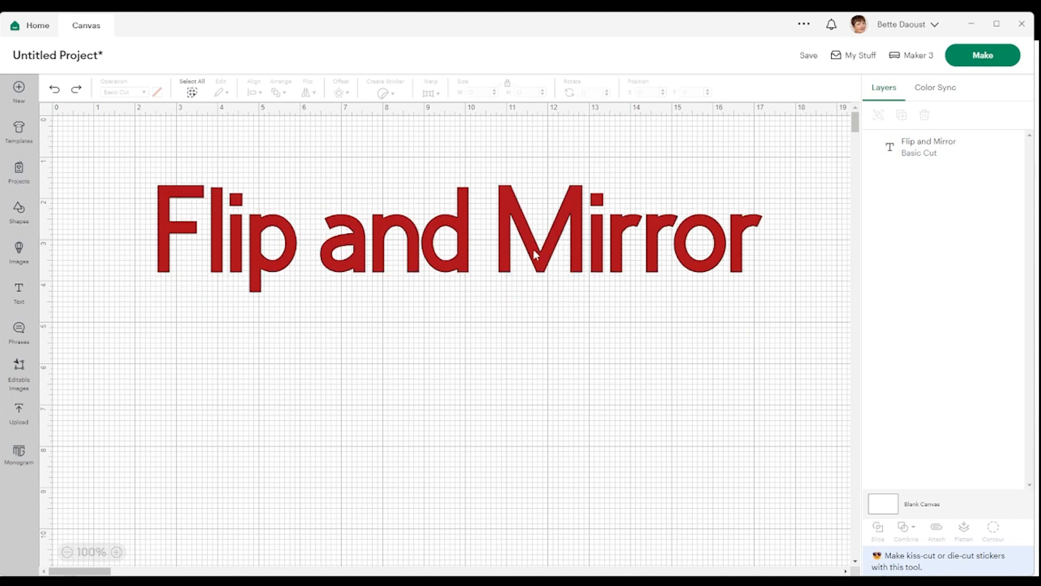
# Copy the Flip and Mirror text and paste a second copy onto the canvas.
pyautogui.click(540, 261)
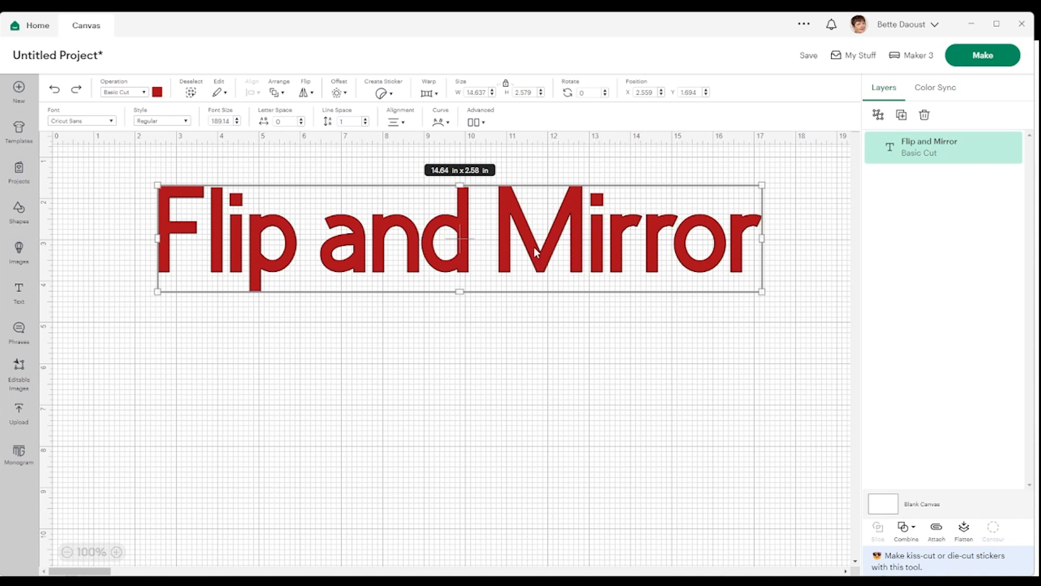
pyautogui.hotkey('ctrl', 'v')
pyautogui.click(288, 337)
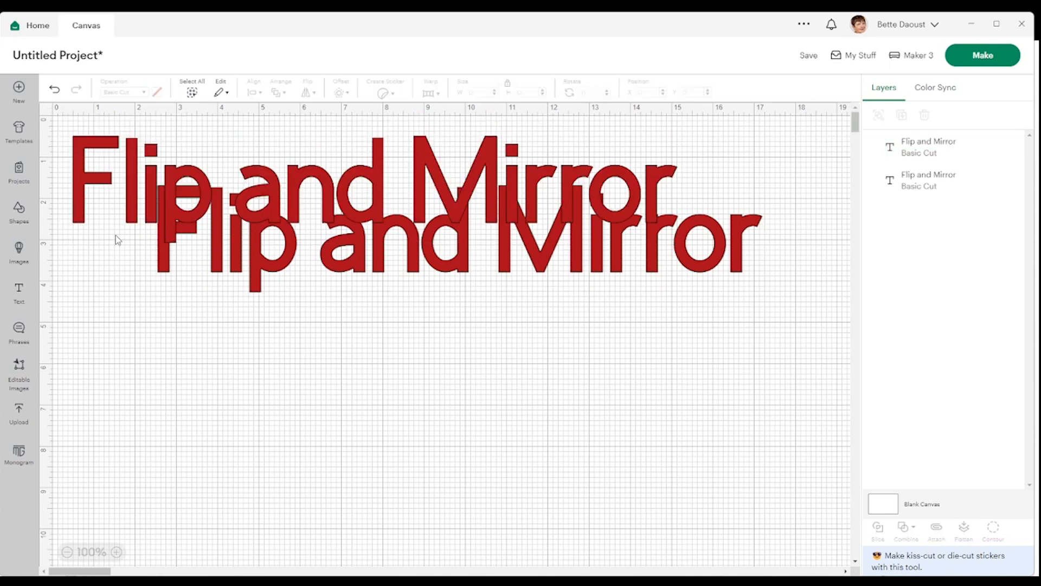
# Align the two text copies by their centers so they overlap exactly.
pyautogui.moveTo(52, 116); pyautogui.dragTo(774, 311)
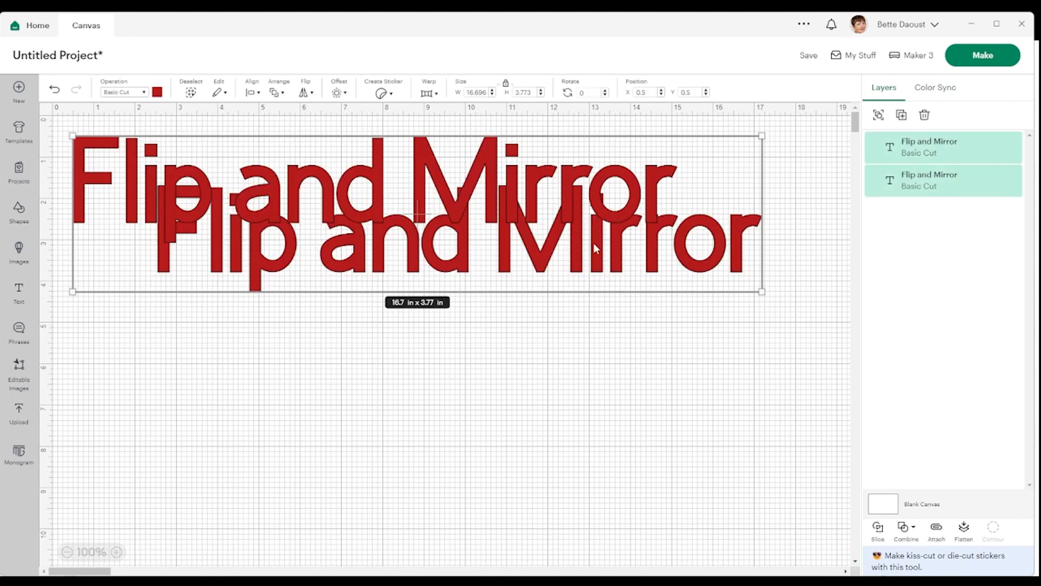
pyautogui.click(255, 100)
pyautogui.click(284, 253)
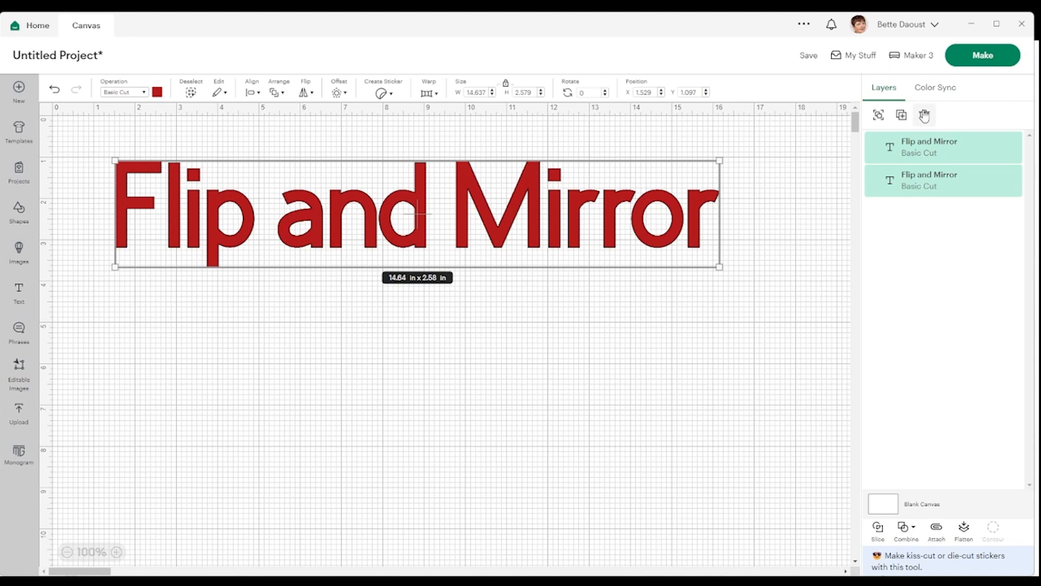
# Flip only the upper-layer copy of the text vertically.
pyautogui.click(926, 155)
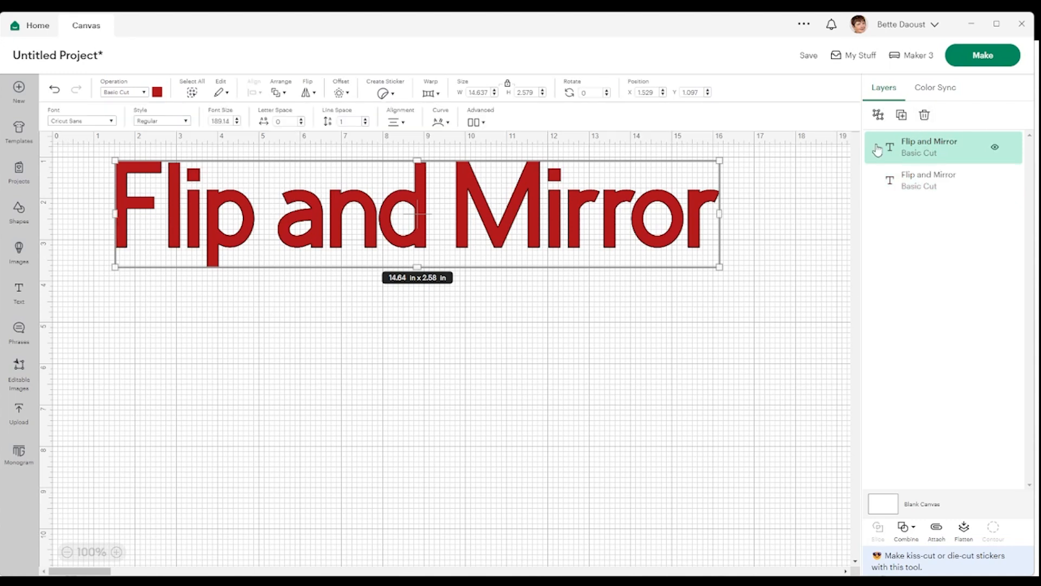
pyautogui.click(314, 94)
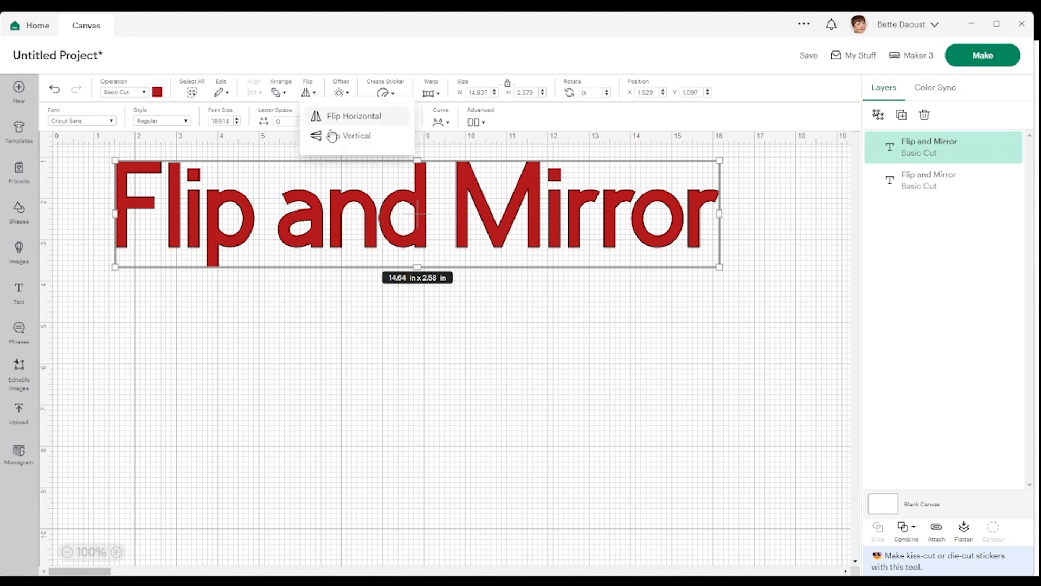
pyautogui.click(333, 135)
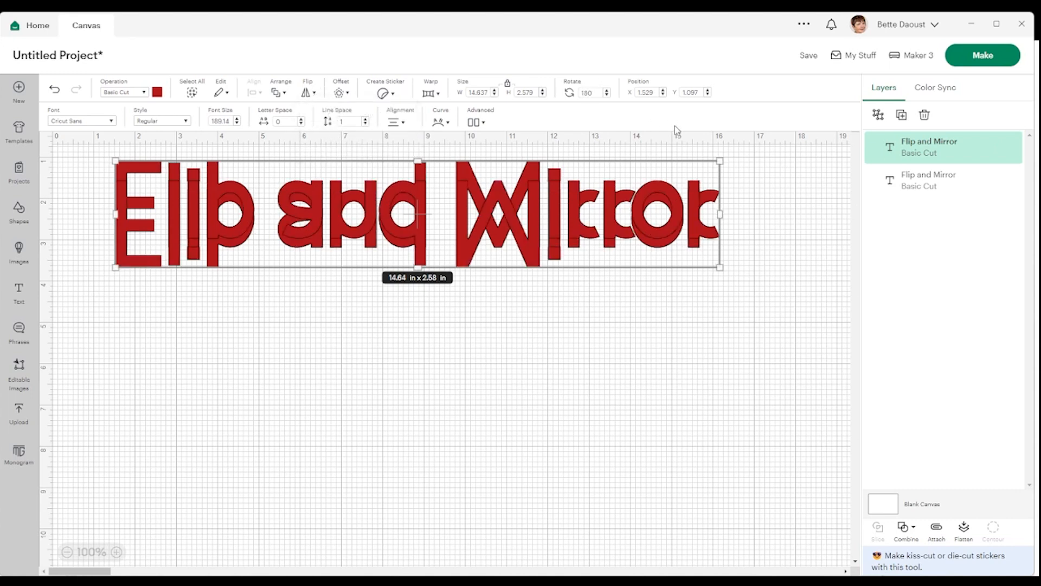
# Nudge the flipped copy straight down to Y 2.727 in so its baseline meets the upright text's baseline.
pyautogui.press('Down')
pyautogui.press('Down')
pyautogui.press('Down')
pyautogui.press('Down')
pyautogui.press('Down')
pyautogui.press('Down')
pyautogui.press('Down')
pyautogui.press('Down')
pyautogui.press('Down')
pyautogui.press('Down')
pyautogui.press('Down')
pyautogui.press('Down')
pyautogui.press('Down')
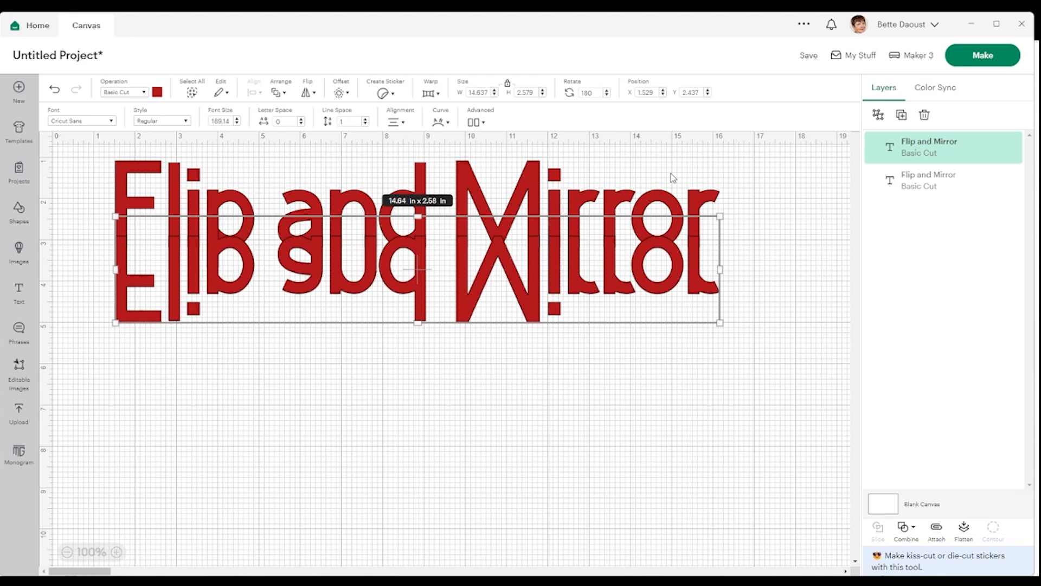
pyautogui.press('Down')
pyautogui.press('Down')
pyautogui.press('Down')
pyautogui.press('Down')
pyautogui.press('Down')
pyautogui.press('Down')
pyautogui.press('Down')
pyautogui.press('Down')
pyautogui.press('Down')
pyautogui.press('Down')
pyautogui.press('Down')
pyautogui.press('Down')
pyautogui.press('Down')
pyautogui.press('Down')
pyautogui.press('Down')
pyautogui.press('Down')
pyautogui.press('Down')
pyautogui.press('Down')
pyautogui.press('Down')
pyautogui.press('Down')
pyautogui.press('Down')
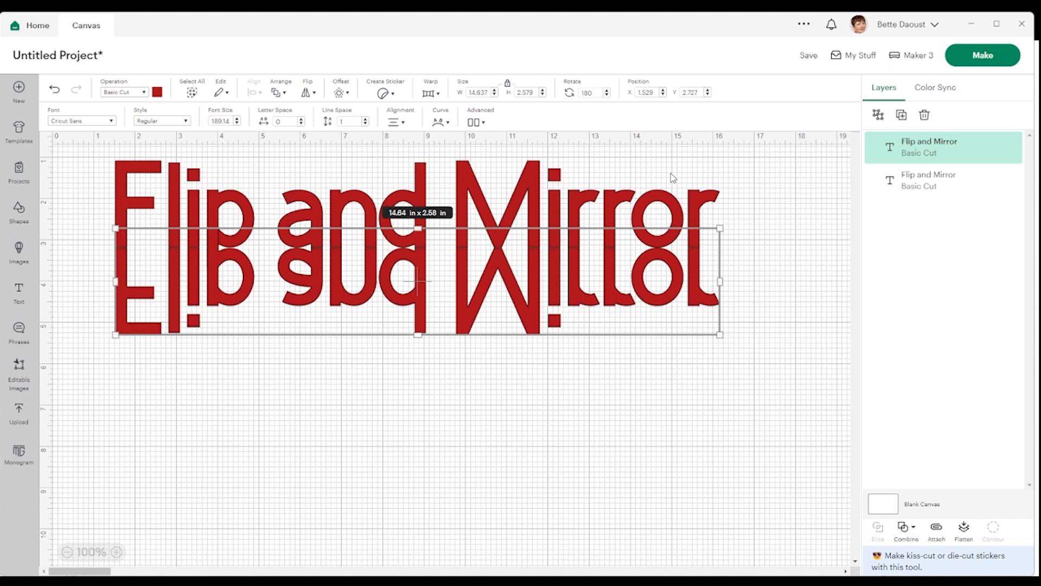
pyautogui.press('Down')
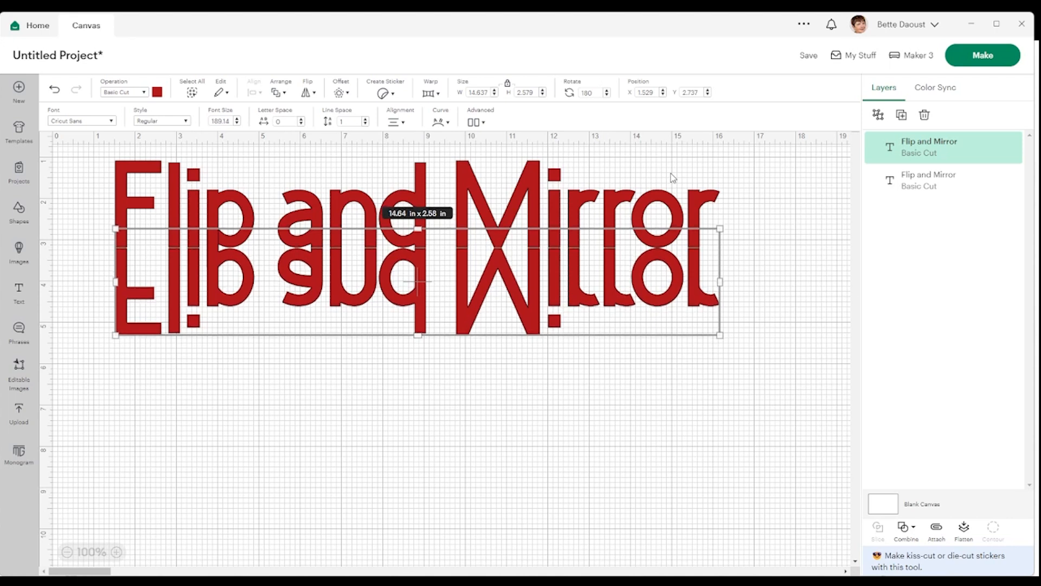
pyautogui.press('Up')
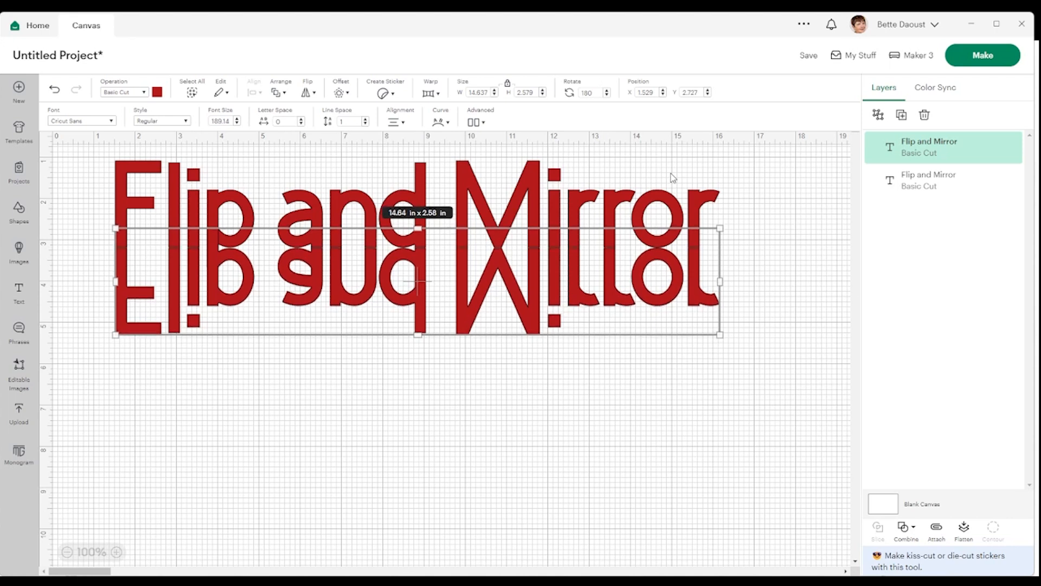
pyautogui.click(449, 362)
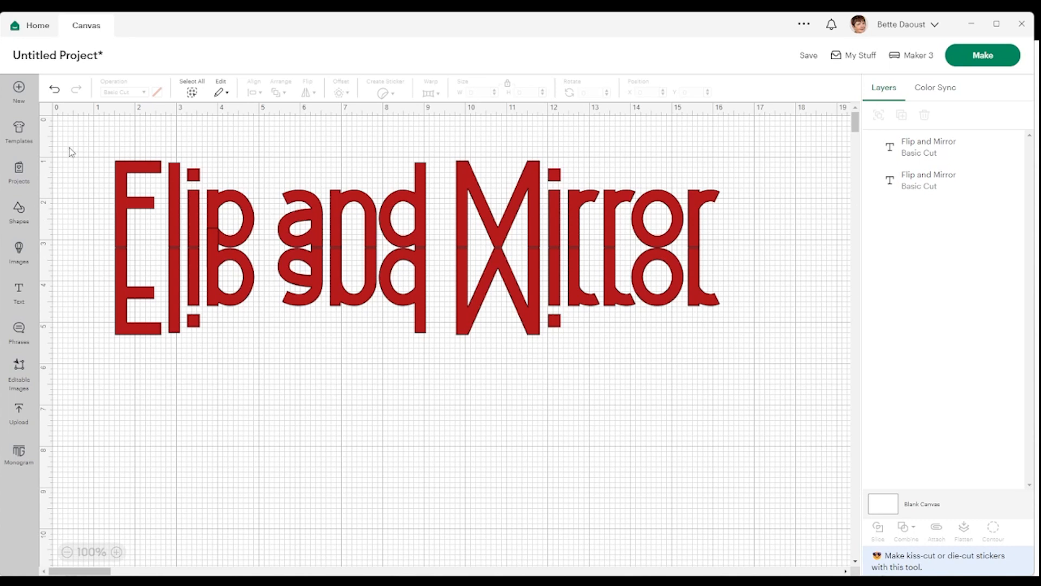
# Try welding the upright and flipped texts into one shape, and undo the weld.
pyautogui.moveTo(67, 125); pyautogui.dragTo(764, 391)
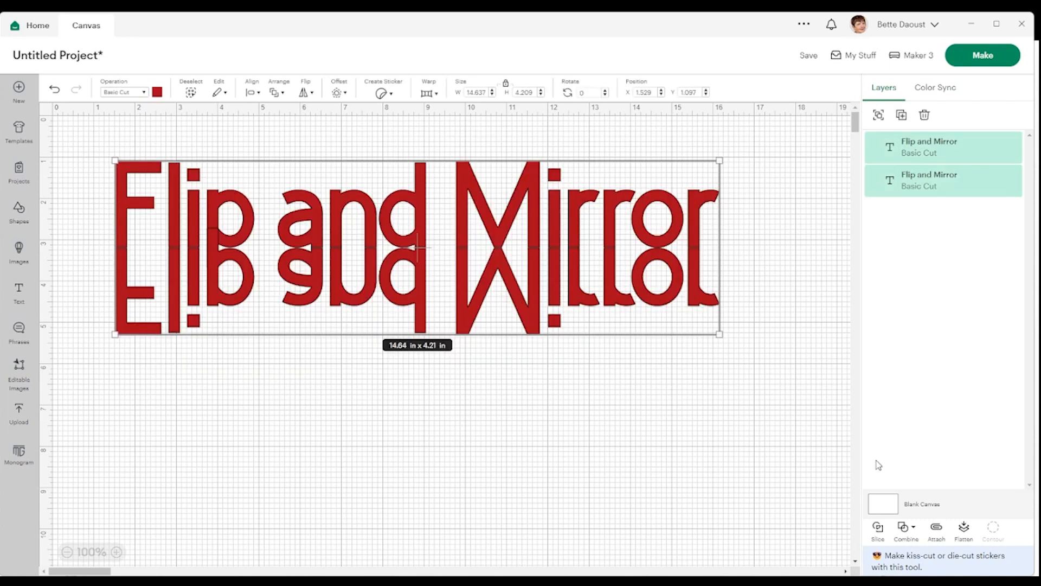
pyautogui.click(906, 527)
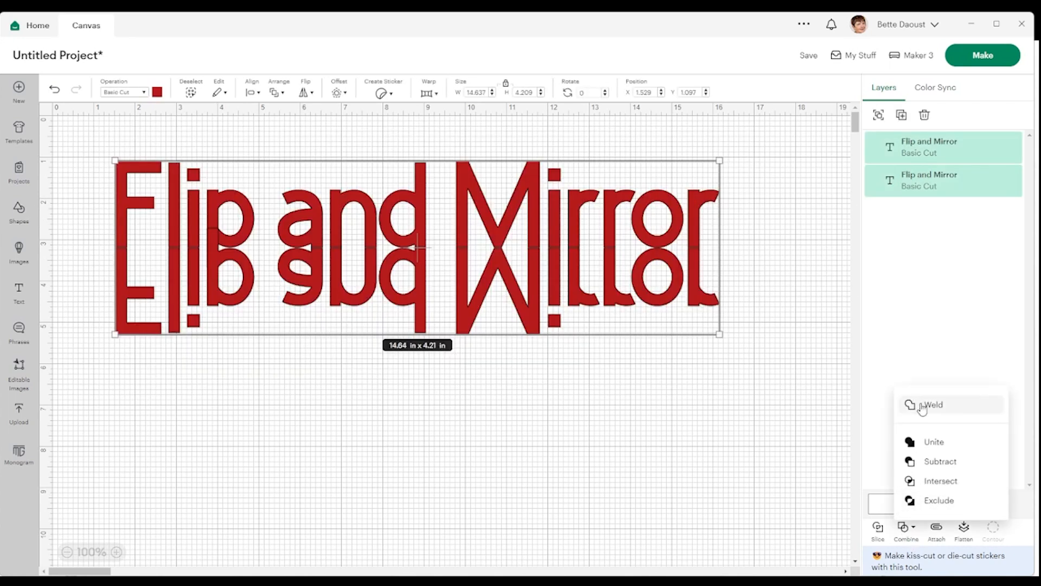
pyautogui.click(922, 407)
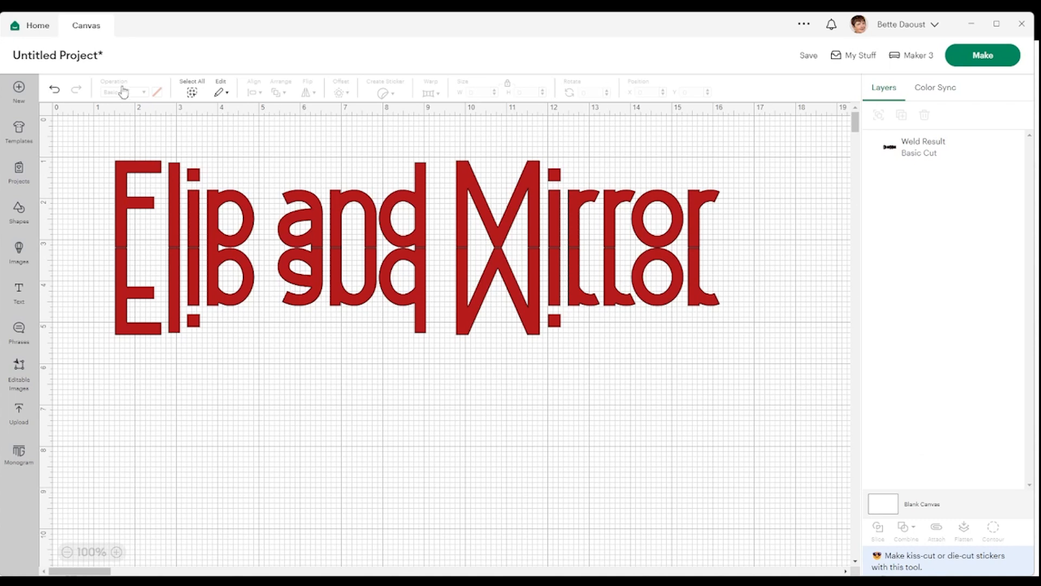
pyautogui.click(54, 90)
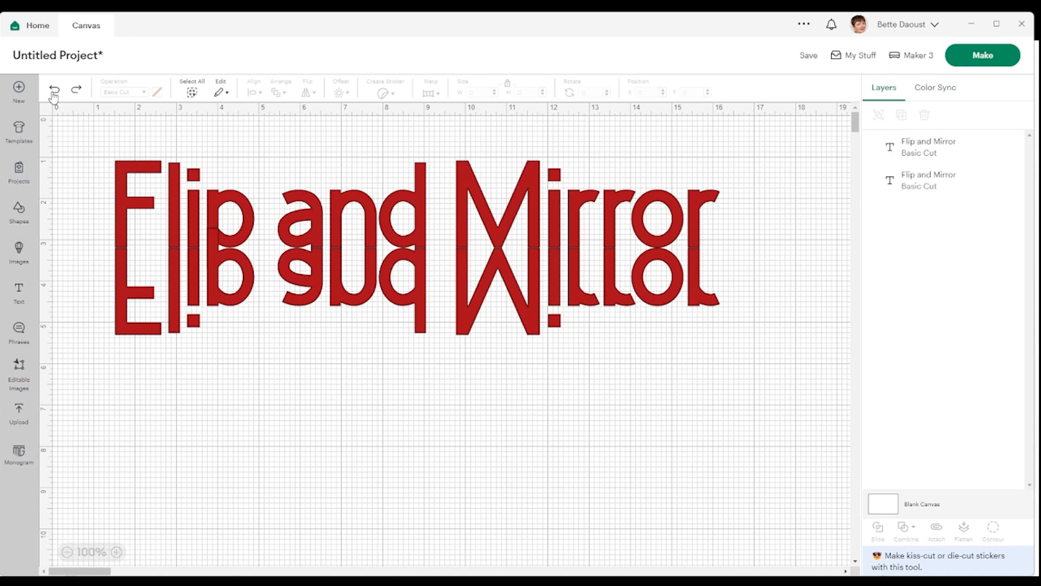
# Nudge the flipped text up to Y 2.673 in so it overlaps the upright text's baseline slightly.
pyautogui.click(191, 292)
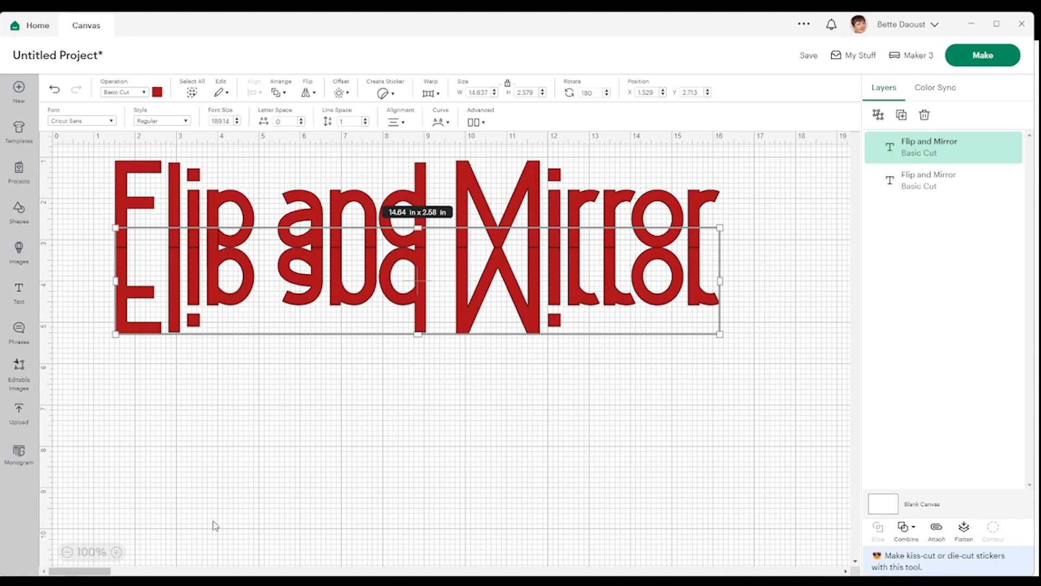
pyautogui.press('Up')
pyautogui.press('Up')
pyautogui.press('Up')
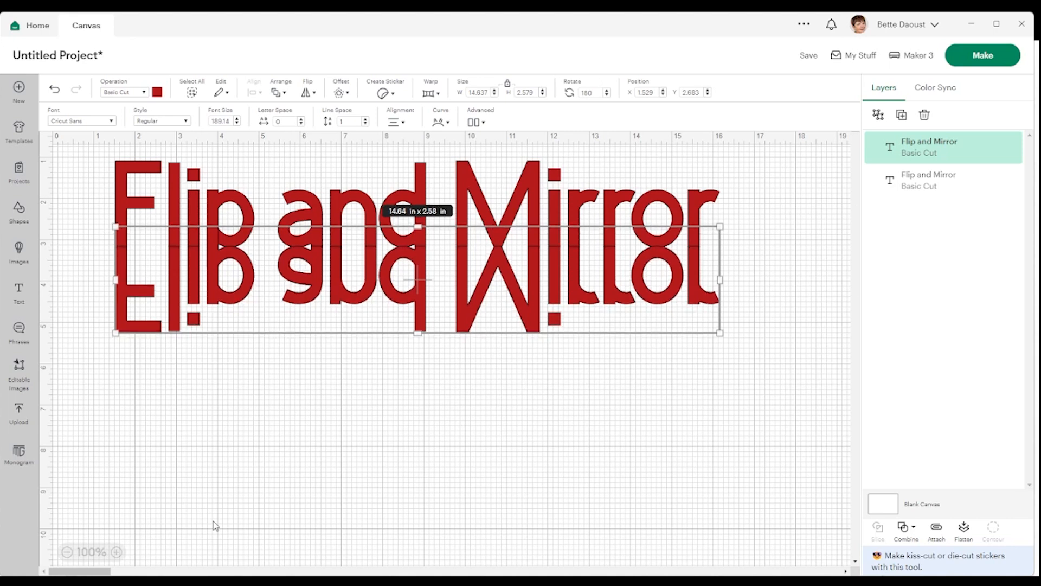
pyautogui.press('Up')
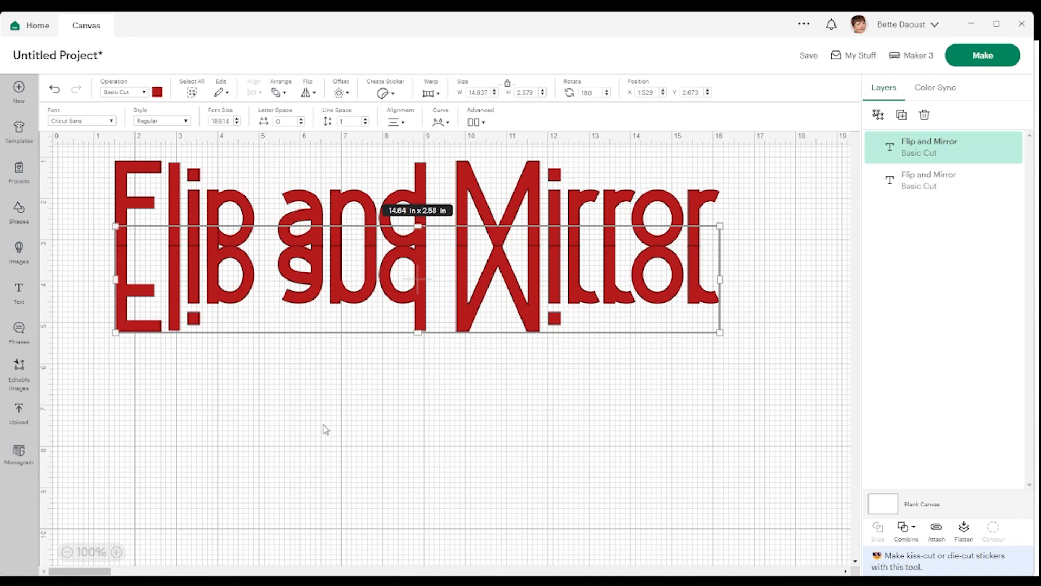
pyautogui.click(350, 414)
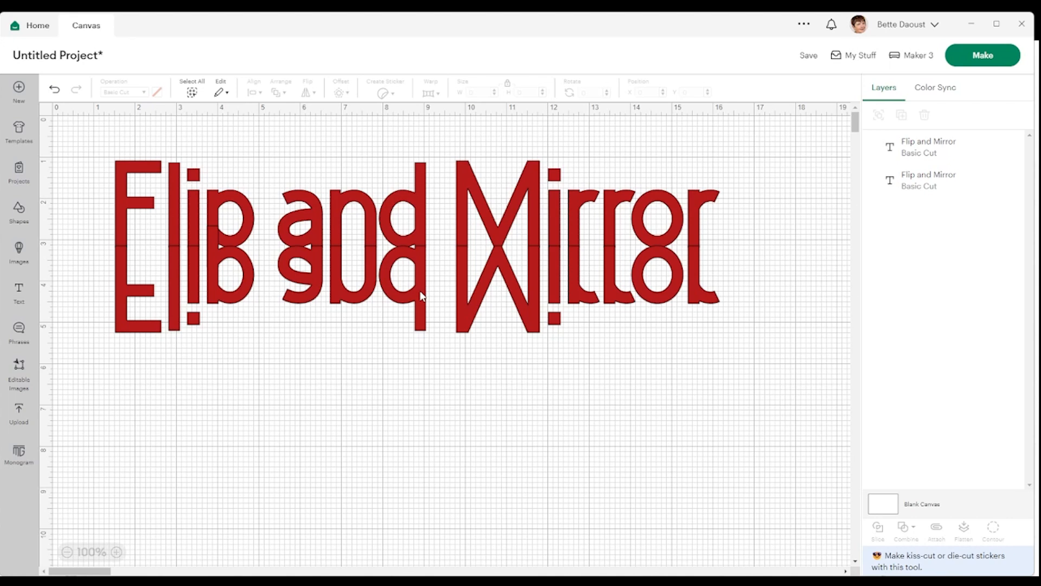
# Group the upright and flipped texts and scale the group down to about 7.3 by 2.07 in.
pyautogui.moveTo(69, 125); pyautogui.dragTo(732, 374)
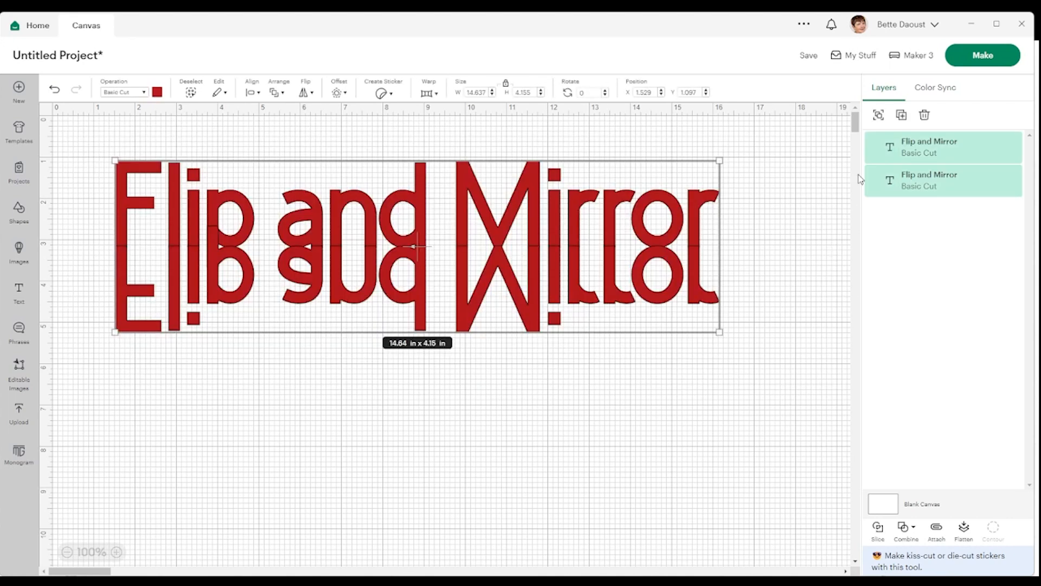
pyautogui.click(879, 115)
pyautogui.moveTo(716, 333); pyautogui.dragTo(291, 249)
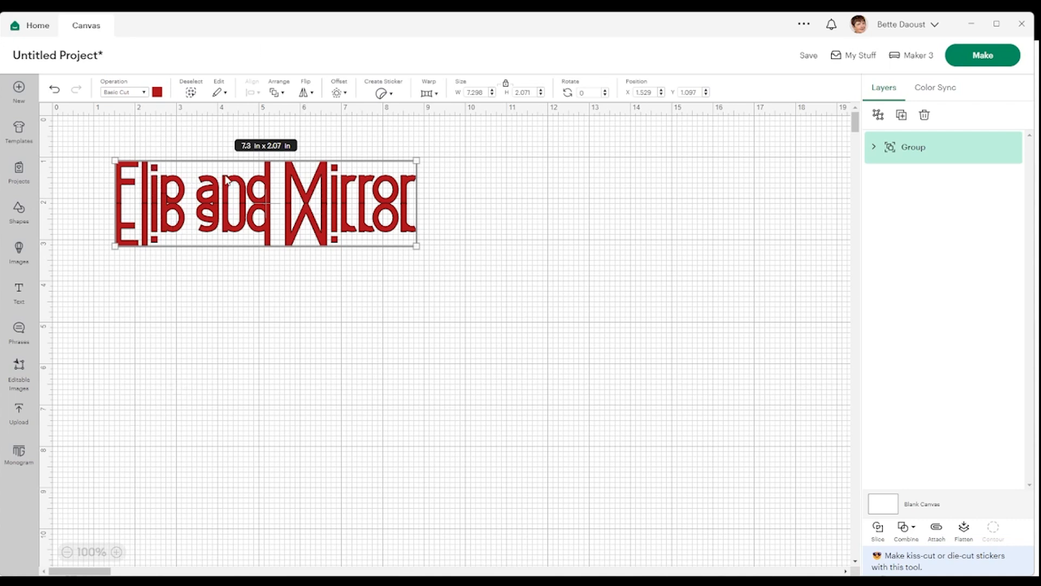
# Copy the mirrored text group and paste a second copy onto the canvas.
pyautogui.click(216, 96)
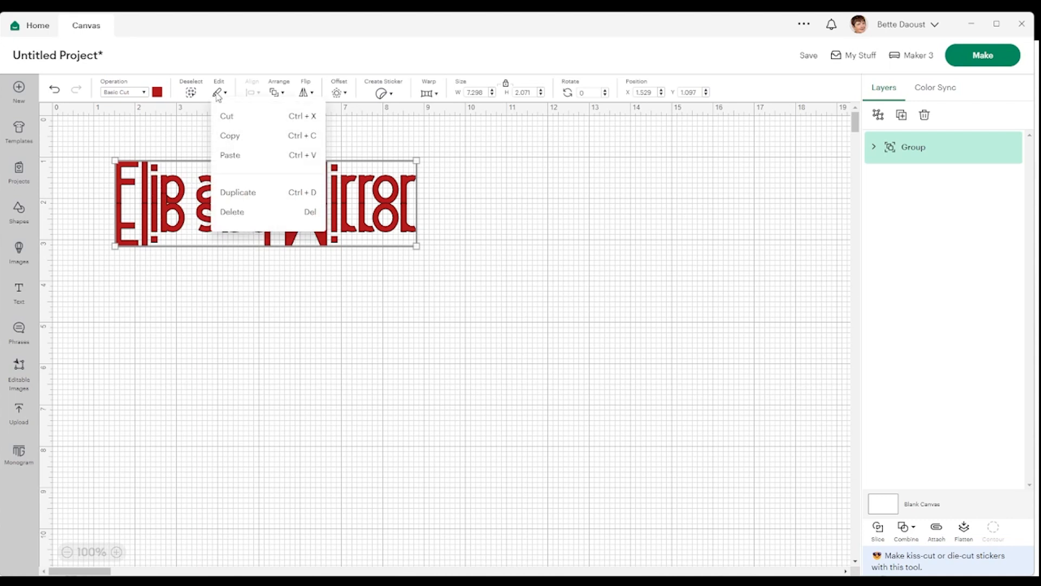
pyautogui.click(208, 94)
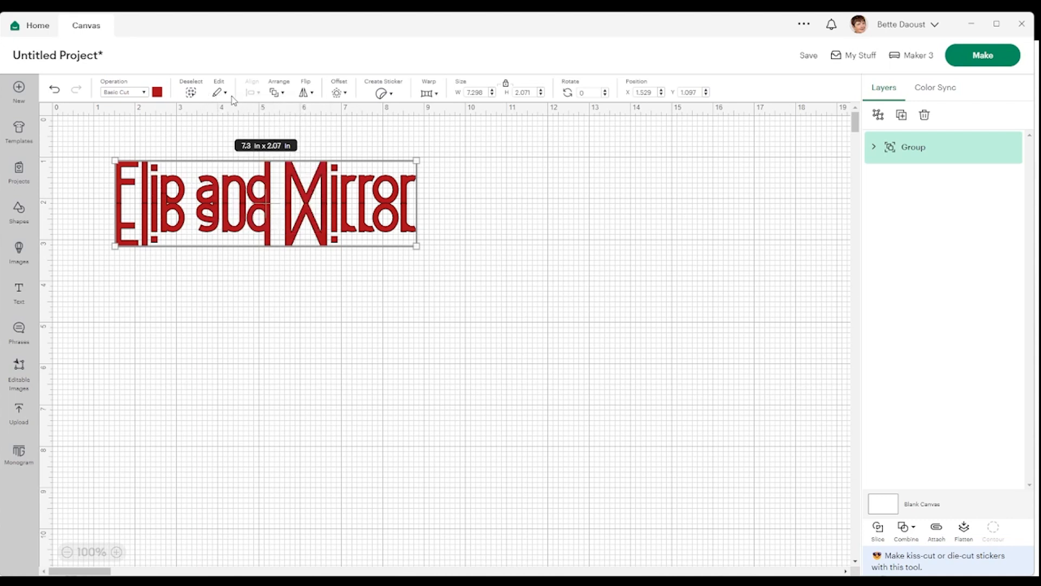
pyautogui.click(217, 95)
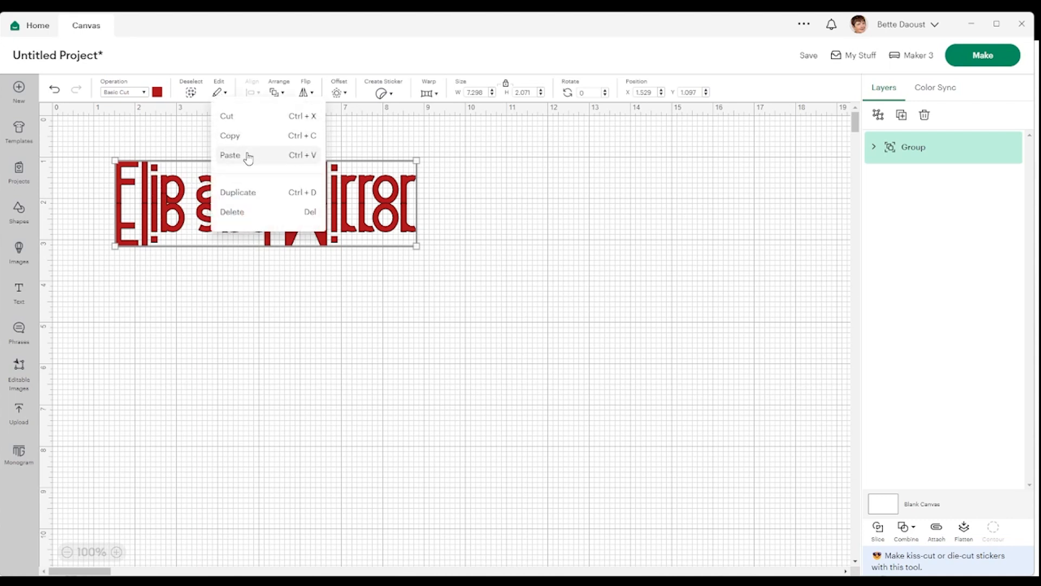
pyautogui.click(245, 157)
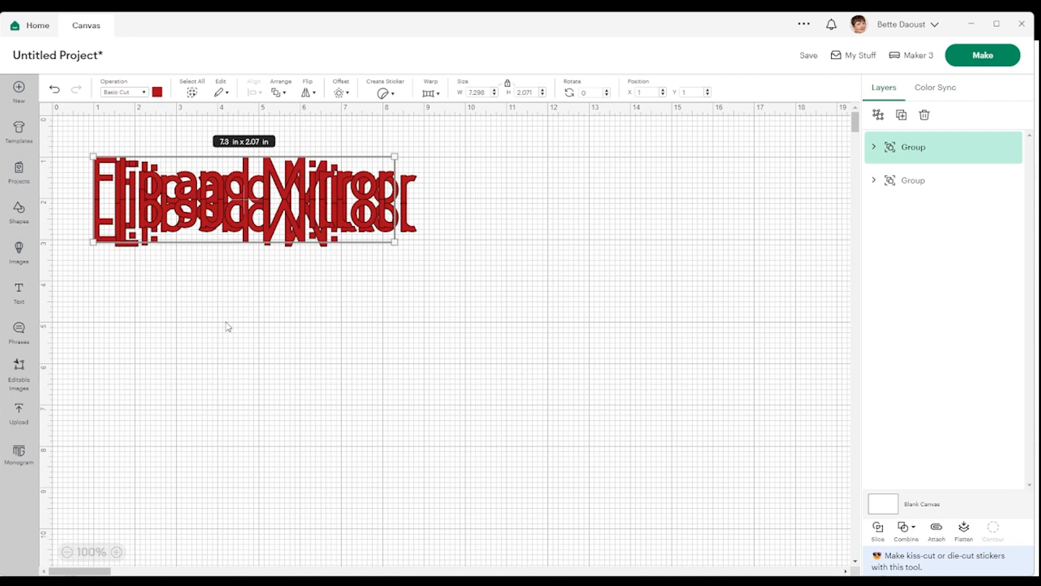
pyautogui.click(226, 340)
# Align the two mirrored text groups by their centers.
pyautogui.moveTo(65, 127); pyautogui.dragTo(474, 278)
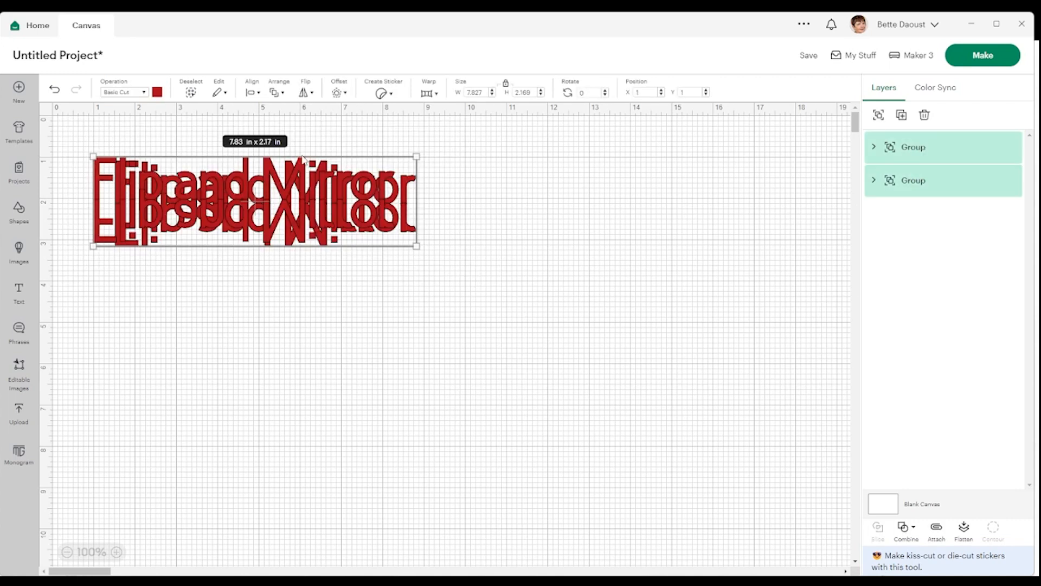
pyautogui.click(253, 92)
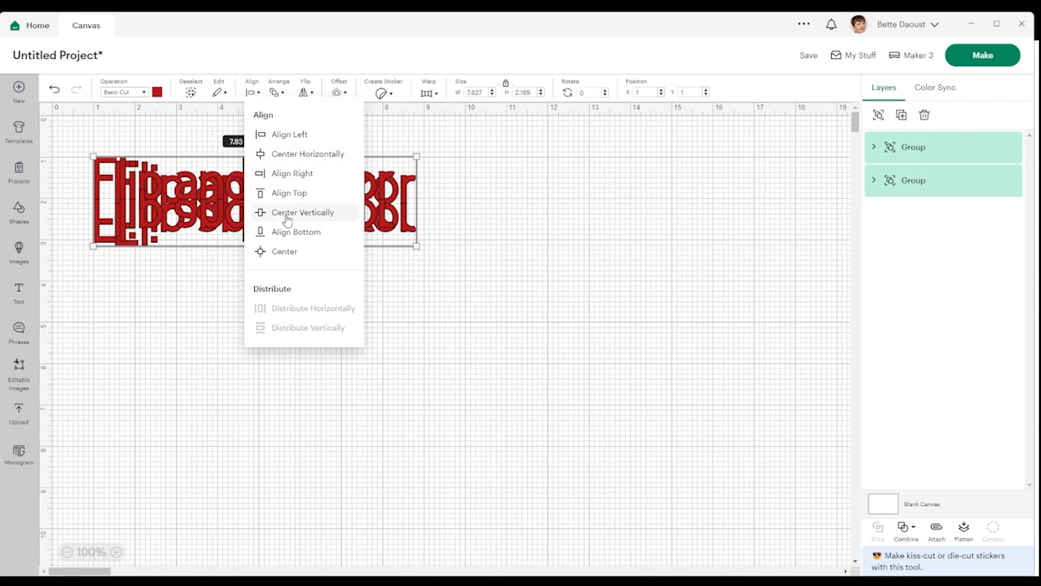
pyautogui.click(285, 251)
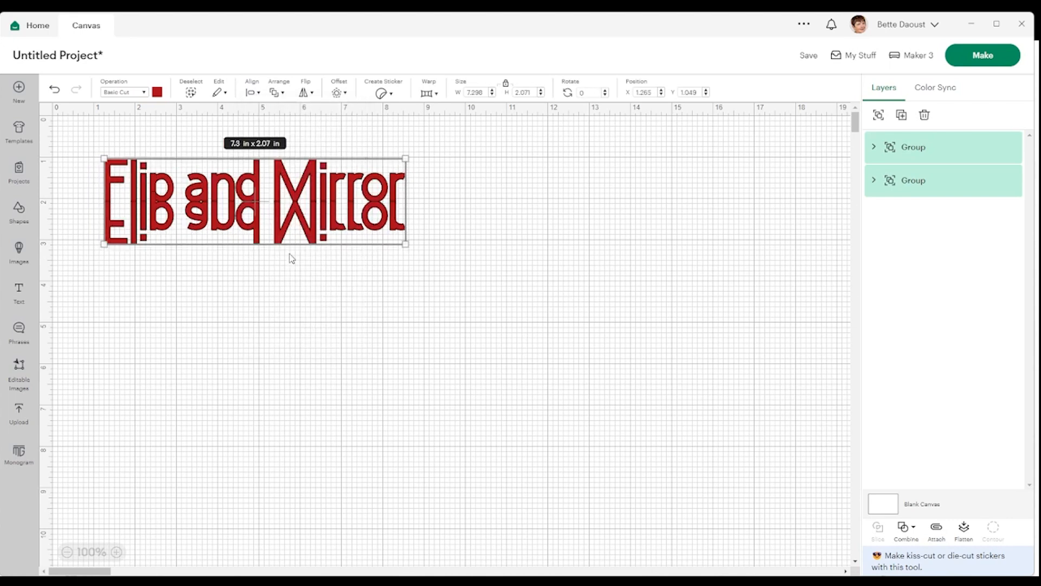
# Flip the upper of the two stacked mirrored text groups horizontally.
pyautogui.click(410, 330)
pyautogui.click(927, 155)
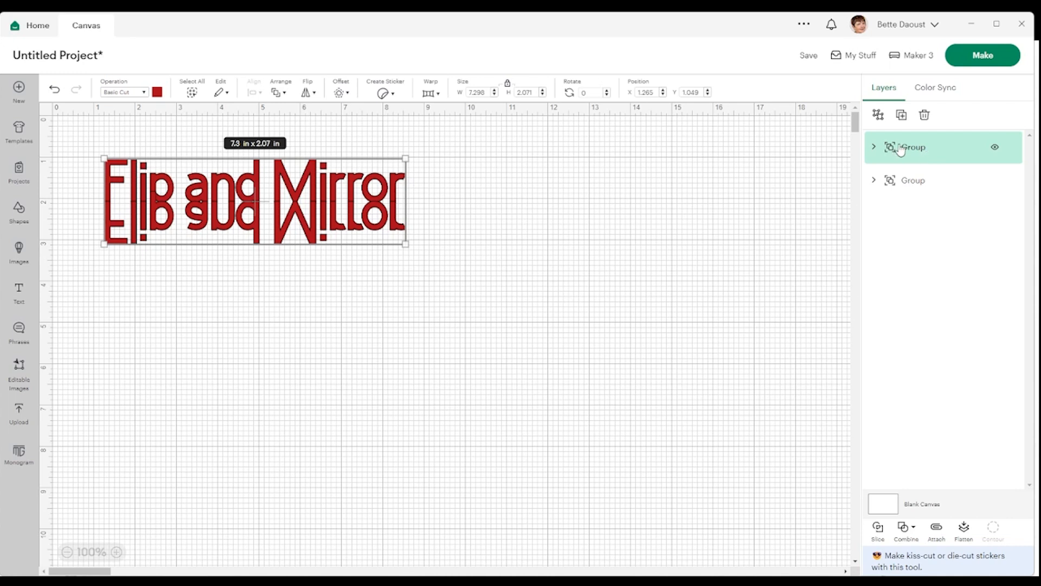
pyautogui.click(307, 94)
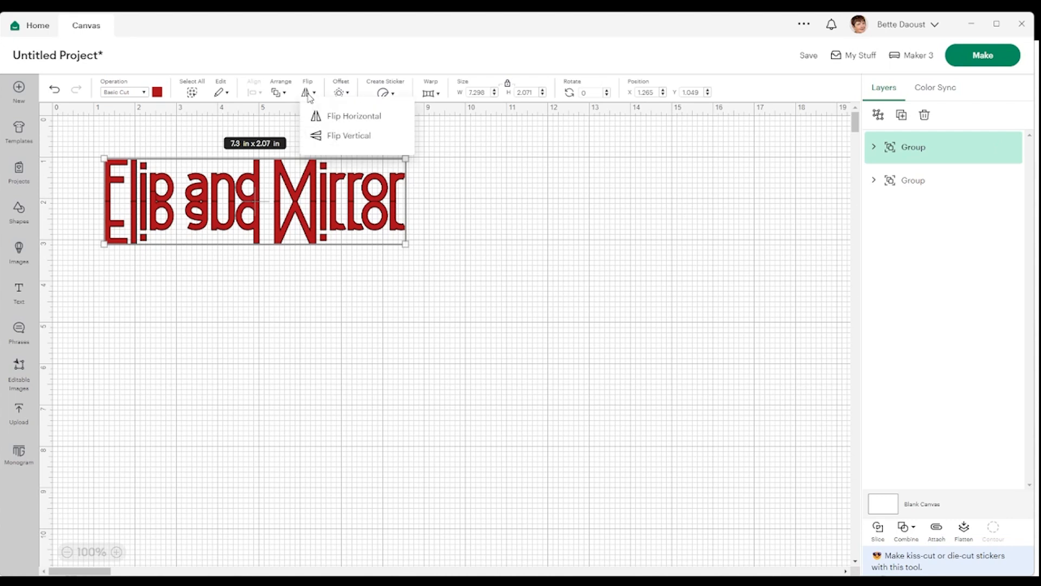
pyautogui.click(350, 120)
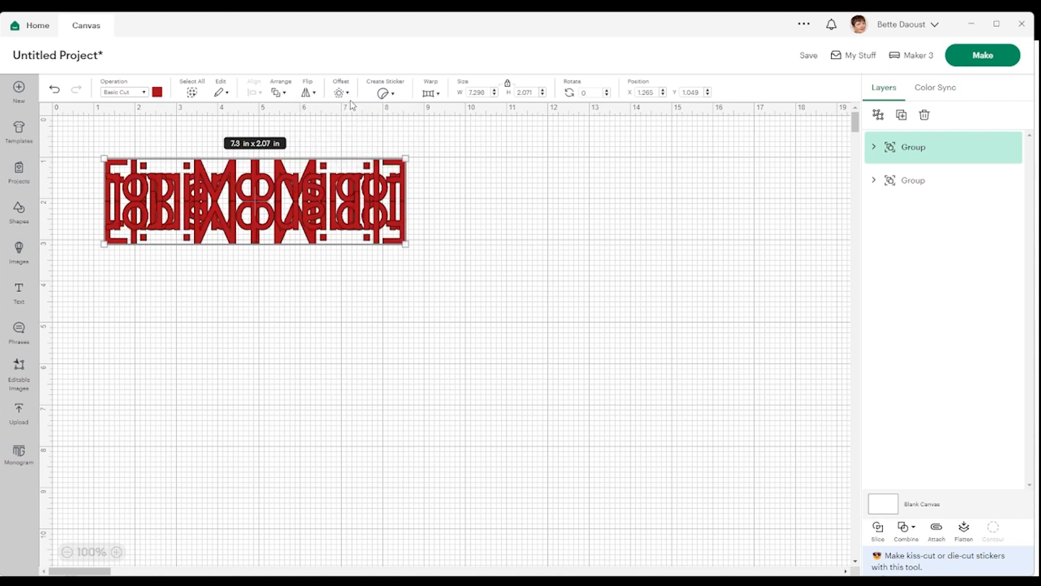
# Nudge the horizontally flipped text group sideways to X 8.695 so it sits just beyond the end of the original group.
pyautogui.press('Right')
pyautogui.press('Right')
pyautogui.press('Right')
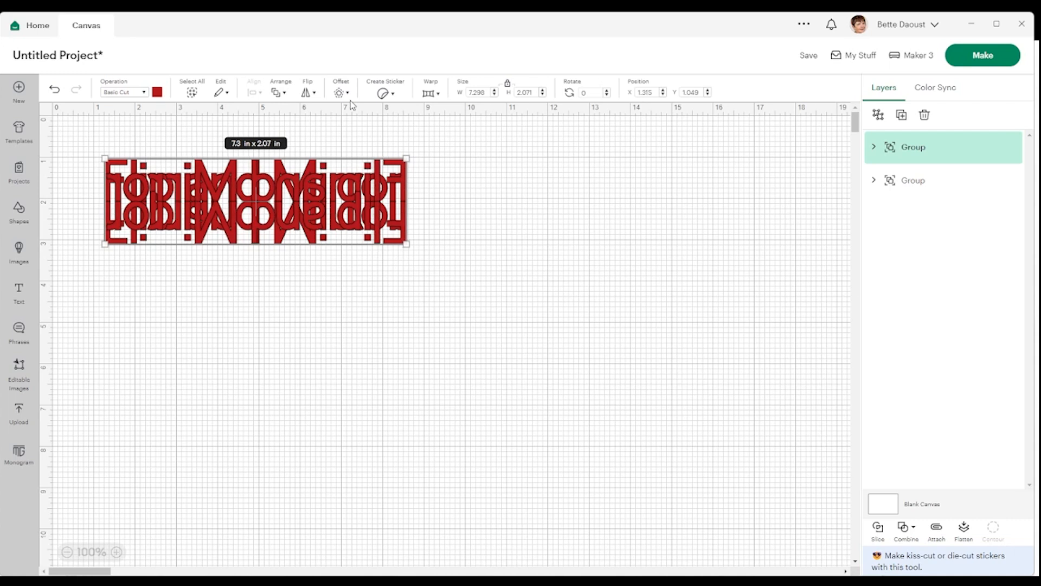
pyautogui.press('Right')
pyautogui.press('Right')
pyautogui.press('Right')
pyautogui.press('Right')
pyautogui.press('Right')
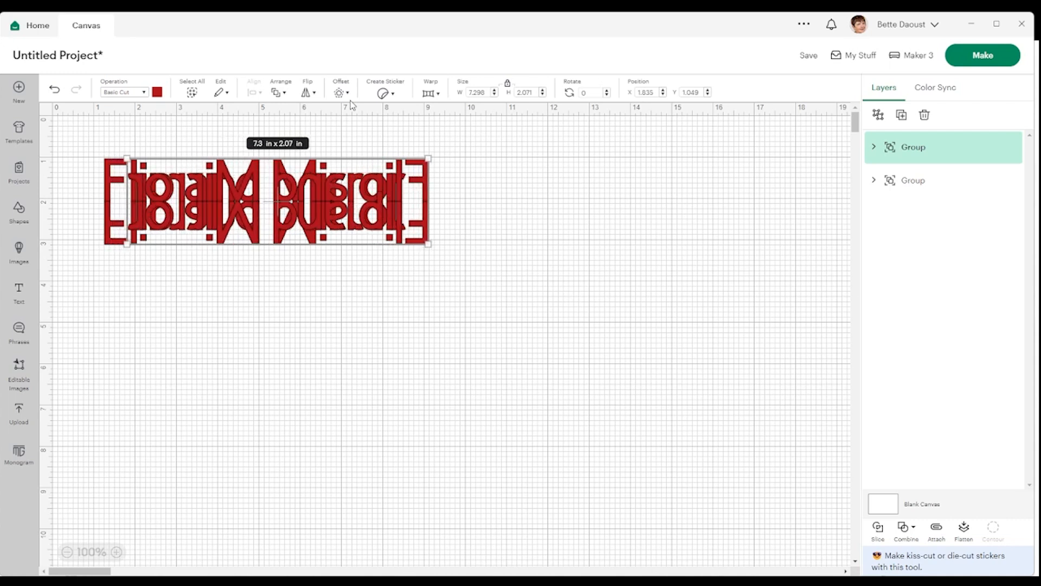
pyautogui.press('Right')
pyautogui.press('Right')
pyautogui.press('Right')
pyautogui.press('Right')
pyautogui.press('Right')
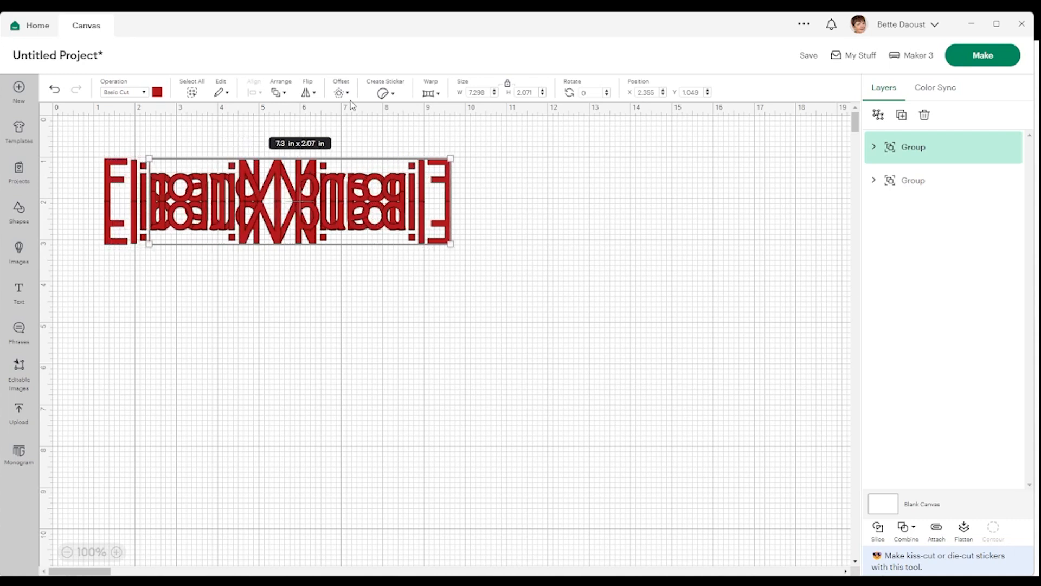
pyautogui.press('Right')
pyautogui.press('Right')
pyautogui.press('Right')
pyautogui.press('Right')
pyautogui.press('Right')
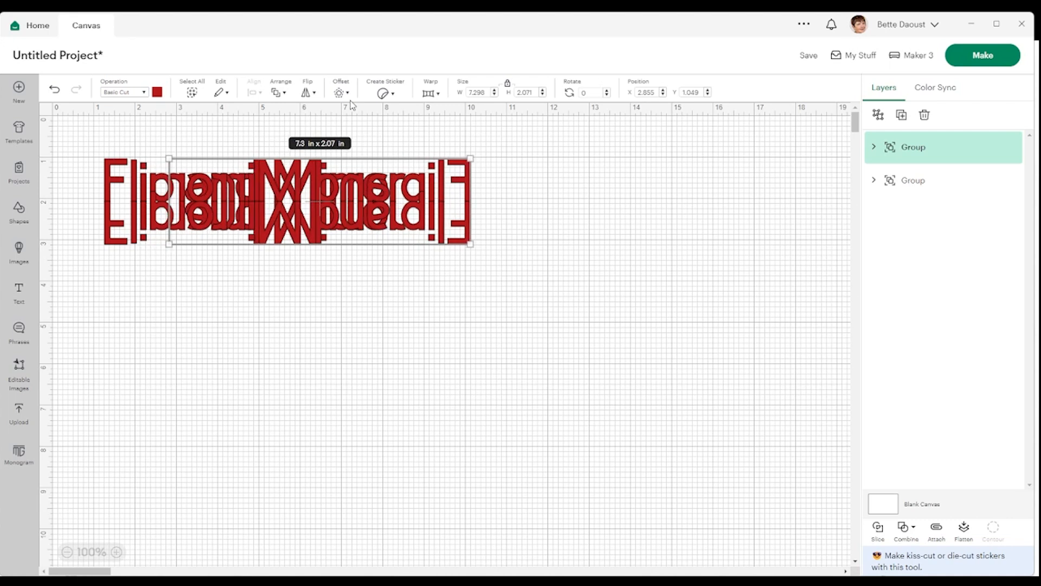
pyautogui.press('Right')
pyautogui.press('Right')
pyautogui.press('Right')
pyautogui.press('Right')
pyautogui.press('Right')
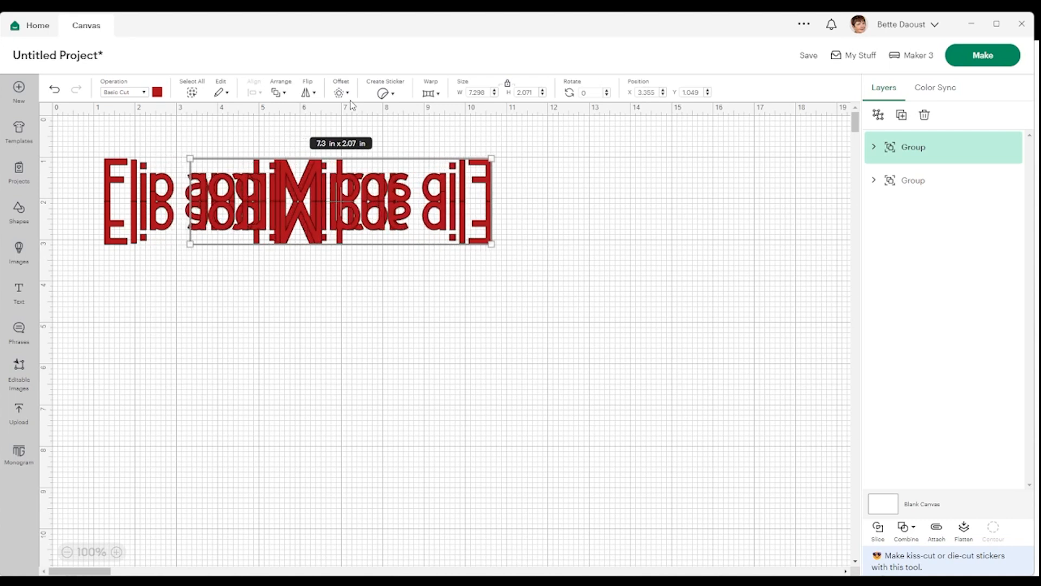
pyautogui.press('Right')
pyautogui.press('Right')
pyautogui.press('Right')
pyautogui.press('Right')
pyautogui.press('Right')
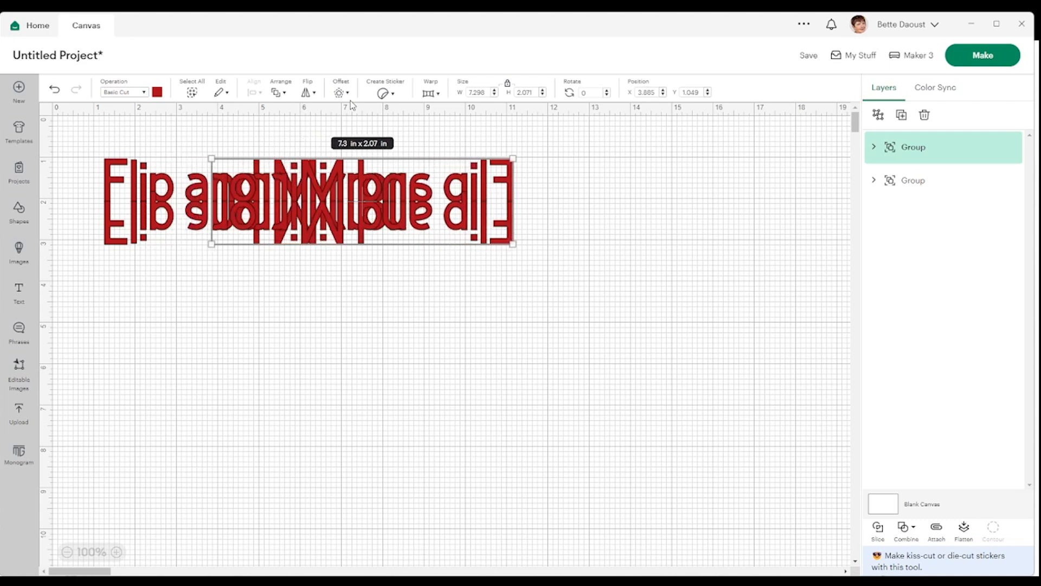
pyautogui.press('Right')
pyautogui.press('Right')
pyautogui.press('Right')
pyautogui.press('Right')
pyautogui.press('Right')
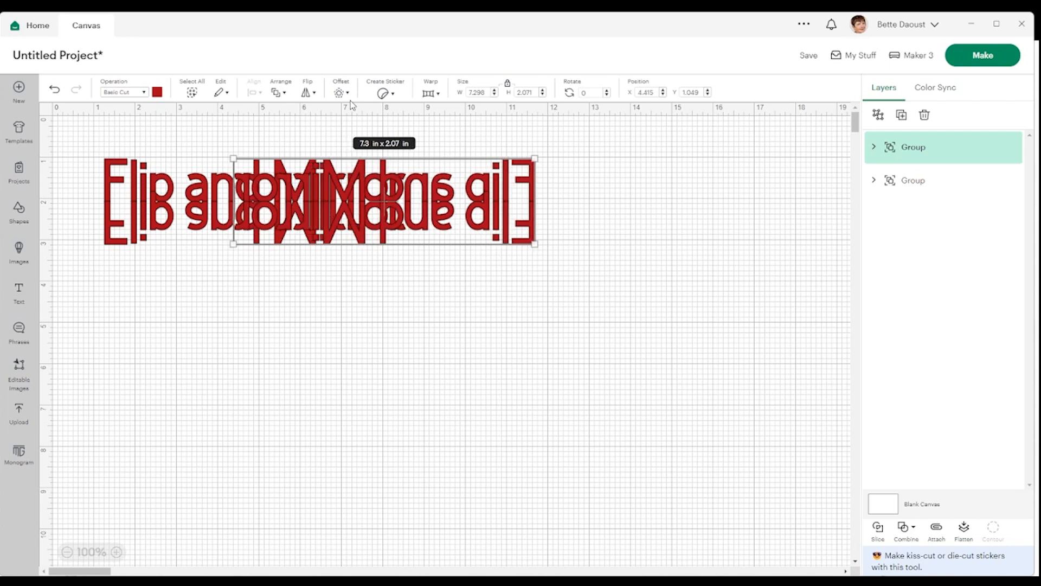
pyautogui.press('Right')
pyautogui.press('Right')
pyautogui.press('Right')
pyautogui.press('Right')
pyautogui.press('Right')
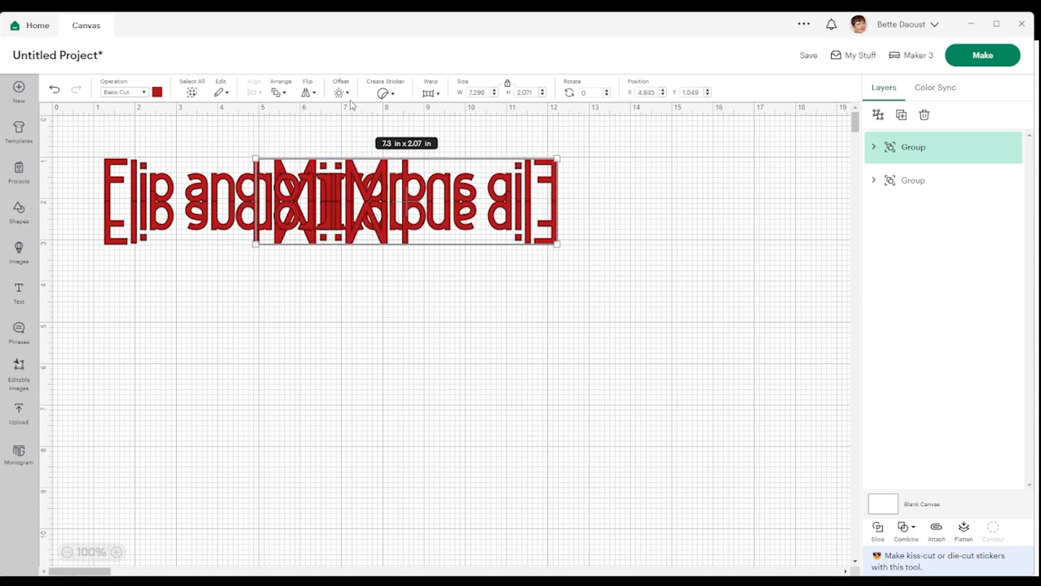
pyautogui.press('Right')
pyautogui.press('Right')
pyautogui.press('Right')
pyautogui.press('Right')
pyautogui.press('Right')
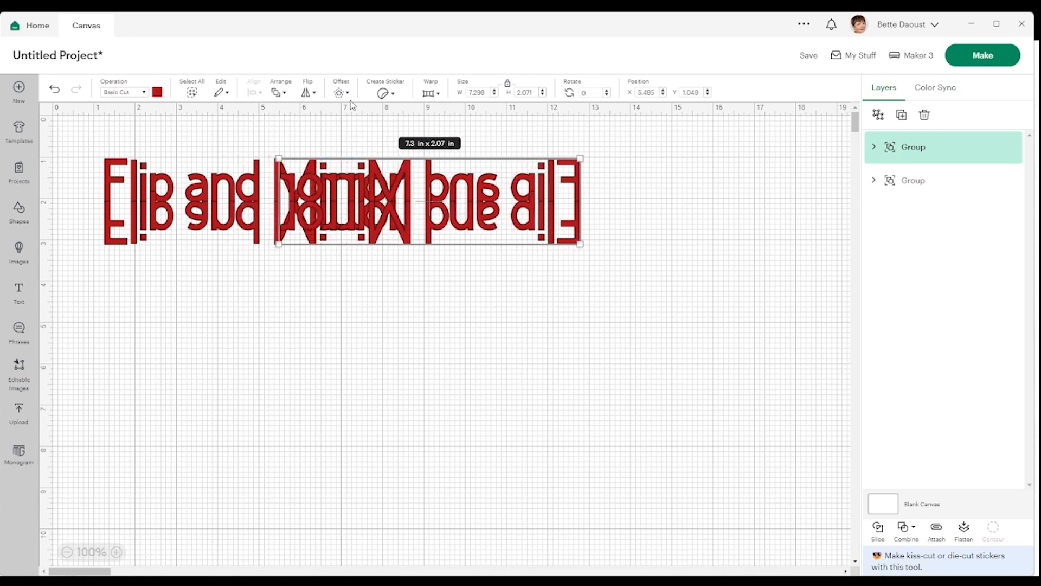
pyautogui.press('Right')
pyautogui.press('Right')
pyautogui.press('Right')
pyautogui.press('Right')
pyautogui.press('Right')
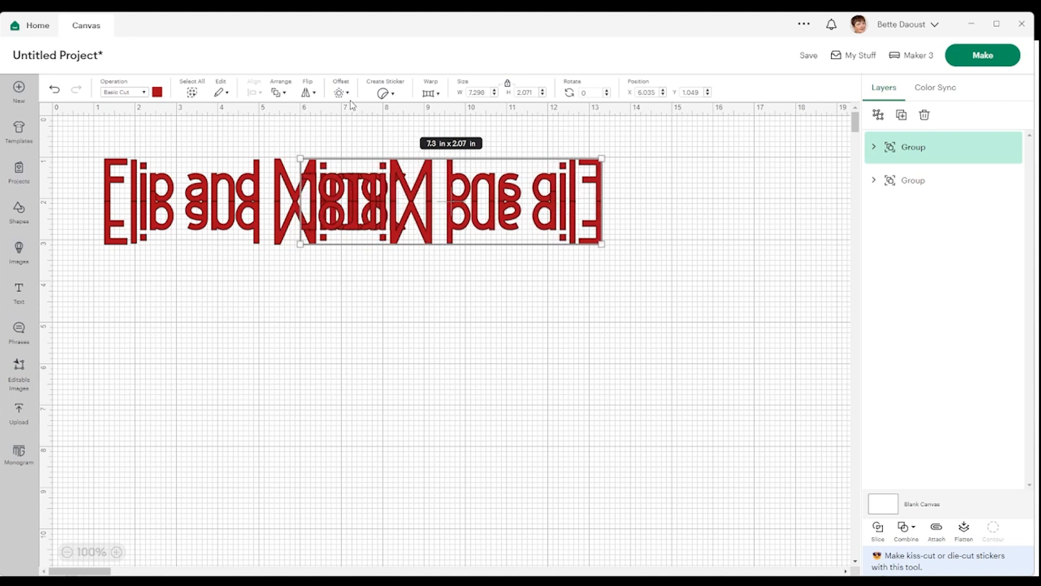
pyautogui.press('Right')
pyautogui.press('Right')
pyautogui.press('Right')
pyautogui.press('Right')
pyautogui.press('Right')
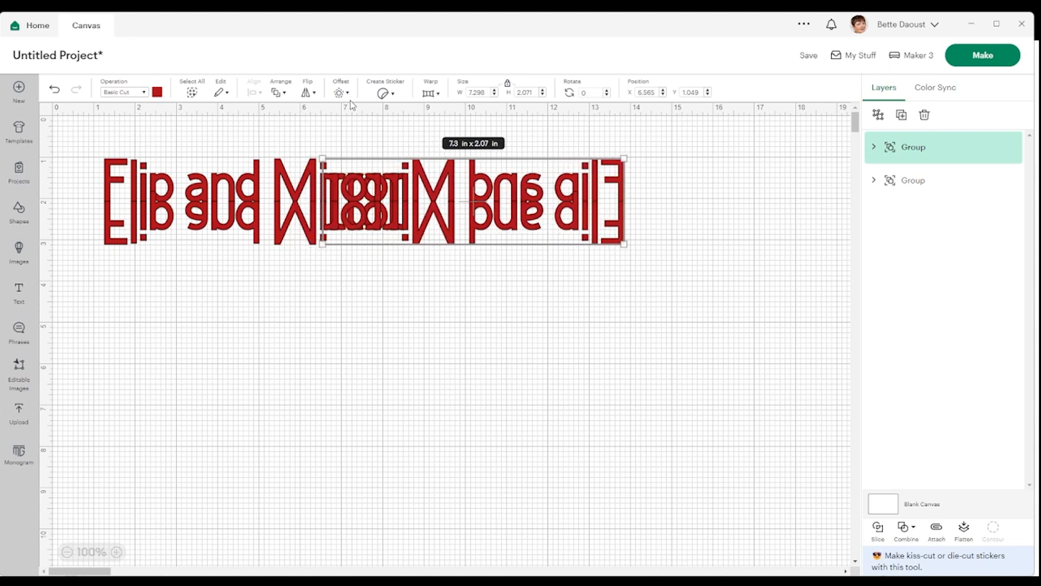
pyautogui.press('Right')
pyautogui.press('Right')
pyautogui.press('Right')
pyautogui.press('Right')
pyautogui.press('Right')
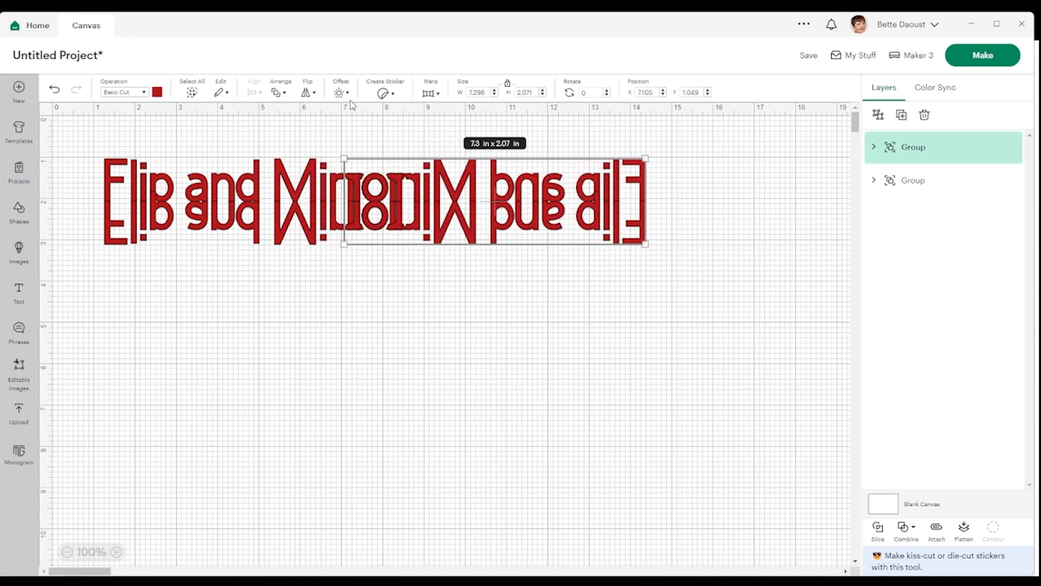
pyautogui.press('Right')
pyautogui.press('Right')
pyautogui.press('Right')
pyautogui.press('Right')
pyautogui.press('Right')
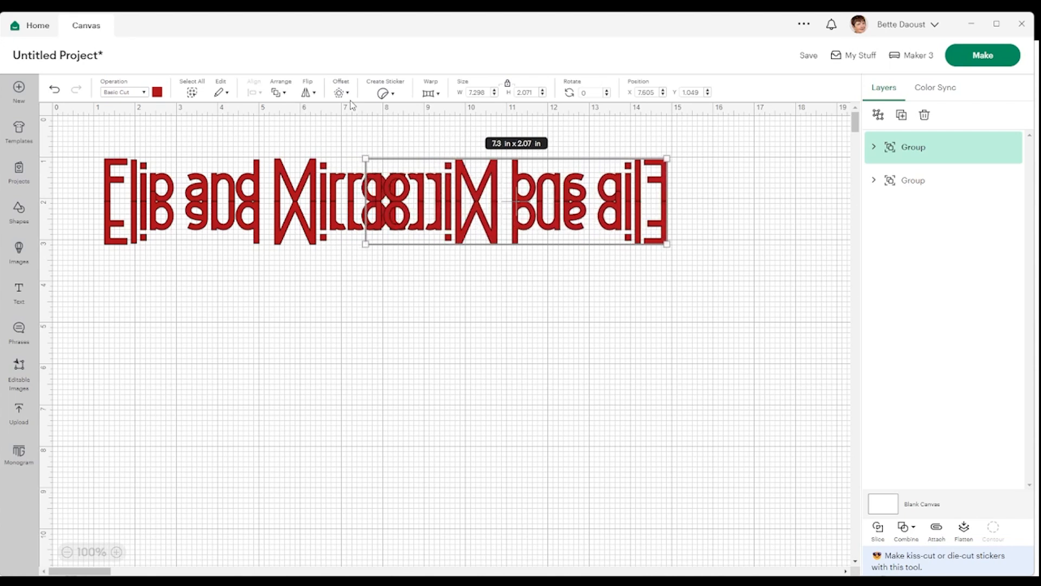
pyautogui.press('Right')
pyautogui.press('Right')
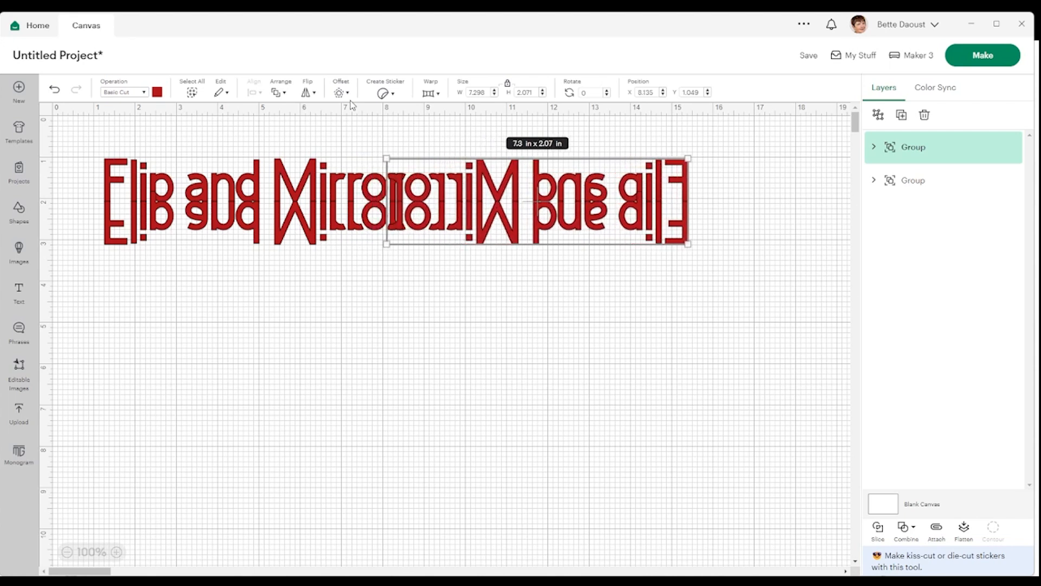
pyautogui.press('Right')
pyautogui.press('Right')
pyautogui.press('Right')
pyautogui.press('Right')
pyautogui.press('Right')
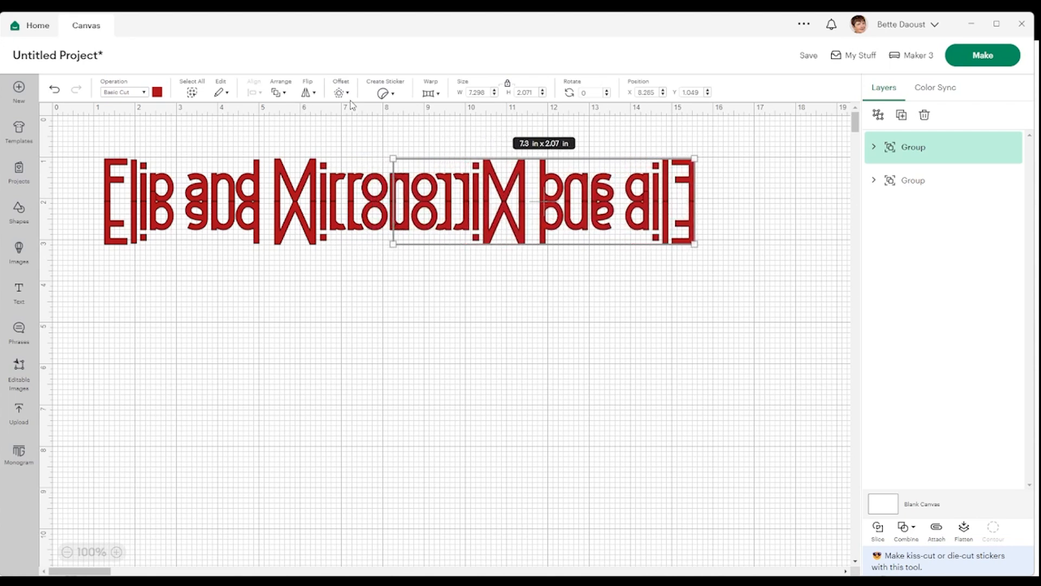
pyautogui.press('Right')
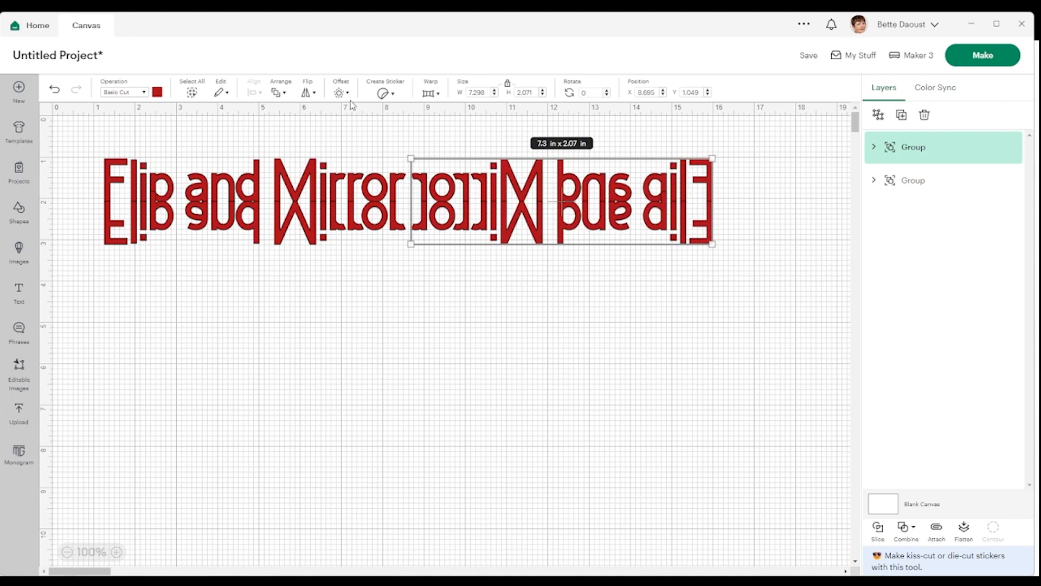
pyautogui.click(285, 359)
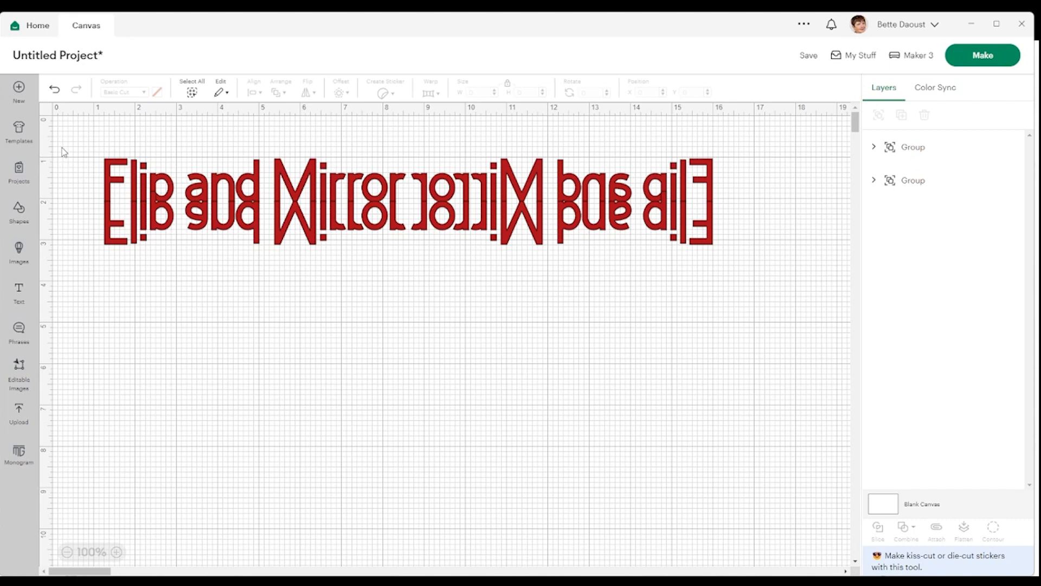
# Group the two side-by-side mirrored text groups and hide the resulting group from the canvas.
pyautogui.moveTo(63, 142); pyautogui.dragTo(748, 262)
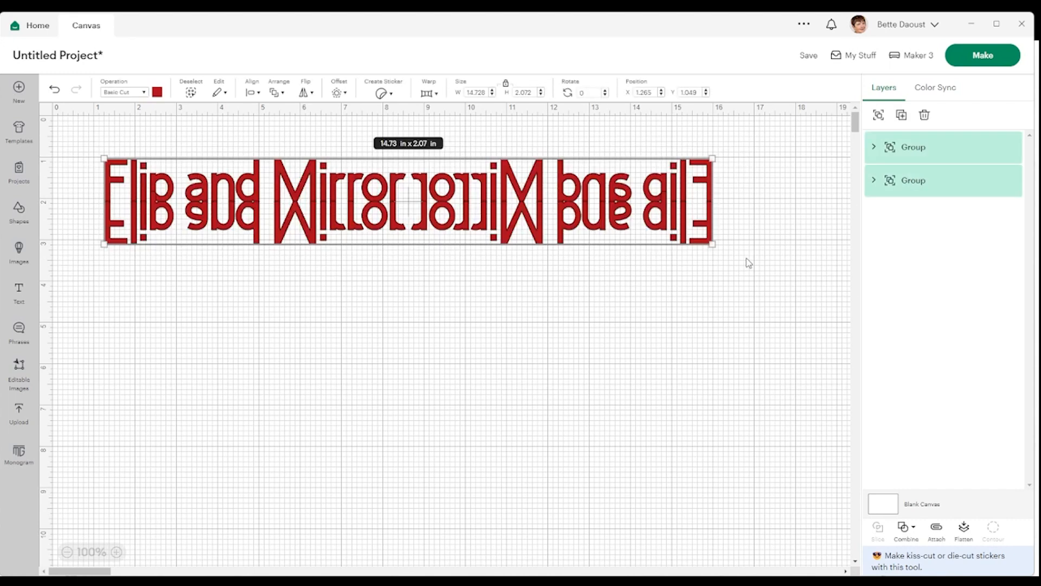
pyautogui.click(878, 115)
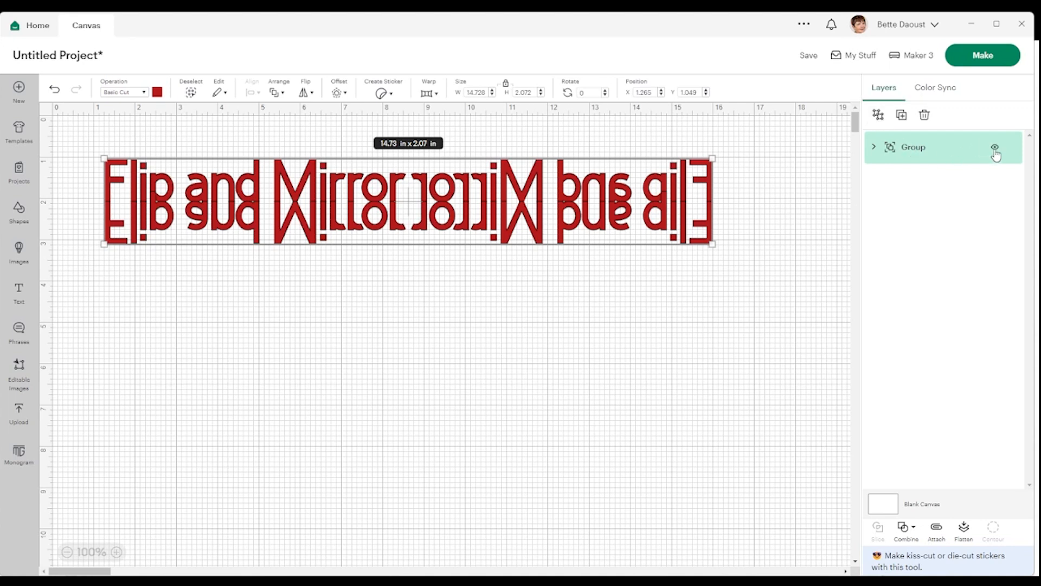
pyautogui.click(995, 148)
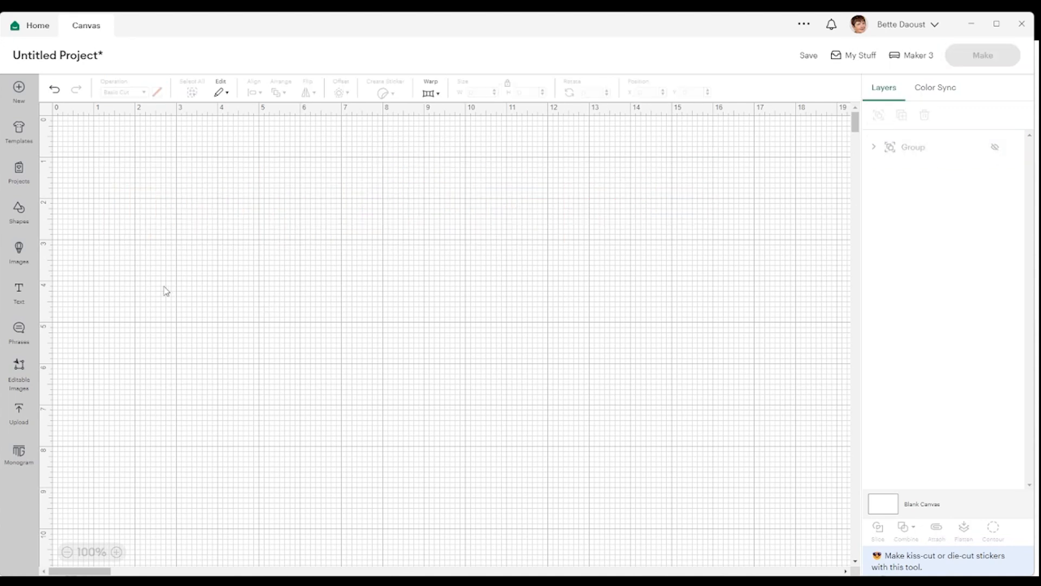
# Insert a free heart shape, move it to about X 7.125, Y 2.208 and recolor it with the project's red material color.
pyautogui.click(19, 212)
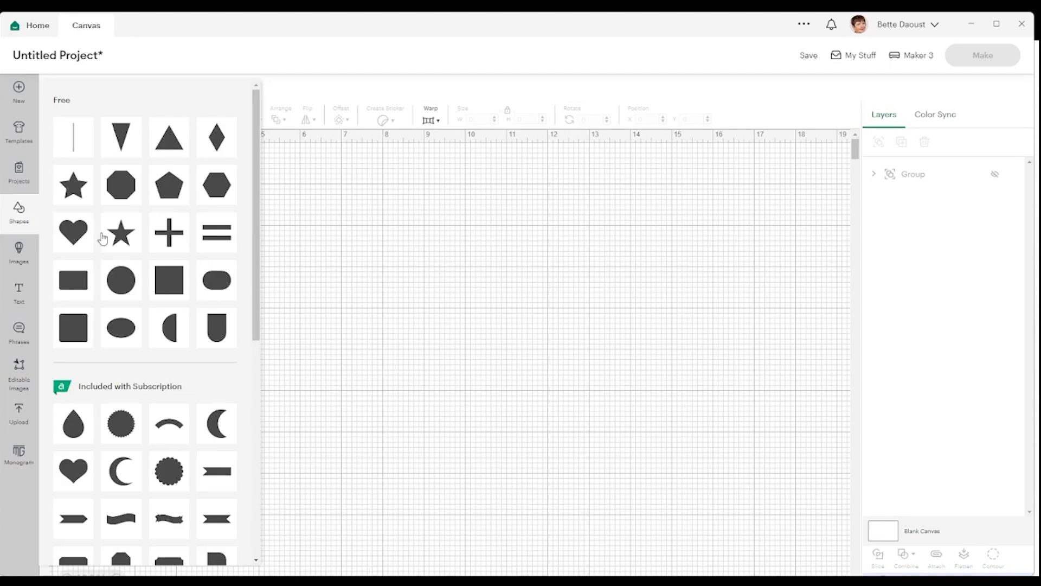
pyautogui.click(67, 237)
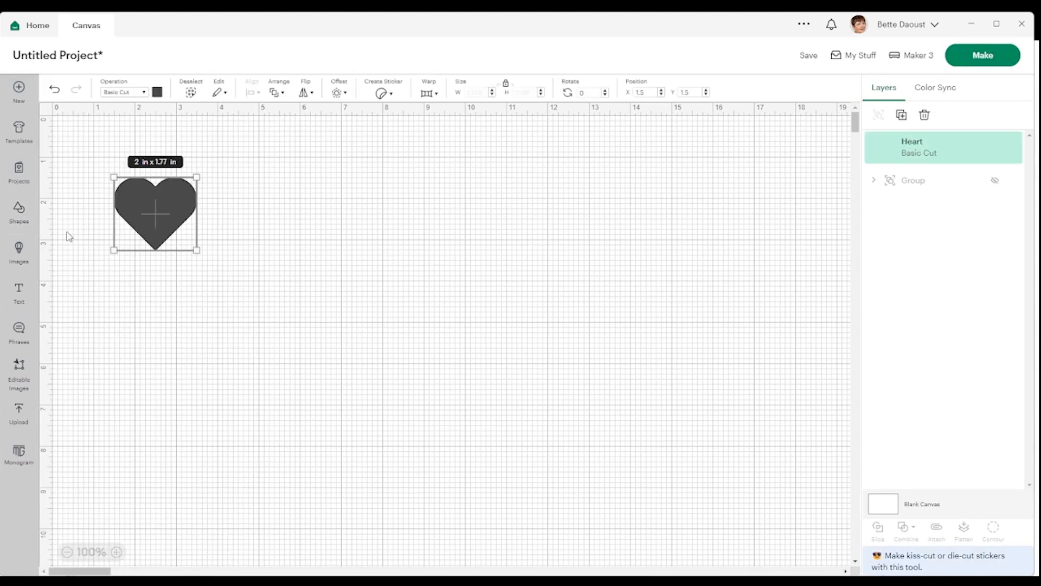
pyautogui.moveTo(146, 218); pyautogui.dragTo(379, 247)
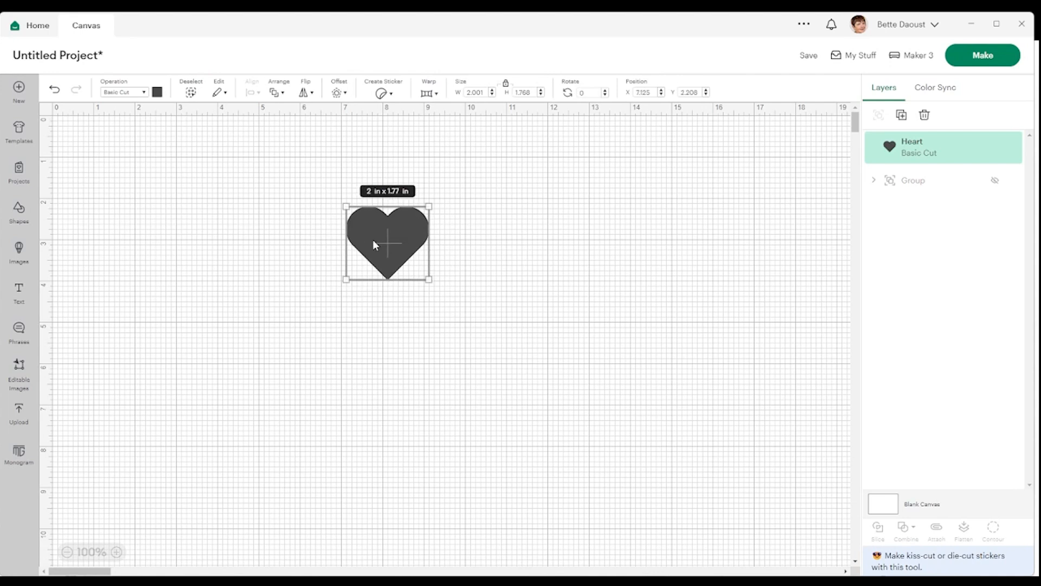
pyautogui.click(157, 92)
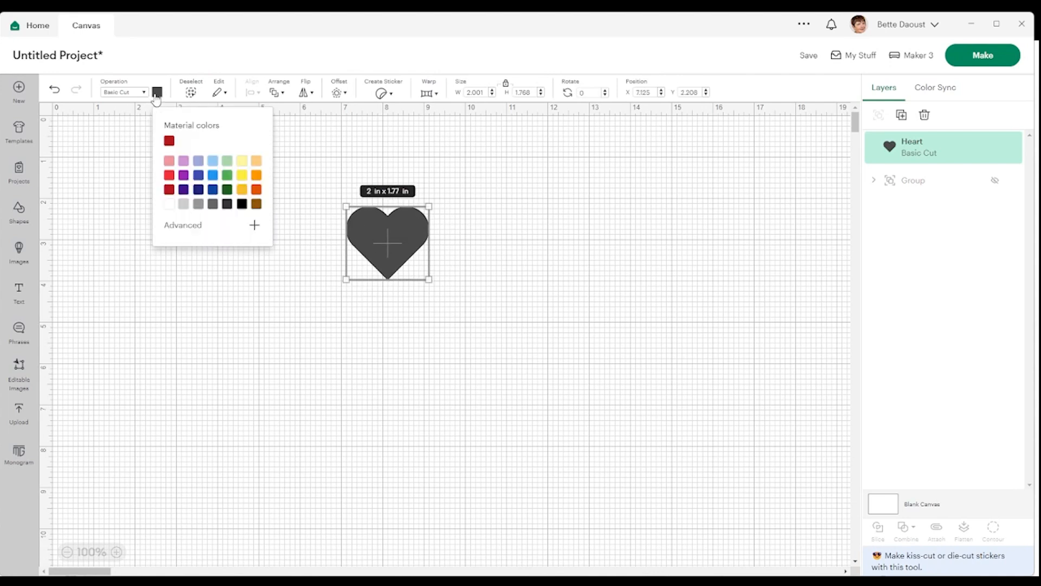
pyautogui.click(169, 141)
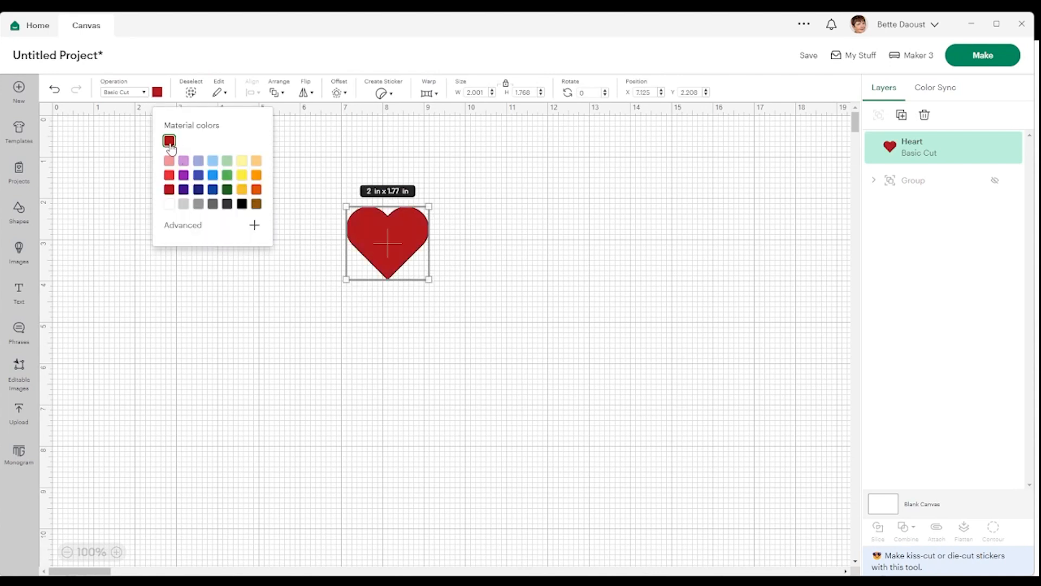
pyautogui.click(466, 302)
# Enlarge the heart to about 3.27 by 2.89 in and move it to about X 6.82, Y 1.03.
pyautogui.click(396, 245)
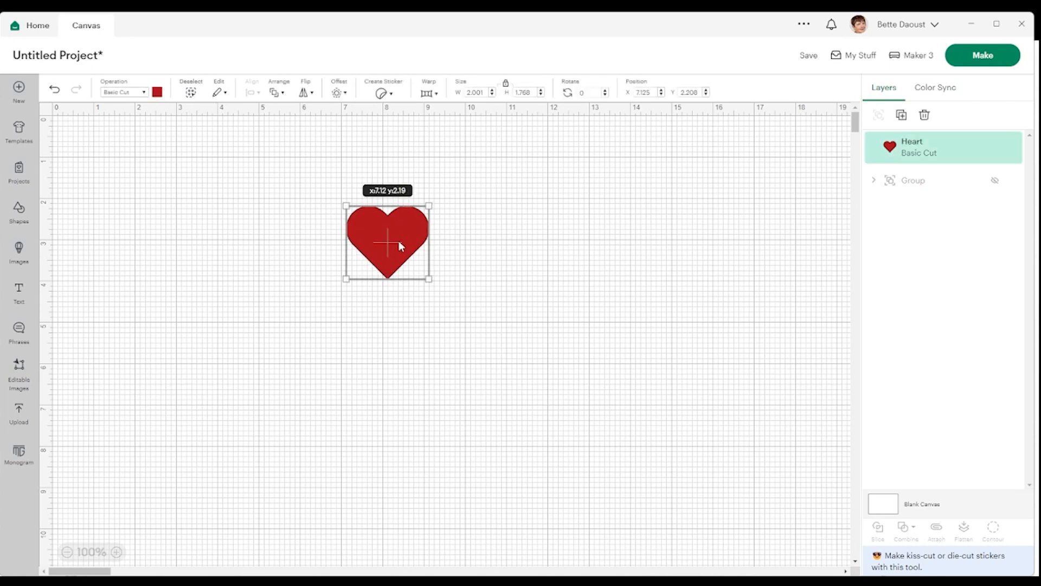
pyautogui.moveTo(428, 278); pyautogui.dragTo(470, 324)
pyautogui.moveTo(438, 267); pyautogui.dragTo(425, 220)
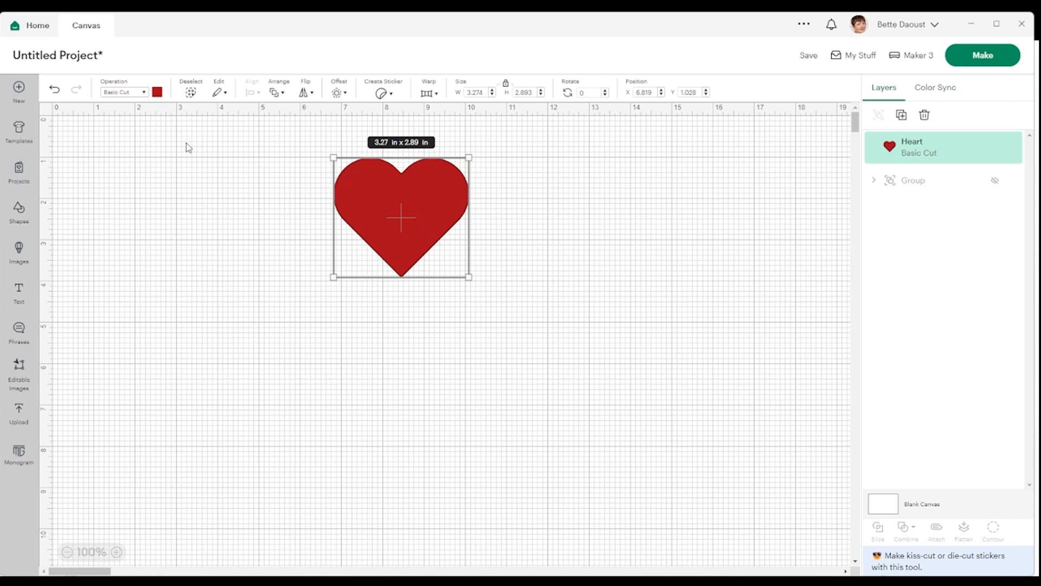
# Copy the red heart and paste a second heart onto the canvas.
pyautogui.click(220, 92)
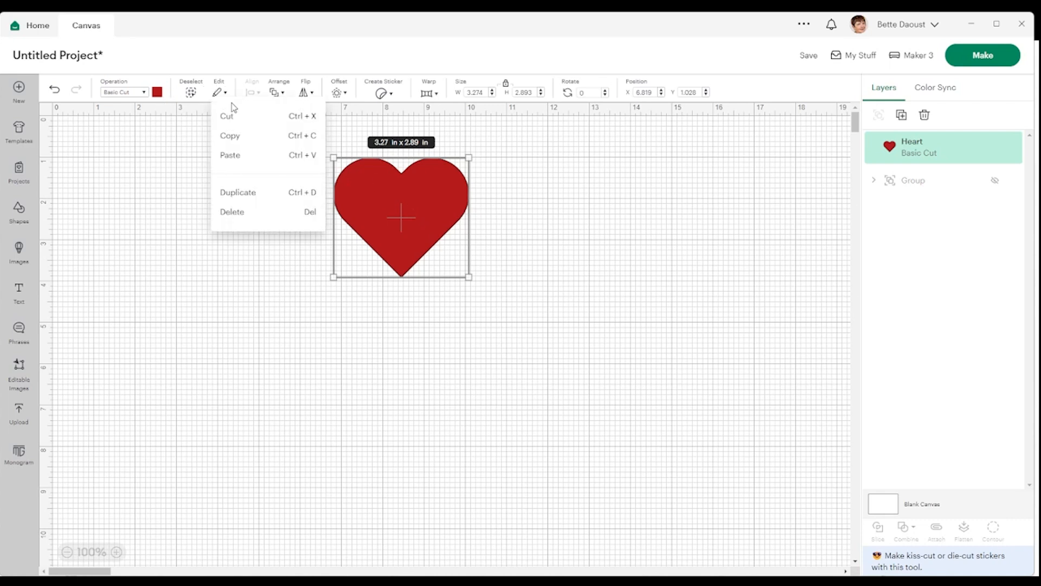
pyautogui.click(229, 135)
pyautogui.click(220, 92)
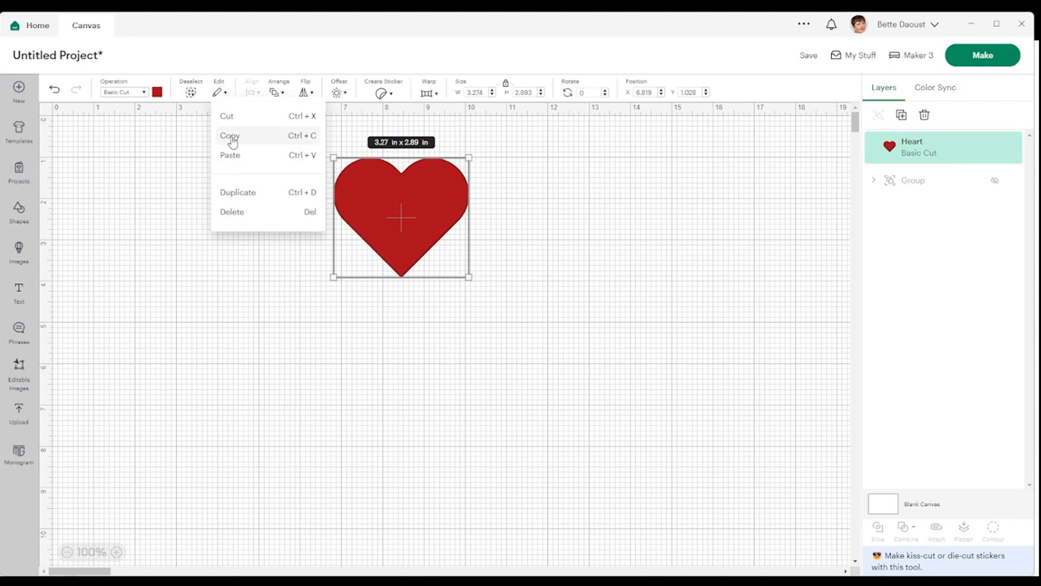
pyautogui.click(231, 156)
pyautogui.click(254, 380)
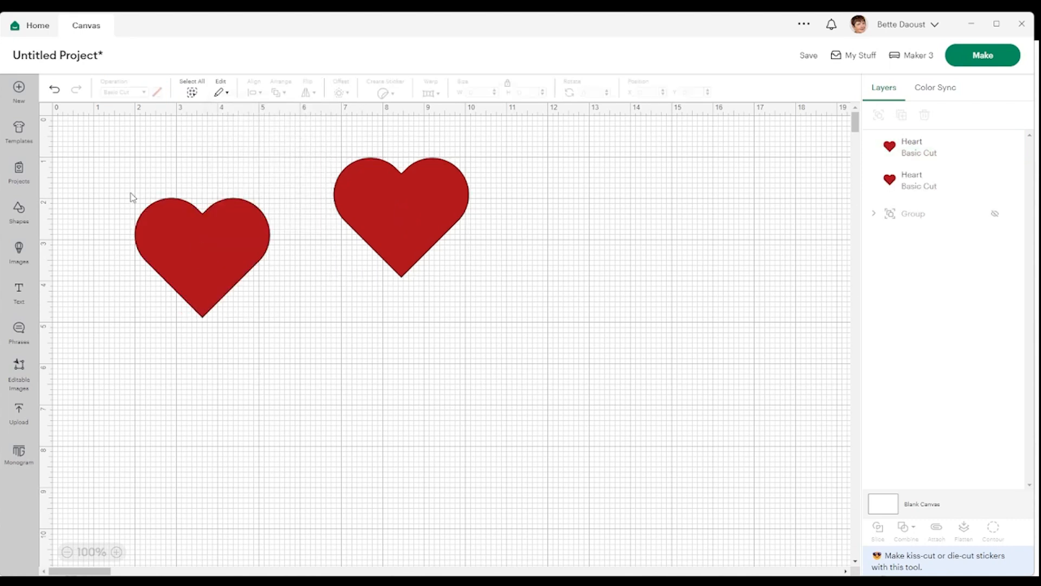
# Center the two red hearts exactly on top of each other.
pyautogui.moveTo(89, 144); pyautogui.dragTo(493, 278)
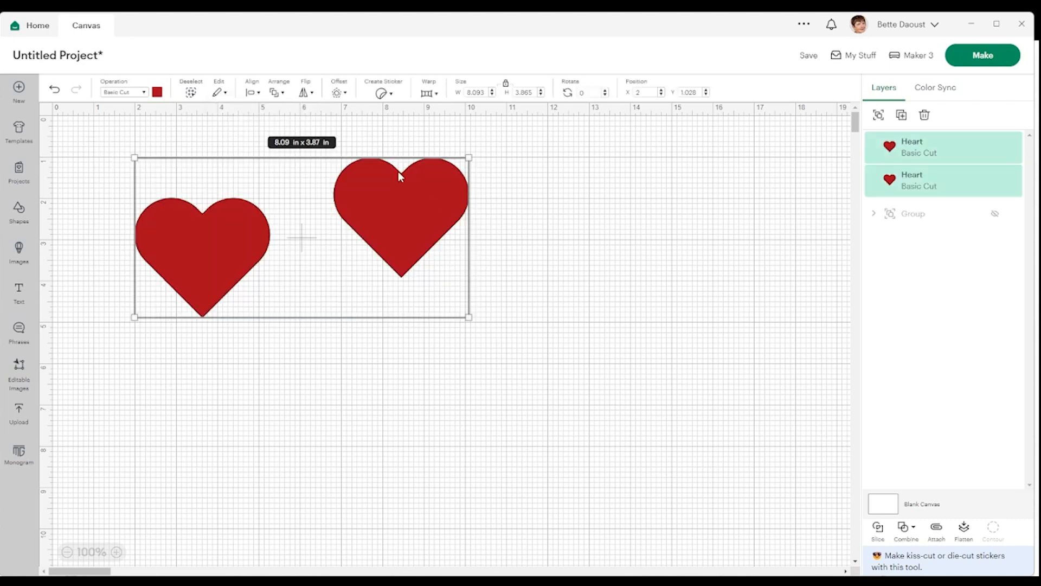
pyautogui.click(251, 93)
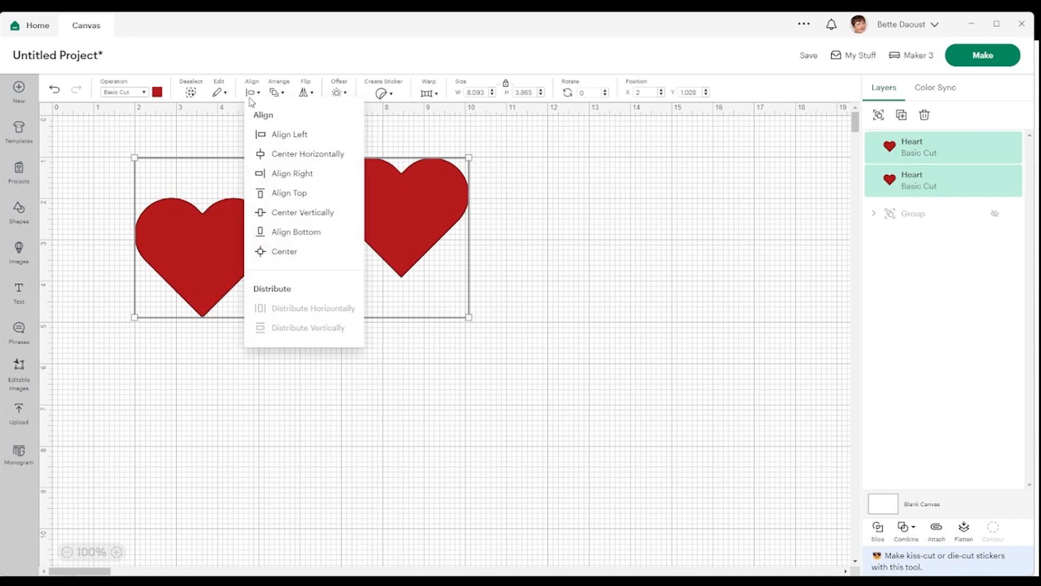
pyautogui.click(280, 252)
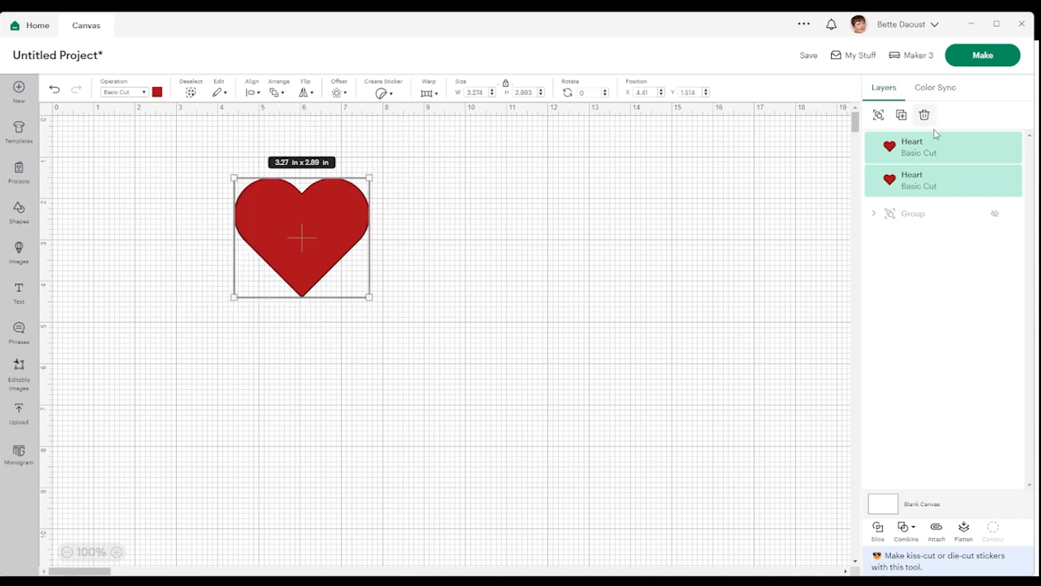
pyautogui.click(714, 229)
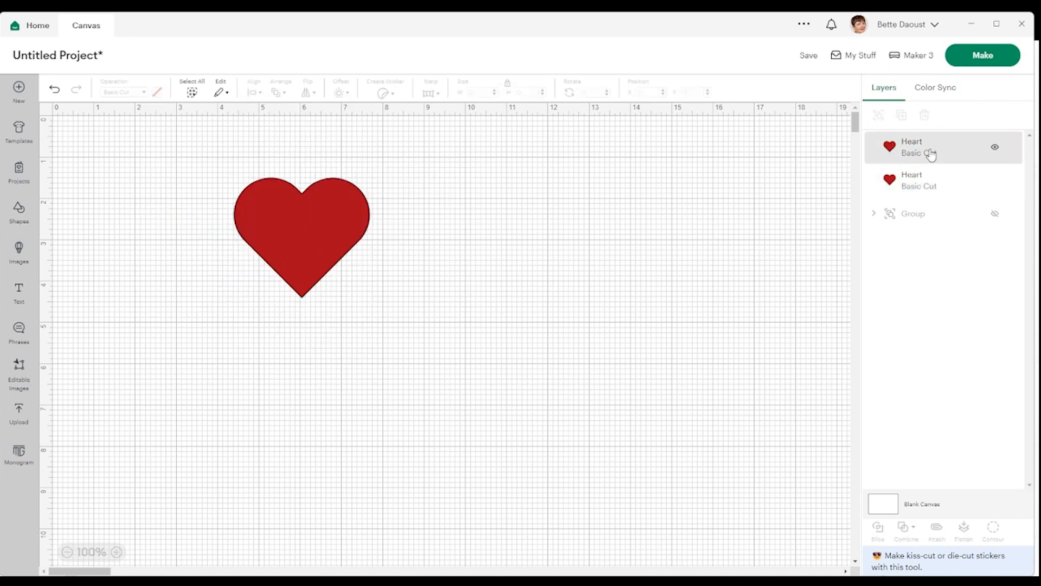
# Flip the front heart of the stacked pair vertically.
pyautogui.click(915, 148)
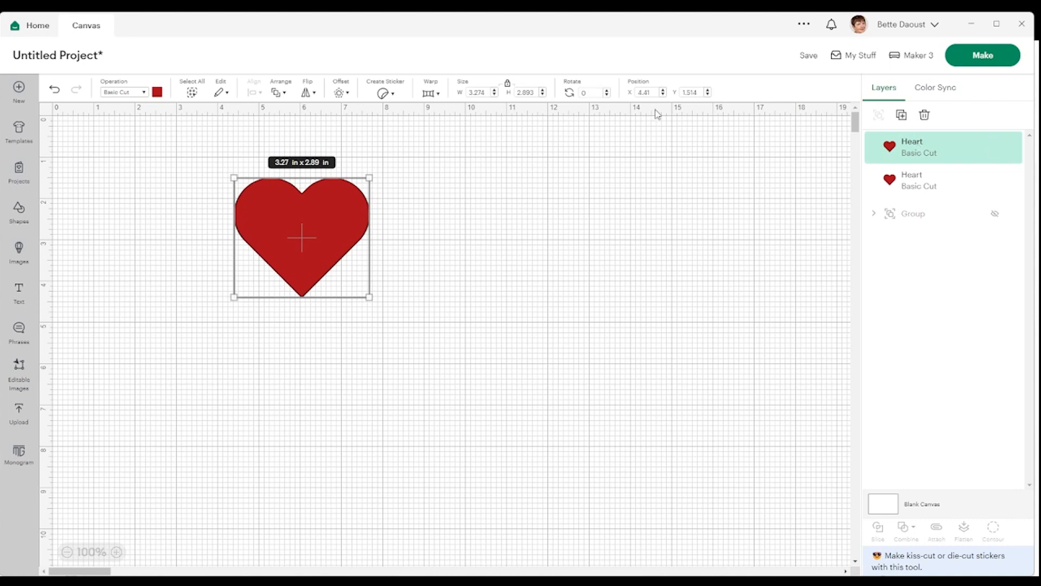
pyautogui.click(308, 95)
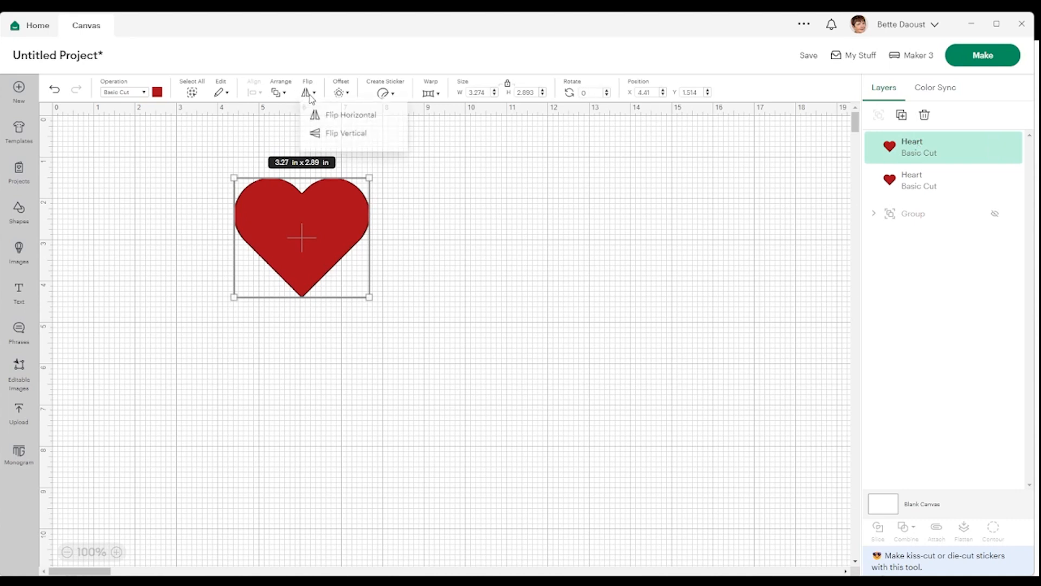
pyautogui.click(336, 142)
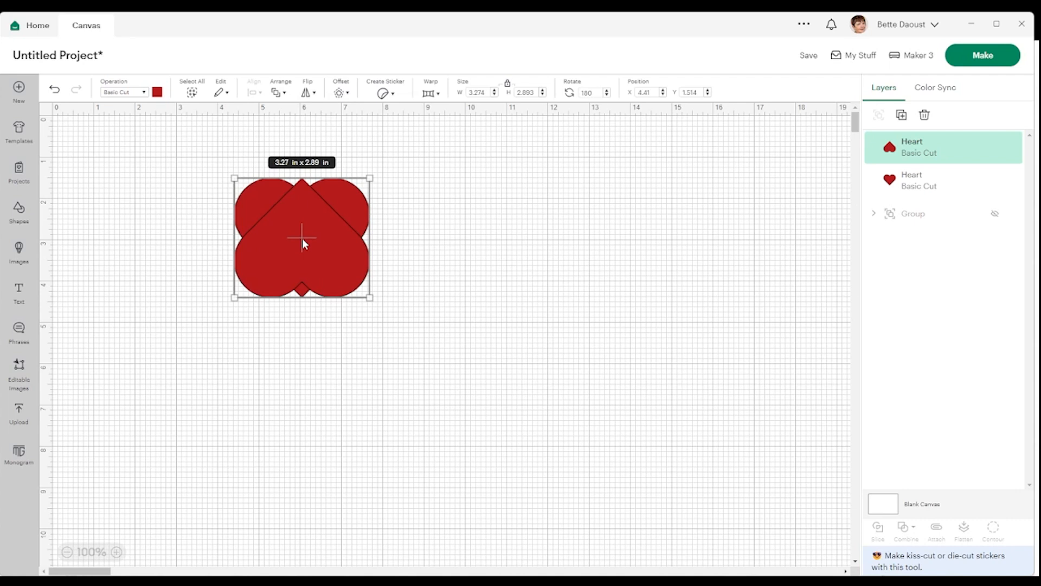
# Nudge the flipped heart straight down to about Y 4.324 so its tip meets the upright heart's tip.
pyautogui.press('Down')
pyautogui.press('Down')
pyautogui.press('Down')
pyautogui.press('Down')
pyautogui.press('Down')
pyautogui.press('Down')
pyautogui.press('Down')
pyautogui.press('Down')
pyautogui.press('Down')
pyautogui.press('Down')
pyautogui.press('Down')
pyautogui.press('Down')
pyautogui.press('Down')
pyautogui.press('Down')
pyautogui.press('Down')
pyautogui.press('Down')
pyautogui.press('Down')
pyautogui.press('Down')
pyautogui.press('Down')
pyautogui.press('Down')
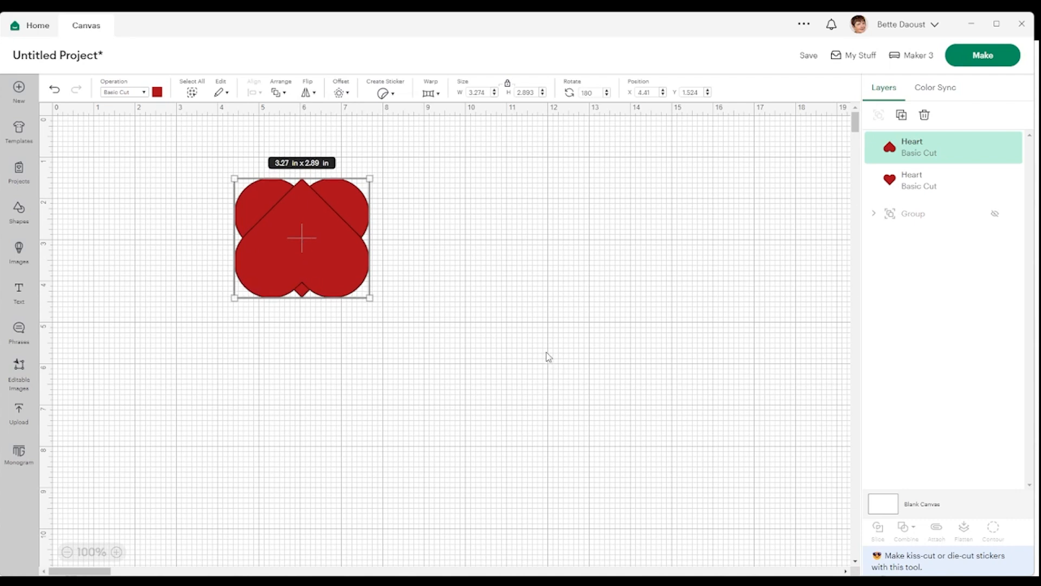
pyautogui.press('Down')
pyautogui.press('Down')
pyautogui.press('Down')
pyautogui.press('Down')
pyautogui.press('Down')
pyautogui.press('Down')
pyautogui.press('Down')
pyautogui.press('Down')
pyautogui.press('Down')
pyautogui.press('Down')
pyautogui.press('Down')
pyautogui.press('Down')
pyautogui.press('Down')
pyautogui.press('Down')
pyautogui.press('Down')
pyautogui.press('Down')
pyautogui.press('Down')
pyautogui.press('Down')
pyautogui.press('Down')
pyautogui.press('Down')
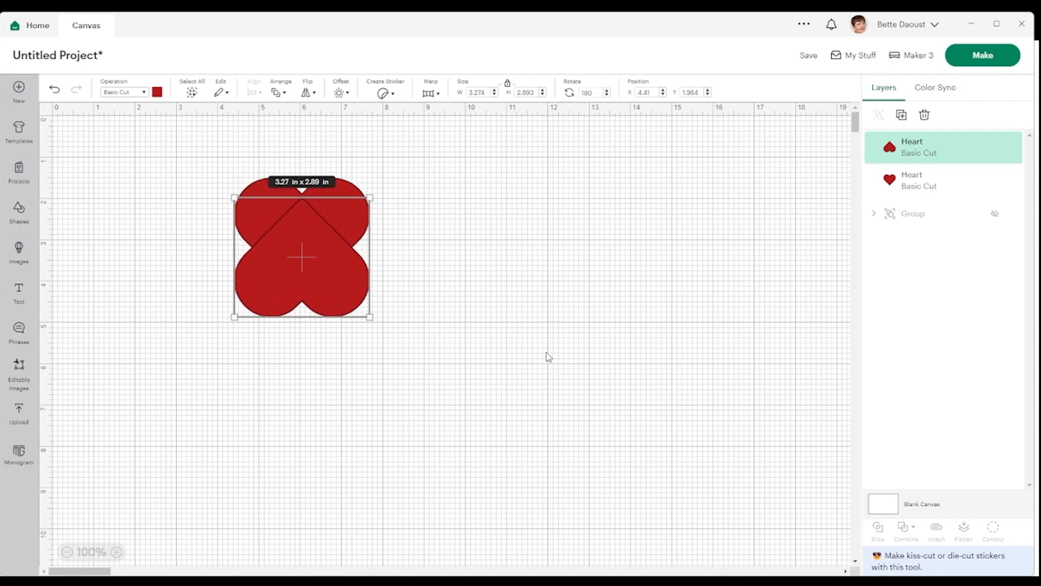
pyautogui.press('Down')
pyautogui.press('Down')
pyautogui.press('Down')
pyautogui.press('Down')
pyautogui.press('Down')
pyautogui.press('Down')
pyautogui.press('Down')
pyautogui.press('Down')
pyautogui.press('Down')
pyautogui.press('Down')
pyautogui.press('Down')
pyautogui.press('Down')
pyautogui.press('Down')
pyautogui.press('Down')
pyautogui.press('Down')
pyautogui.press('Down')
pyautogui.press('Down')
pyautogui.press('Down')
pyautogui.press('Down')
pyautogui.press('Down')
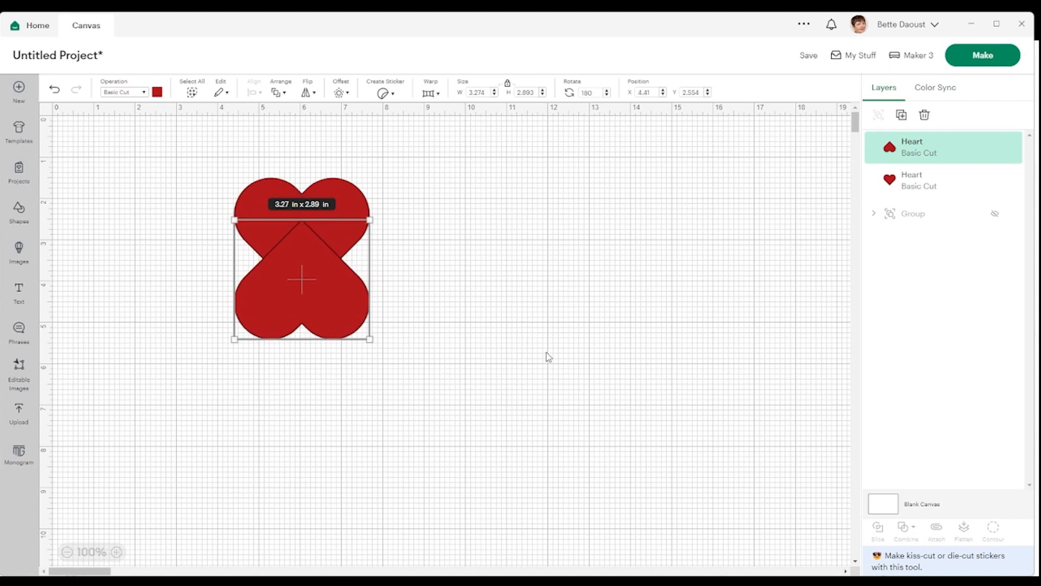
pyautogui.press('Down')
pyautogui.press('Down')
pyautogui.press('Down')
pyautogui.press('Down')
pyautogui.press('Down')
pyautogui.press('Down')
pyautogui.press('Down')
pyautogui.press('Down')
pyautogui.press('Down')
pyautogui.press('Down')
pyautogui.press('Down')
pyautogui.press('Down')
pyautogui.press('Down')
pyautogui.press('Down')
pyautogui.press('Down')
pyautogui.press('Down')
pyautogui.press('Down')
pyautogui.press('Down')
pyautogui.press('Down')
pyautogui.press('Down')
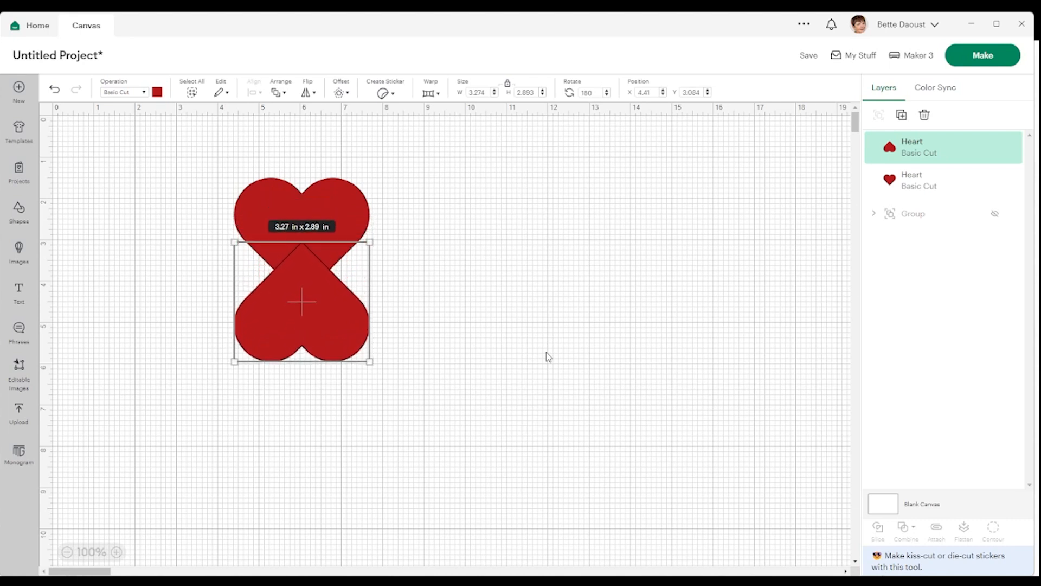
pyautogui.press('Down')
pyautogui.press('Down')
pyautogui.press('Down')
pyautogui.press('Down')
pyautogui.press('Down')
pyautogui.press('Down')
pyautogui.press('Down')
pyautogui.press('Down')
pyautogui.press('Down')
pyautogui.press('Down')
pyautogui.press('Down')
pyautogui.press('Down')
pyautogui.press('Down')
pyautogui.press('Down')
pyautogui.press('Down')
pyautogui.press('Down')
pyautogui.press('Down')
pyautogui.press('Down')
pyautogui.press('Down')
pyautogui.press('Down')
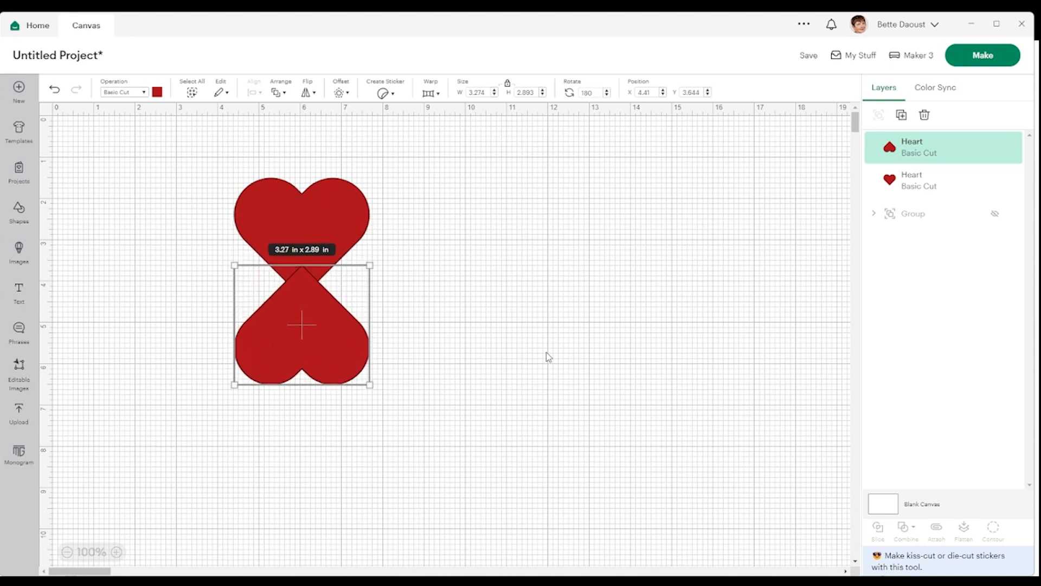
pyautogui.press('Down')
pyautogui.press('Down')
pyautogui.press('Down')
pyautogui.press('Down')
pyautogui.press('Down')
pyautogui.press('Down')
pyautogui.press('Down')
pyautogui.press('Down')
pyautogui.press('Down')
pyautogui.press('Down')
pyautogui.press('Down')
pyautogui.press('Down')
pyautogui.press('Down')
pyautogui.press('Down')
pyautogui.press('Down')
pyautogui.press('Down')
pyautogui.press('Down')
pyautogui.press('Down')
pyautogui.press('Down')
pyautogui.press('Down')
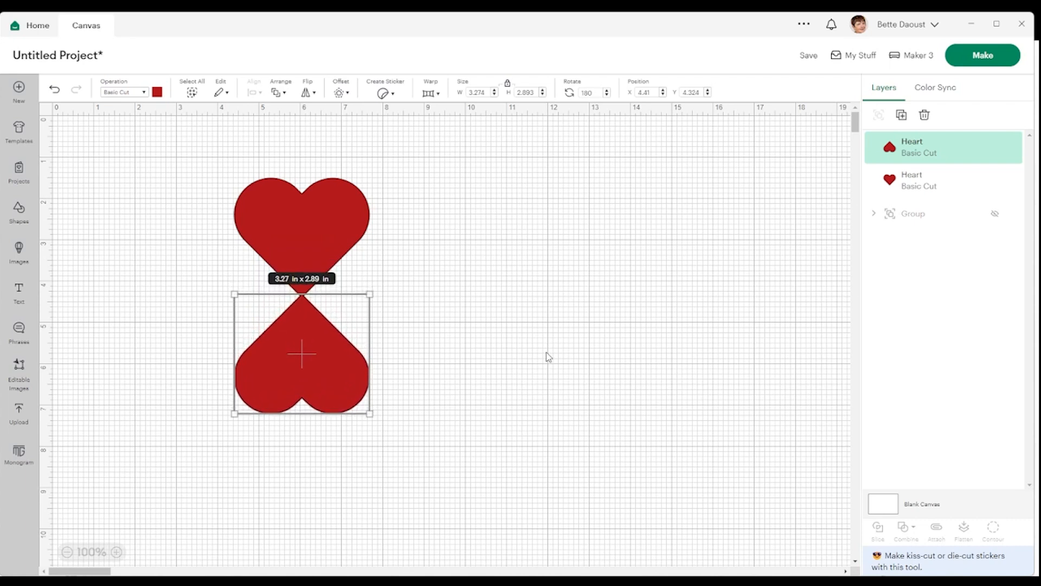
pyautogui.click(592, 258)
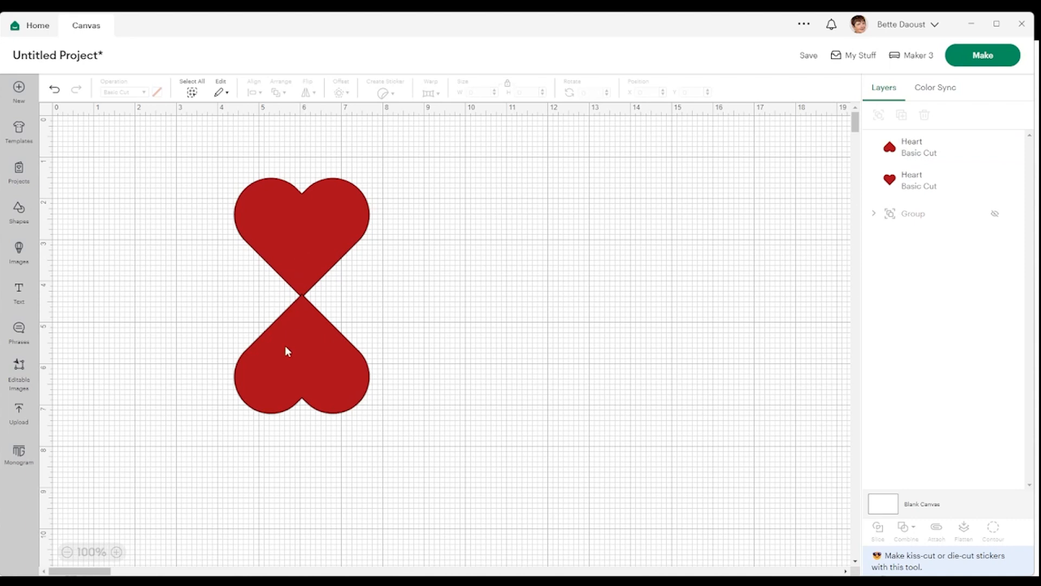
# Group the two tip-to-tip hearts, then copy the group and paste a second one onto the canvas.
pyautogui.moveTo(179, 141); pyautogui.dragTo(383, 449)
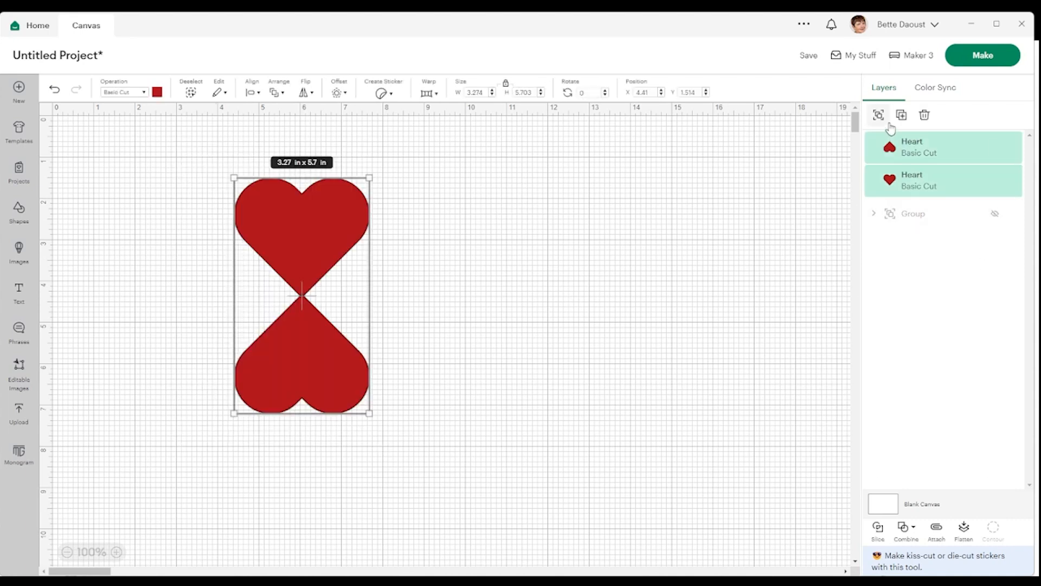
pyautogui.click(878, 116)
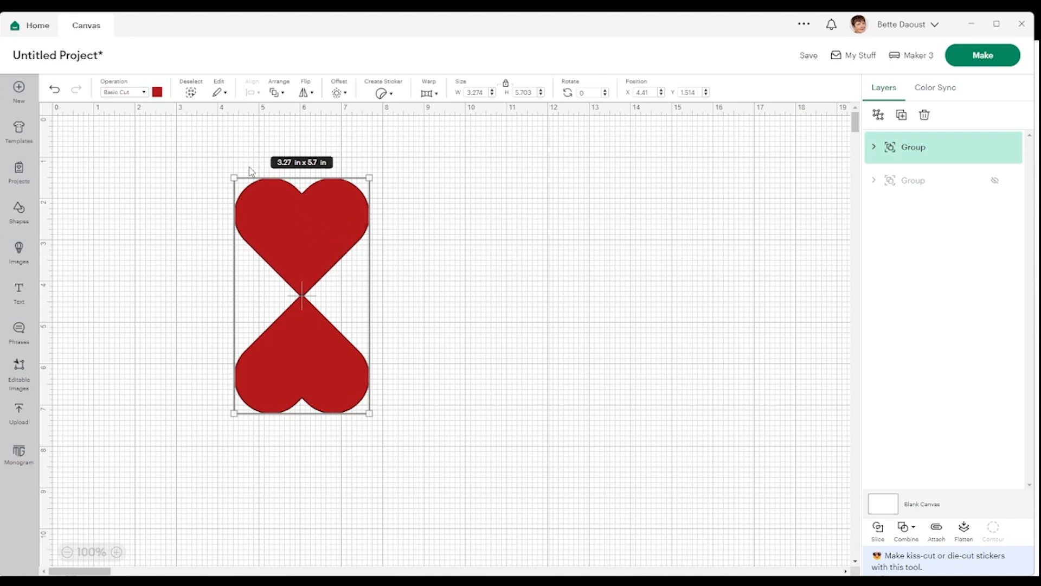
pyautogui.click(214, 96)
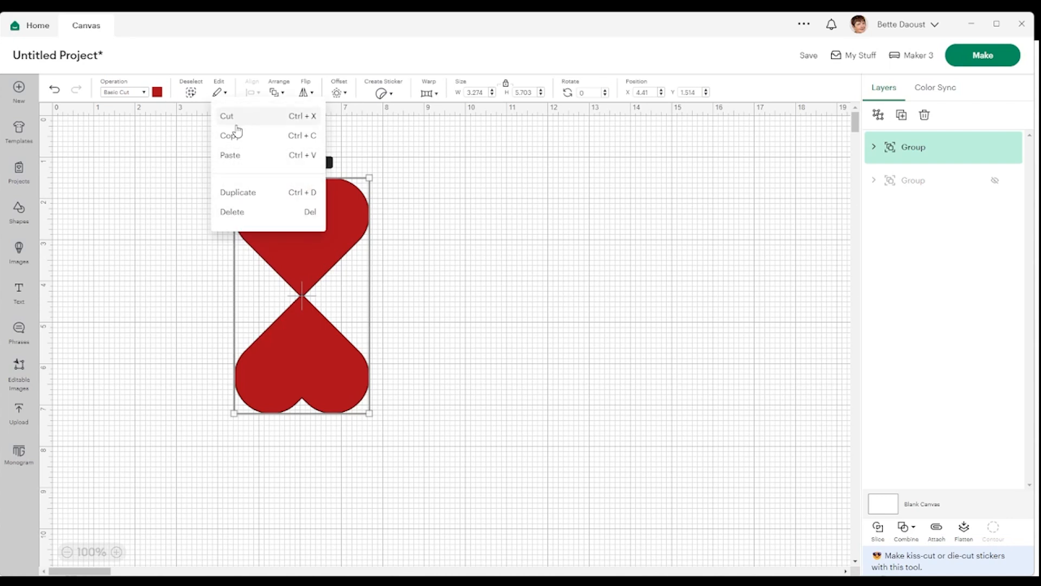
pyautogui.click(233, 135)
pyautogui.click(216, 96)
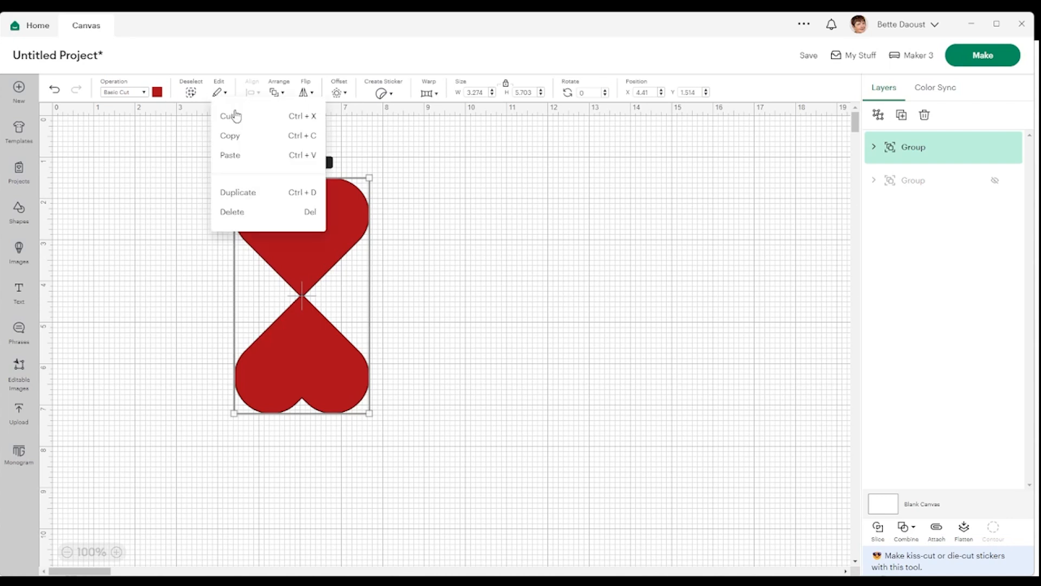
pyautogui.click(234, 159)
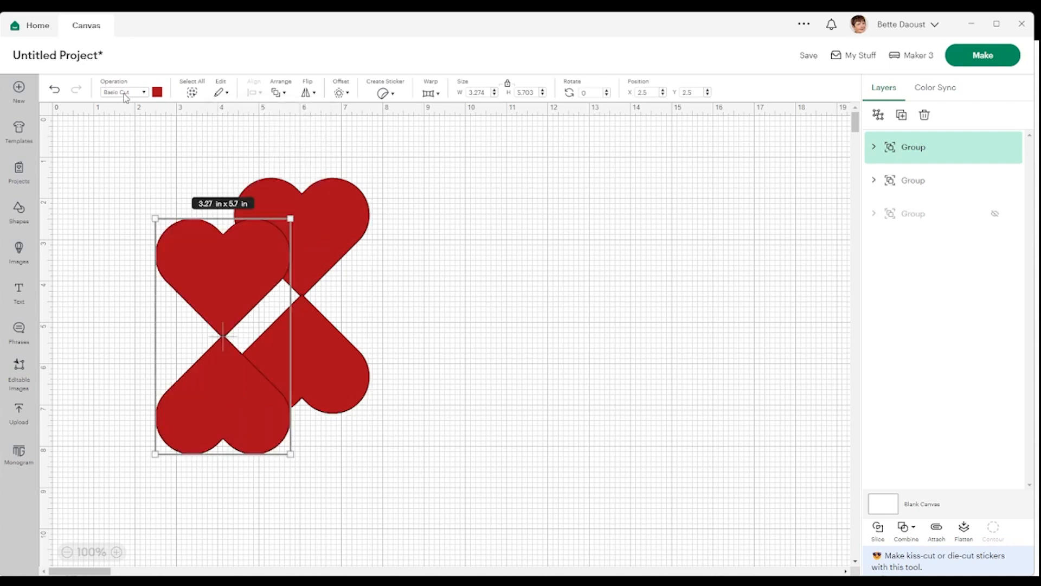
pyautogui.click(75, 163)
# Center the two heart groups on top of each other and flip them horizontally.
pyautogui.moveTo(70, 133); pyautogui.dragTo(484, 455)
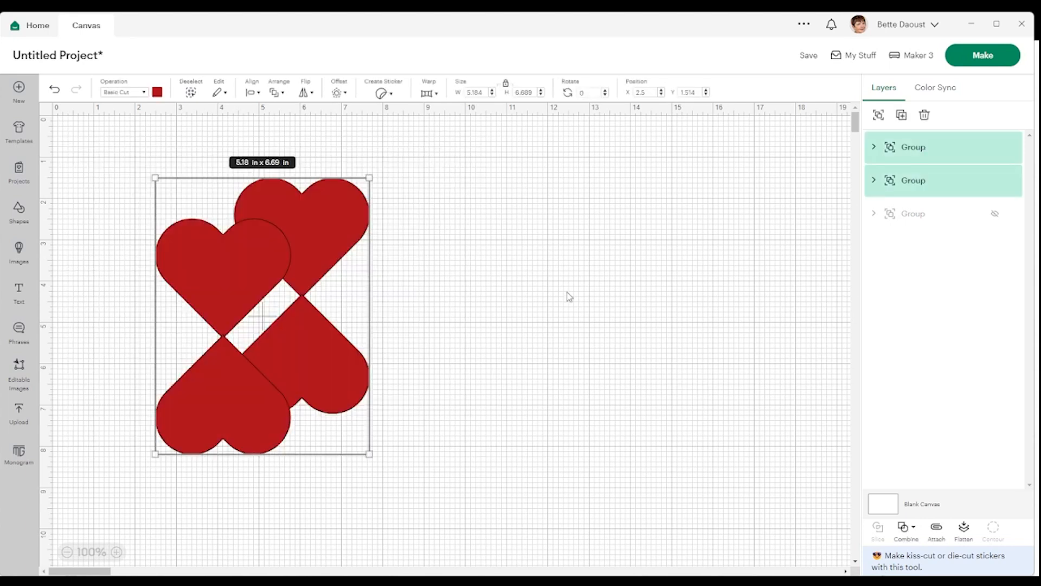
pyautogui.click(254, 92)
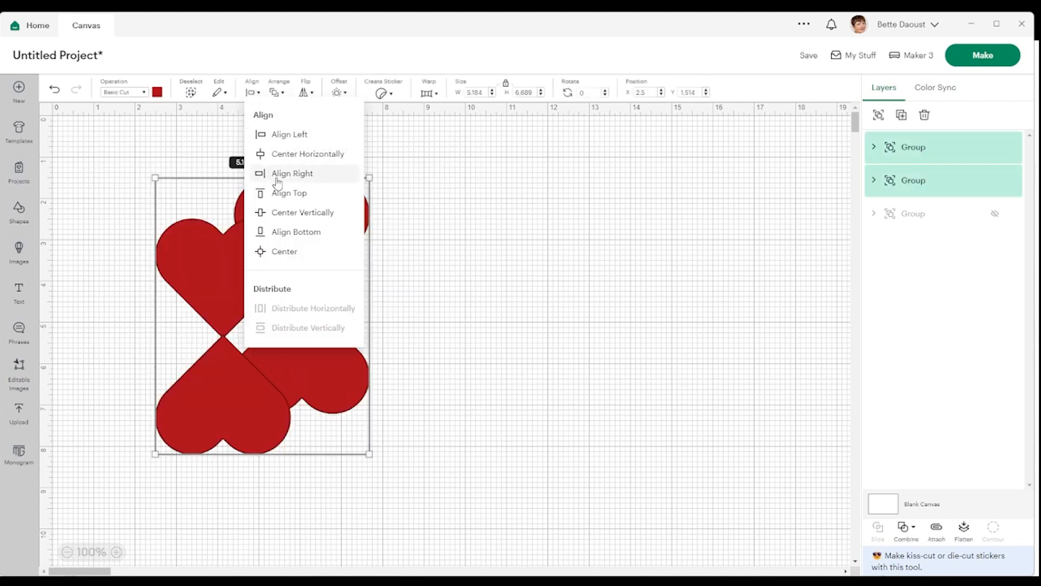
pyautogui.click(294, 262)
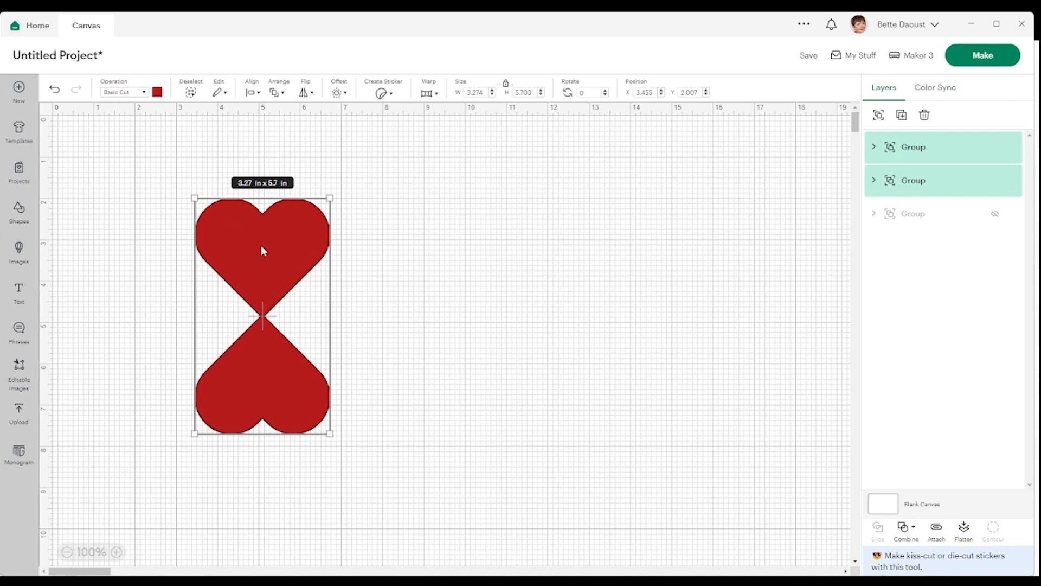
pyautogui.click(304, 97)
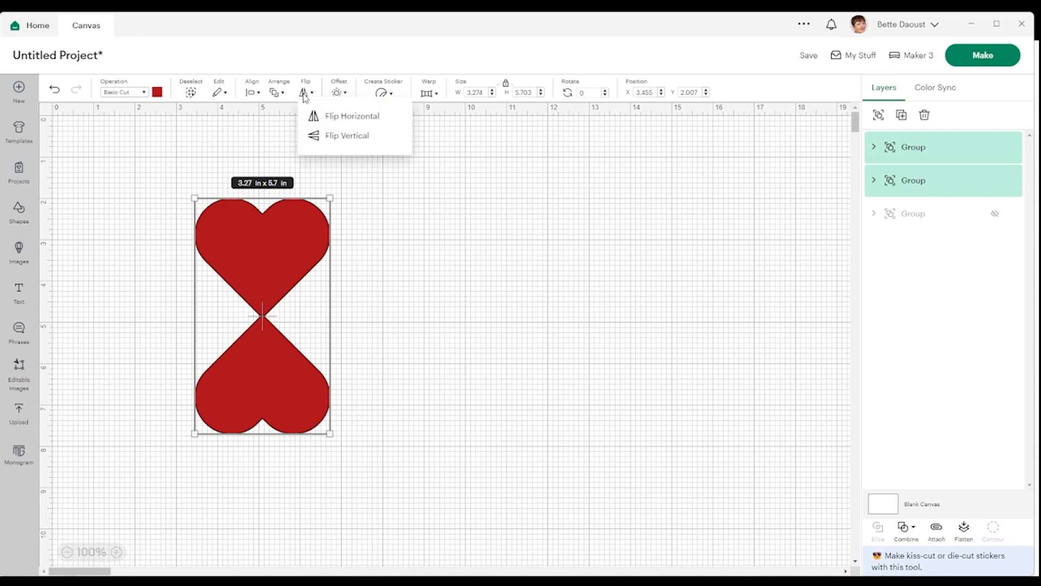
pyautogui.click(332, 124)
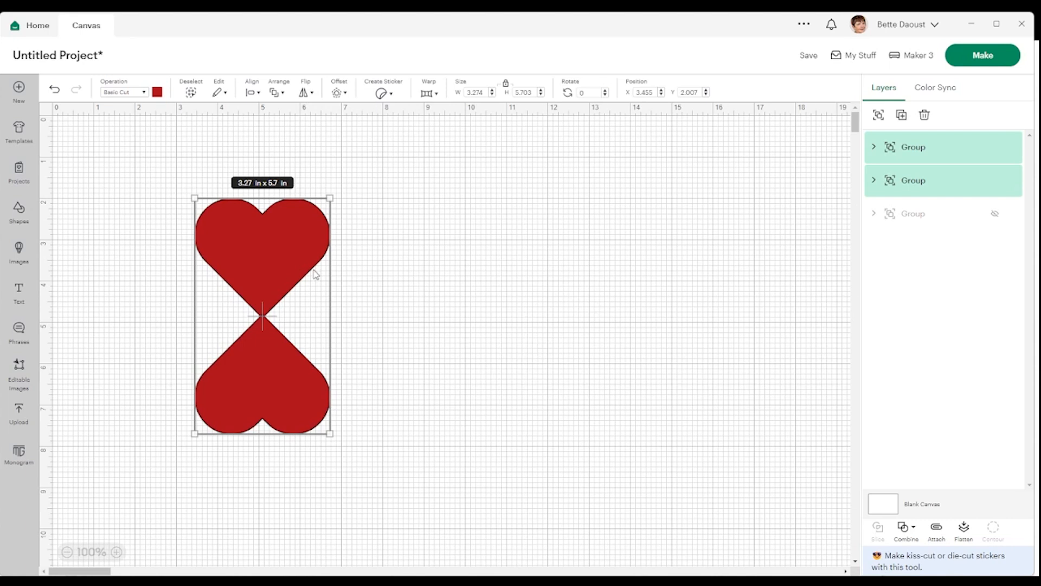
# Separate the stacked heart groups side by side, placing the front one at about X 7.594, Y 2.062.
pyautogui.moveTo(304, 240); pyautogui.dragTo(483, 237)
pyautogui.click(468, 227)
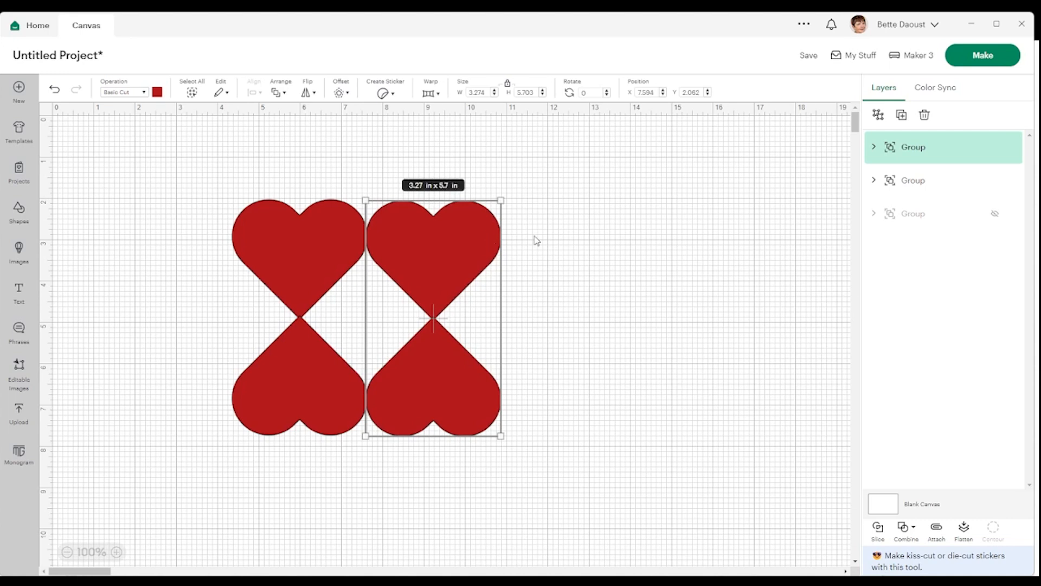
pyautogui.click(608, 242)
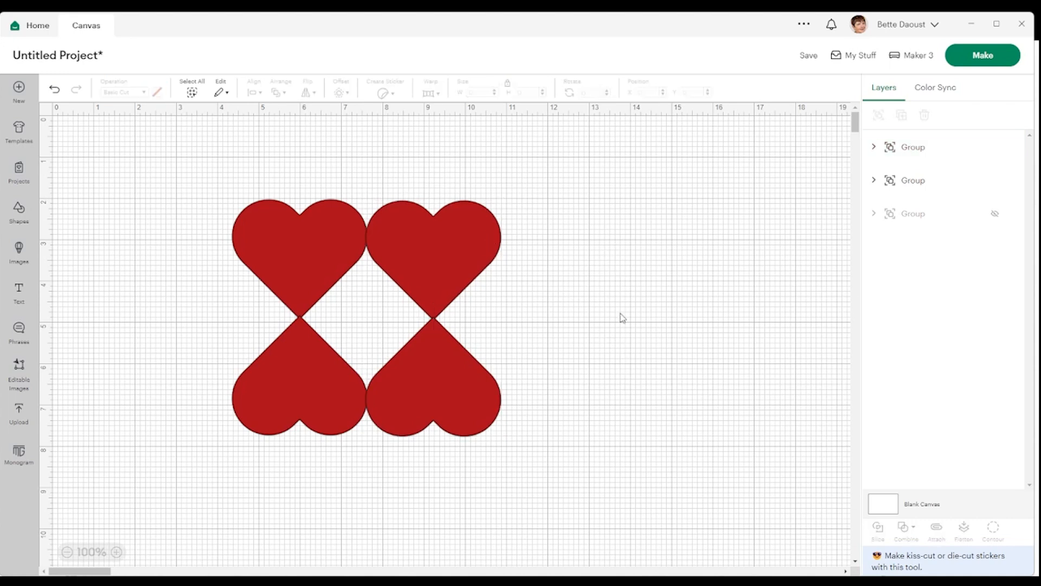
# Rotate the right-hand heart group by 90 degrees.
pyautogui.click(471, 236)
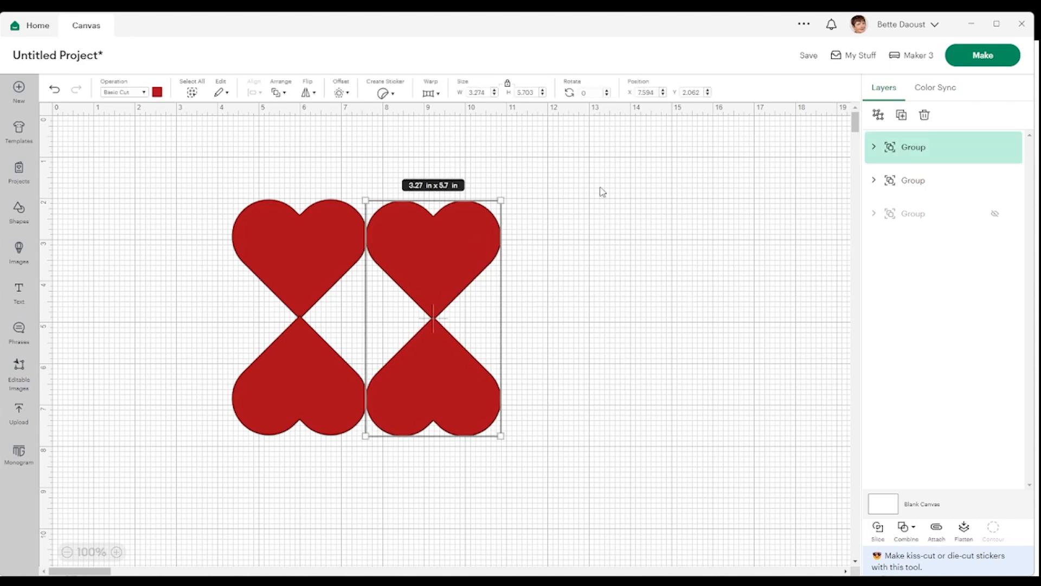
pyautogui.doubleClick(582, 93)
pyautogui.write('90')
pyautogui.press('Return')
# Center the vertical and rotated heart groups on each other to form a four-heart clover.
pyautogui.moveTo(159, 167); pyautogui.dragTo(618, 432)
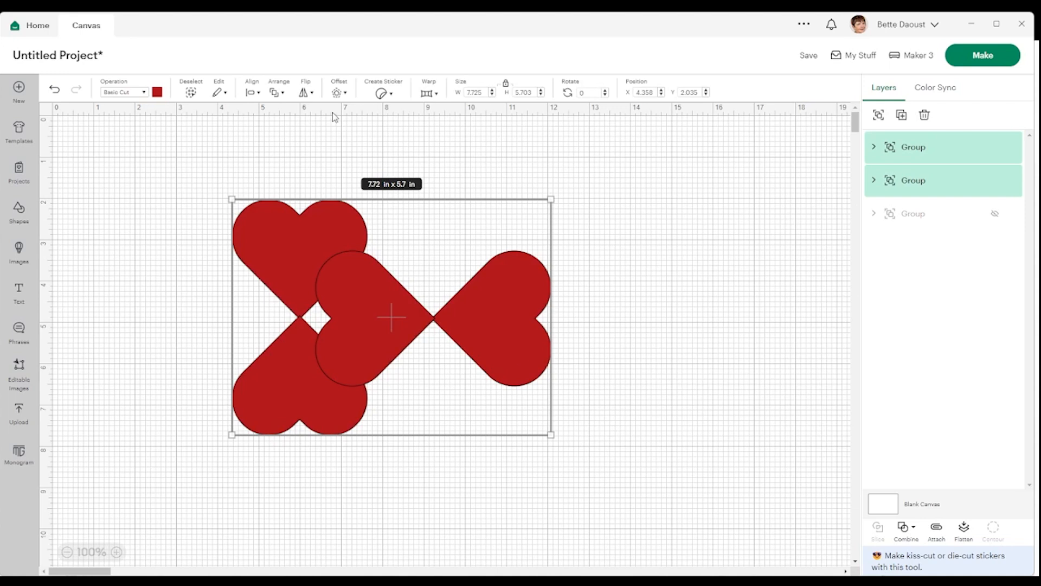
pyautogui.click(250, 94)
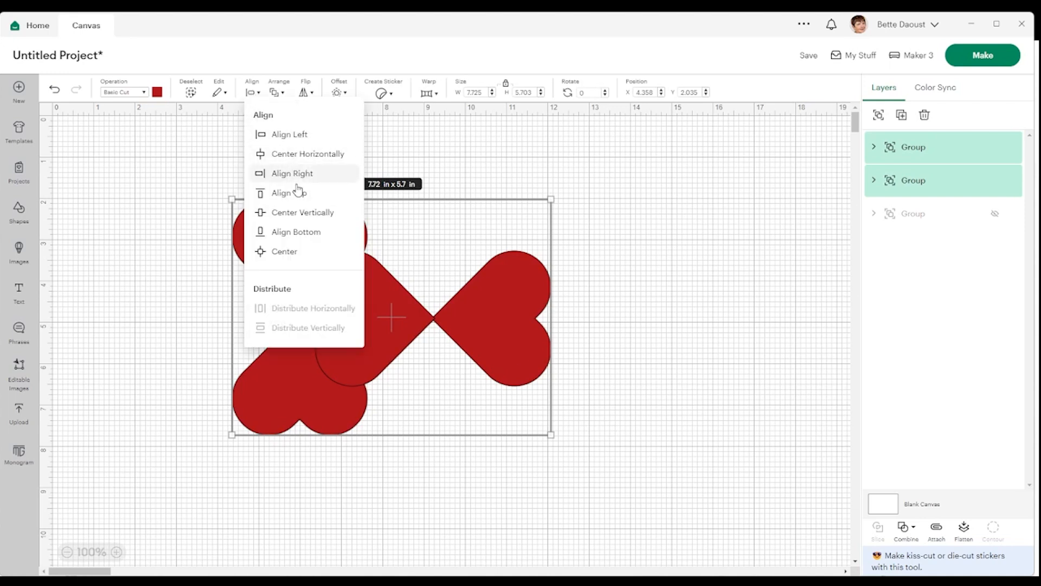
pyautogui.click(298, 253)
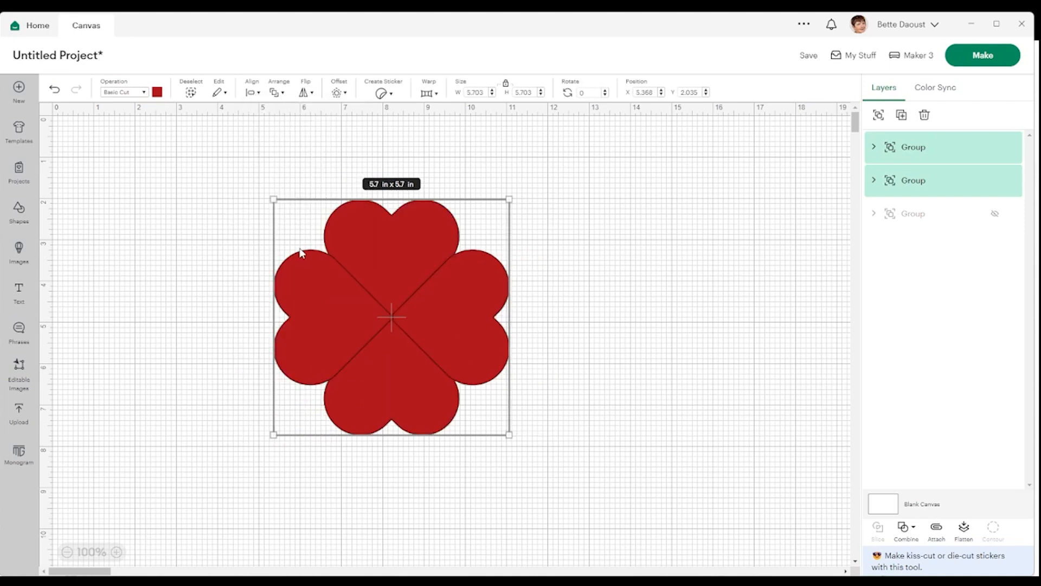
pyautogui.click(699, 242)
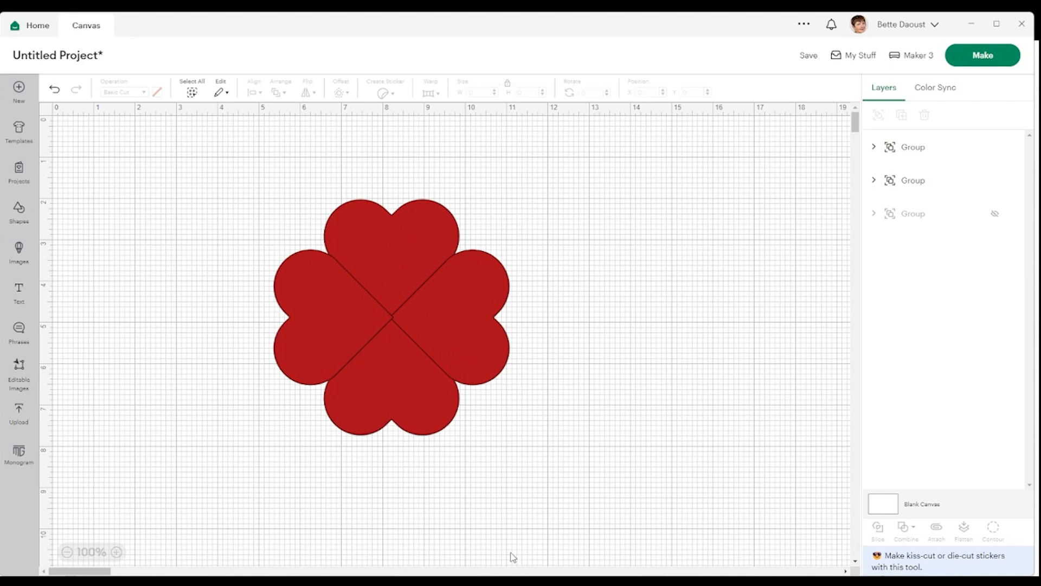
# Group the two heart groups of the clover and hide the resulting group from the canvas.
pyautogui.moveTo(205, 188); pyautogui.dragTo(567, 491)
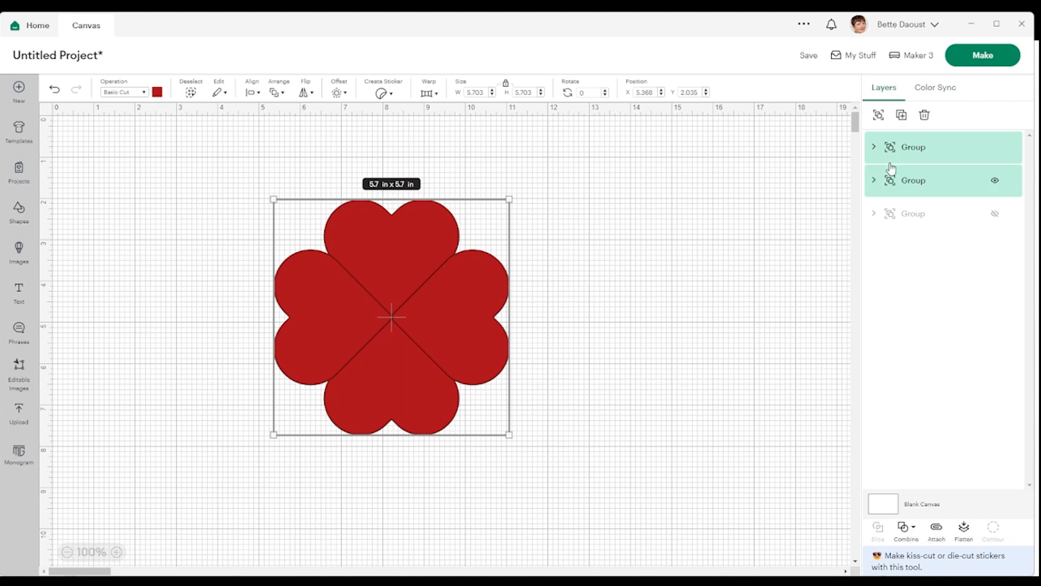
pyautogui.click(879, 115)
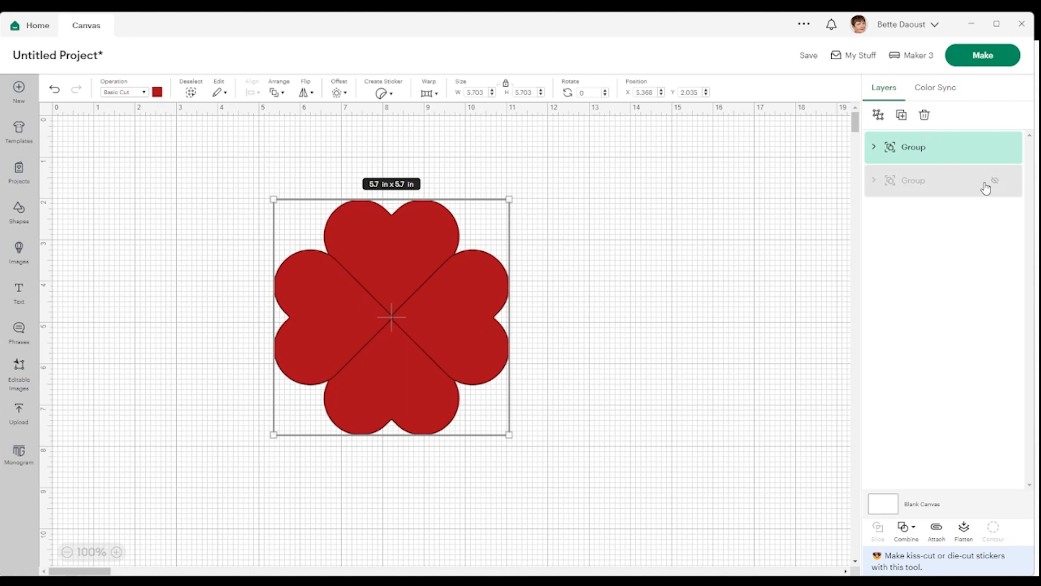
pyautogui.click(994, 146)
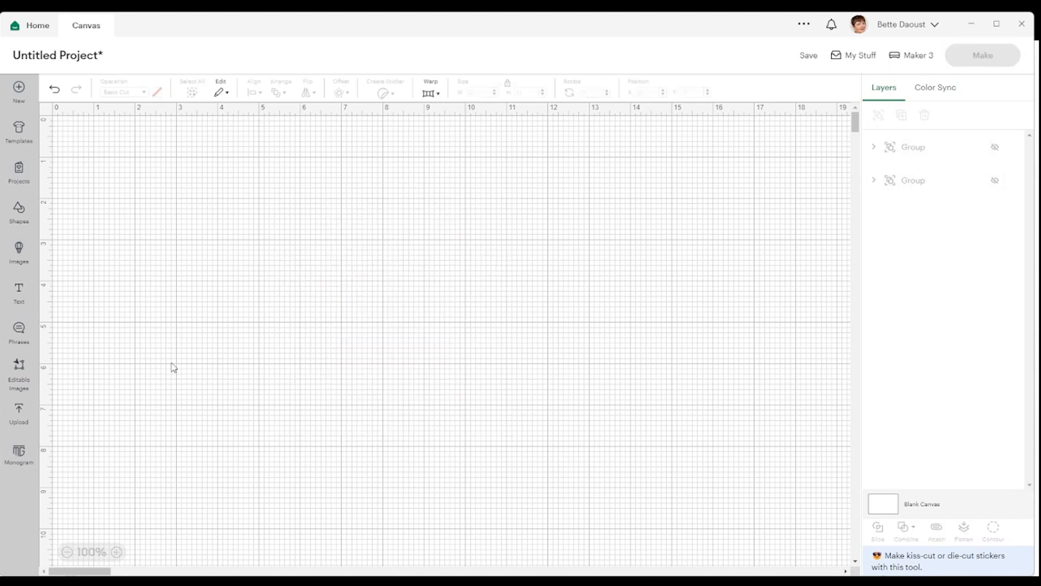
# Insert a square shape, place it at about X 6.569, Y 2.903, and colour it light yellow.
pyautogui.click(17, 211)
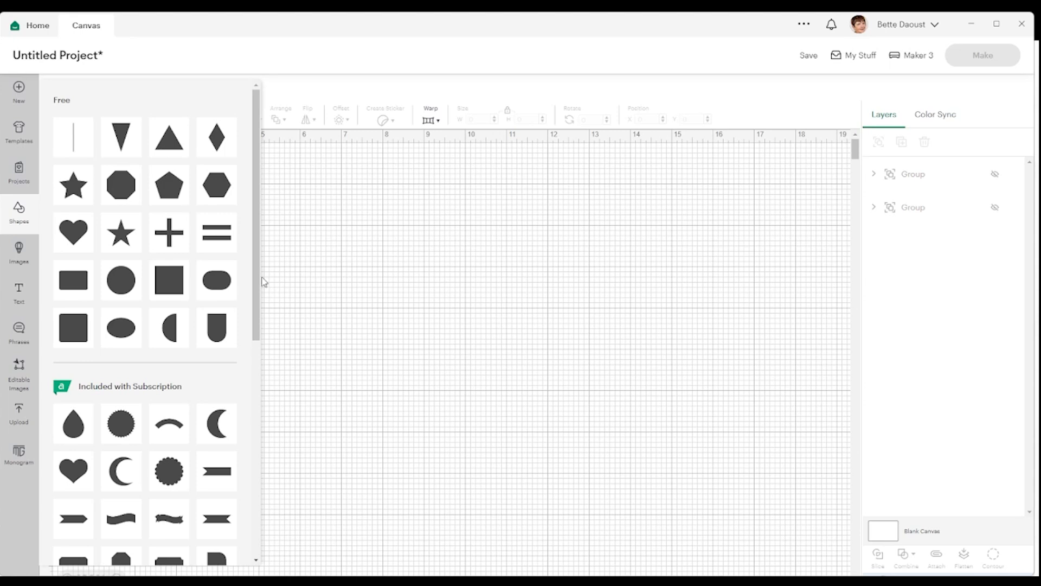
pyautogui.click(170, 281)
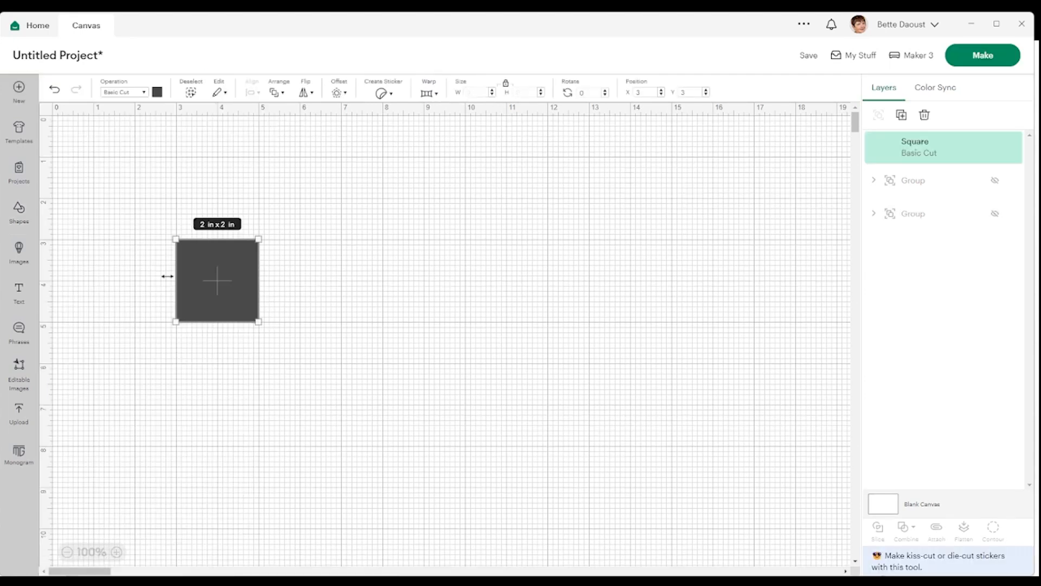
pyautogui.moveTo(250, 261); pyautogui.dragTo(398, 257)
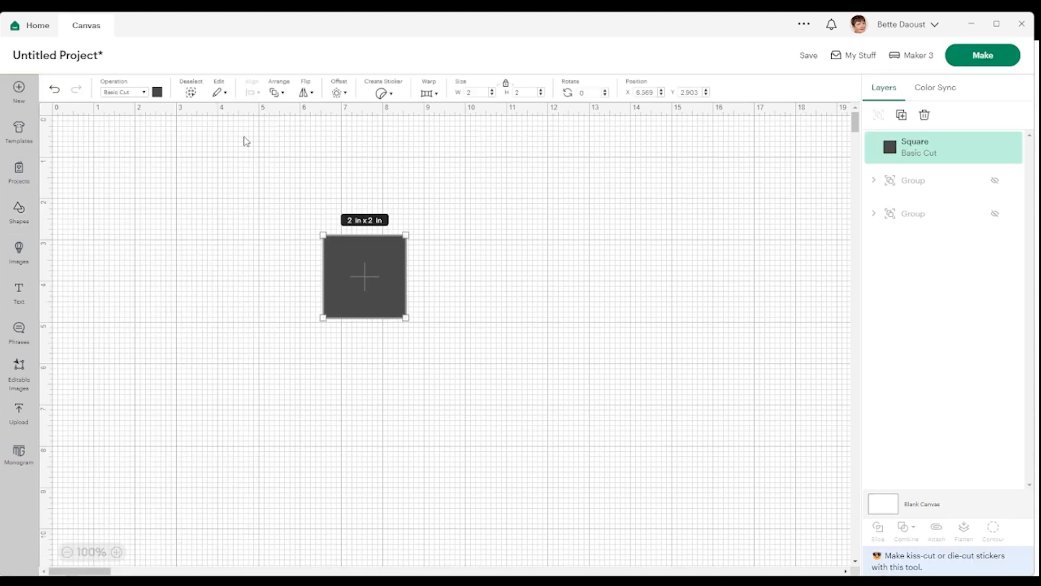
pyautogui.click(158, 91)
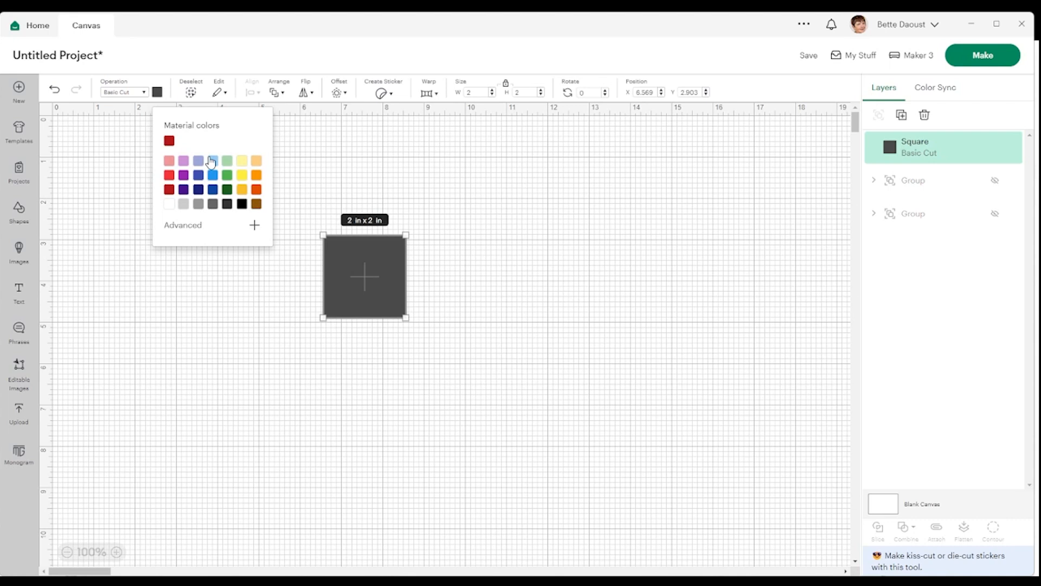
pyautogui.click(241, 161)
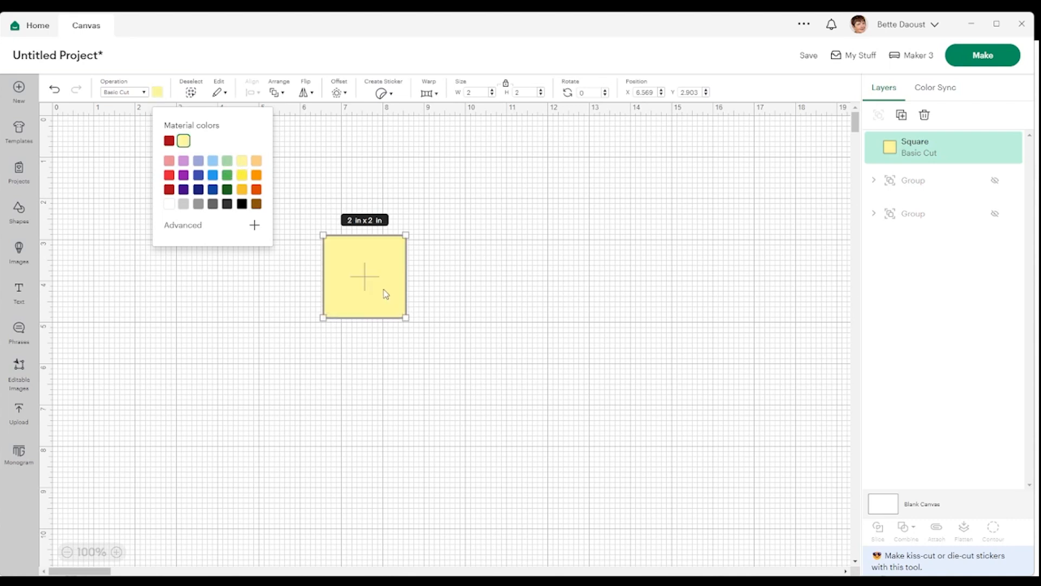
pyautogui.click(386, 293)
pyautogui.click(449, 272)
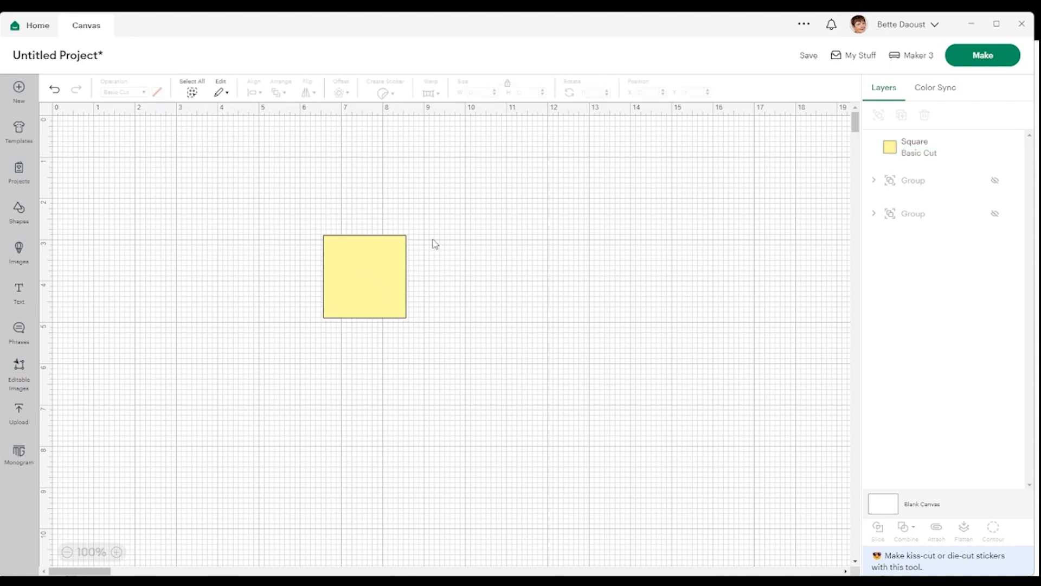
# Resize the yellow square to 4 x 4 in.
pyautogui.click(375, 258)
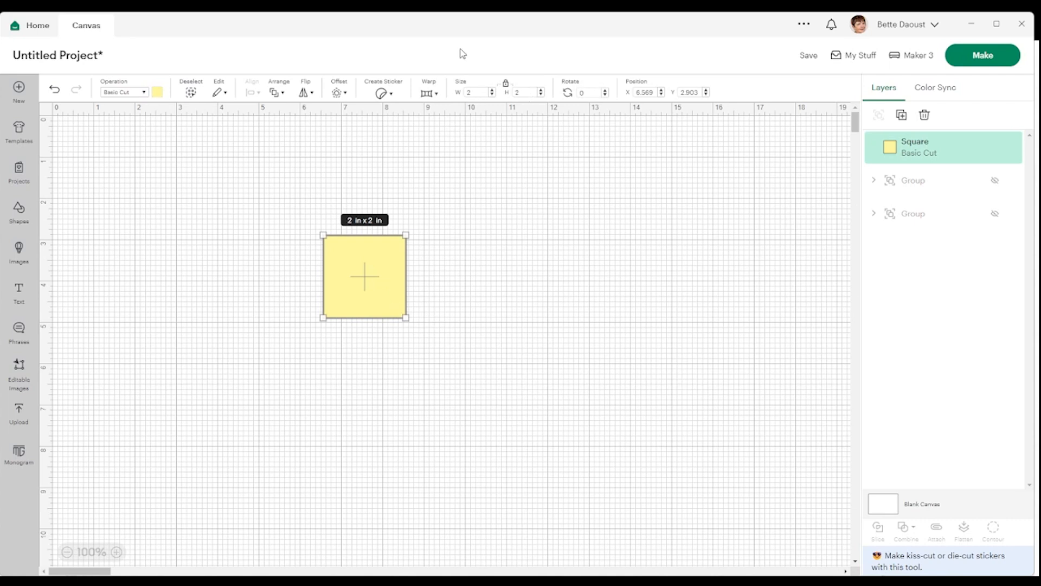
pyautogui.click(474, 92)
pyautogui.press('Return')
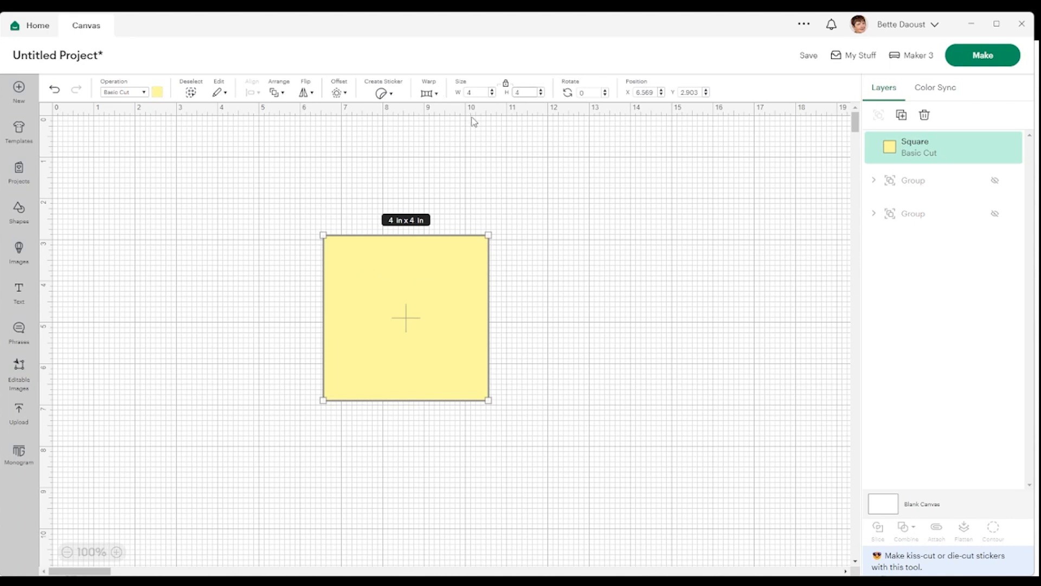
pyautogui.click(574, 279)
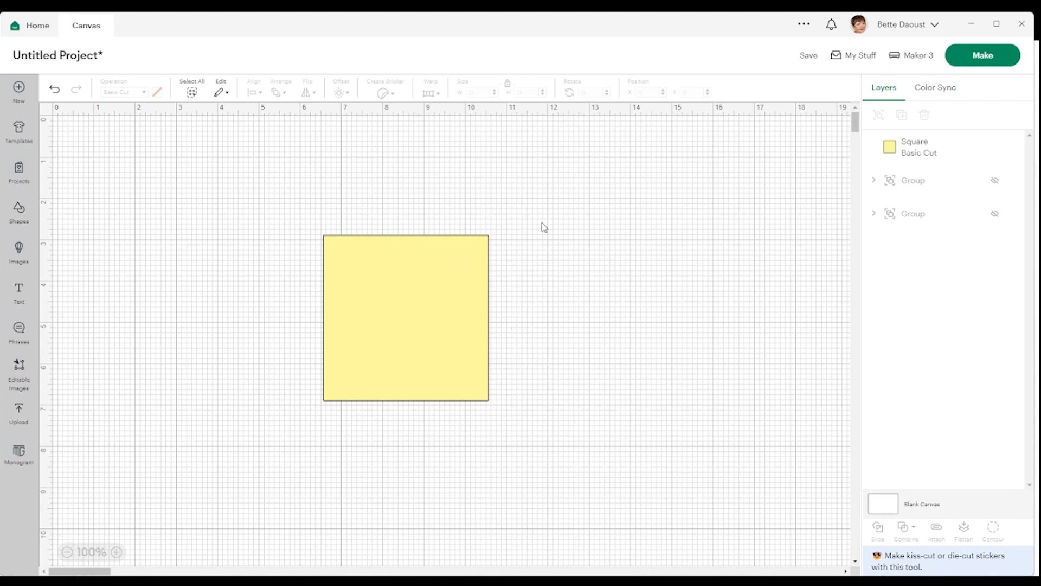
# Insert another square and, with its proportions unlocked, size it to a strip 0.5 in wide and 4 in high.
pyautogui.click(18, 212)
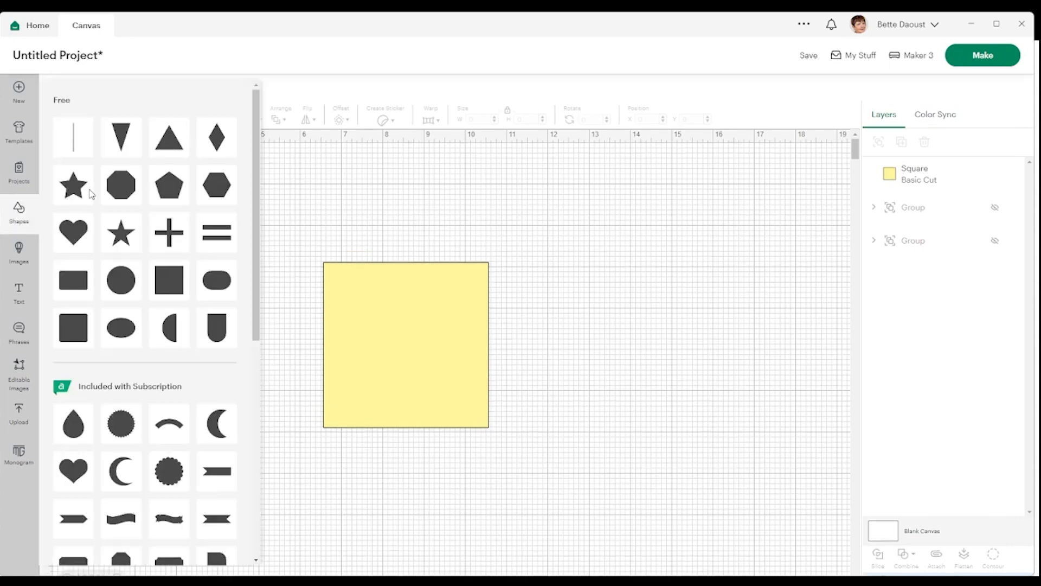
pyautogui.click(164, 279)
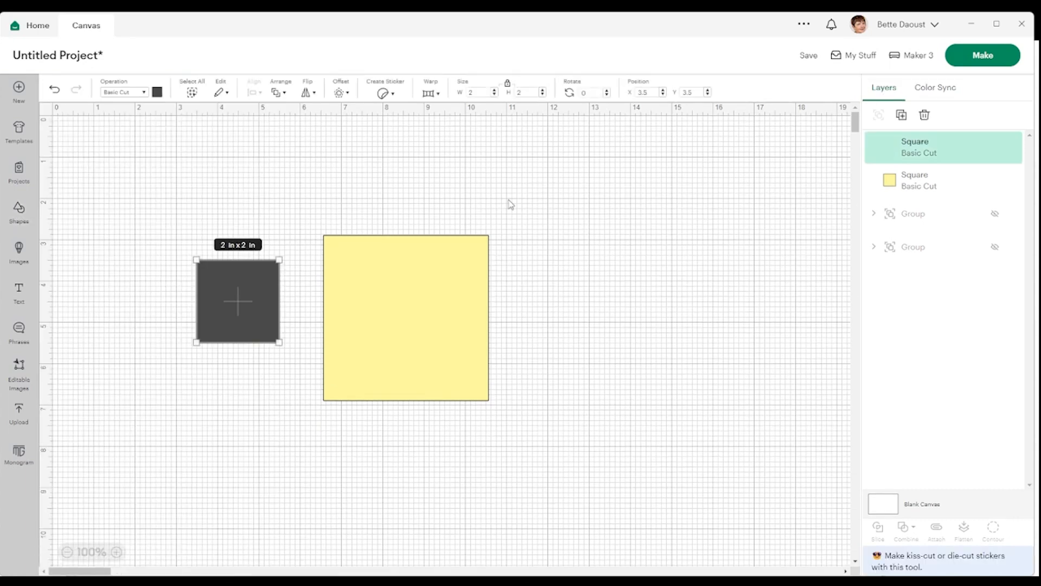
pyautogui.click(507, 83)
pyautogui.doubleClick(529, 93)
pyautogui.click(486, 91)
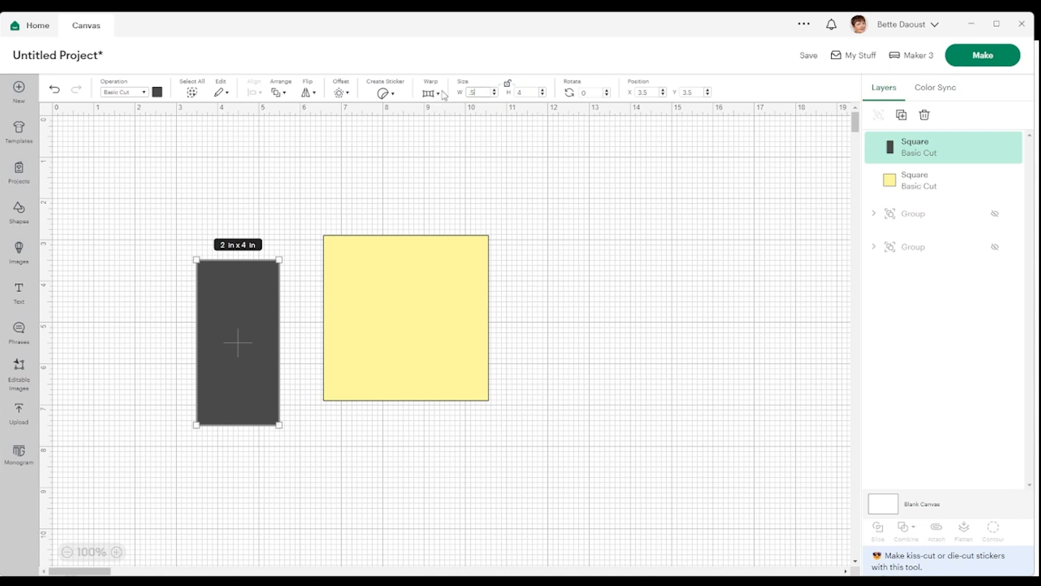
pyautogui.write('.5')
pyautogui.press('Return')
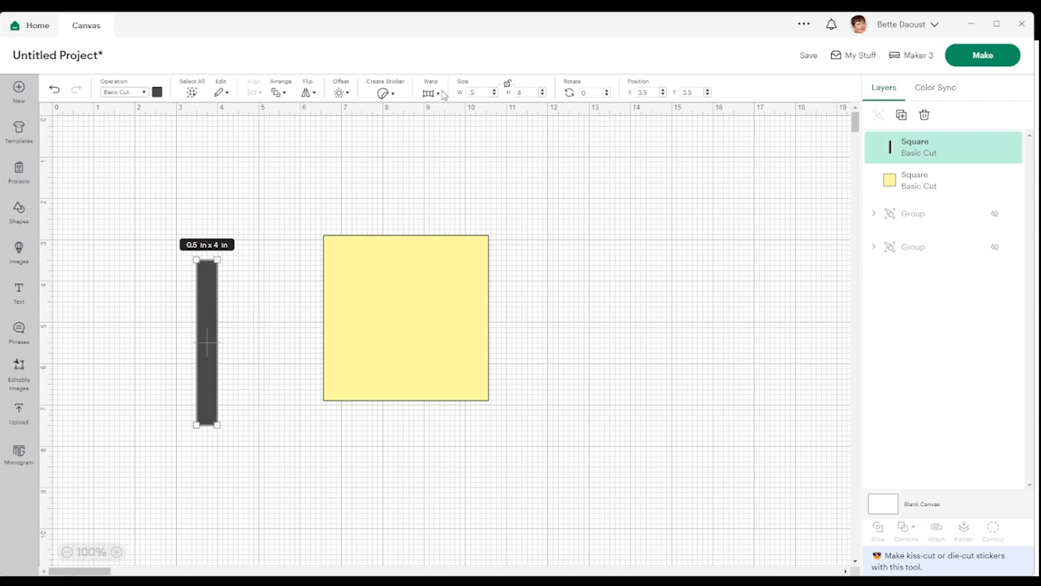
# Colour the strip the same light yellow and place it along the large square's right side, at about X 10.861, Y 2.931.
pyautogui.click(157, 92)
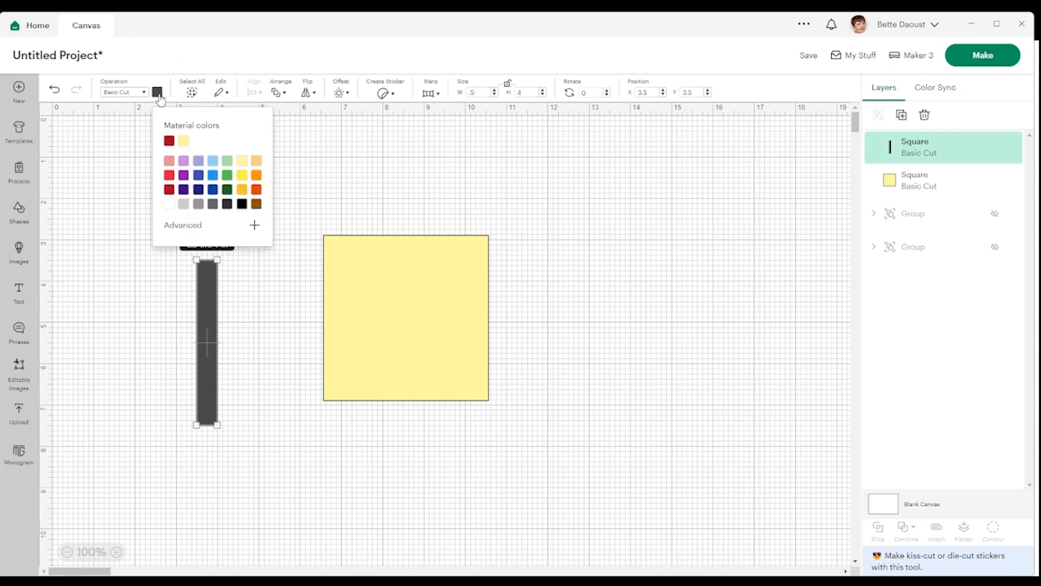
pyautogui.click(184, 142)
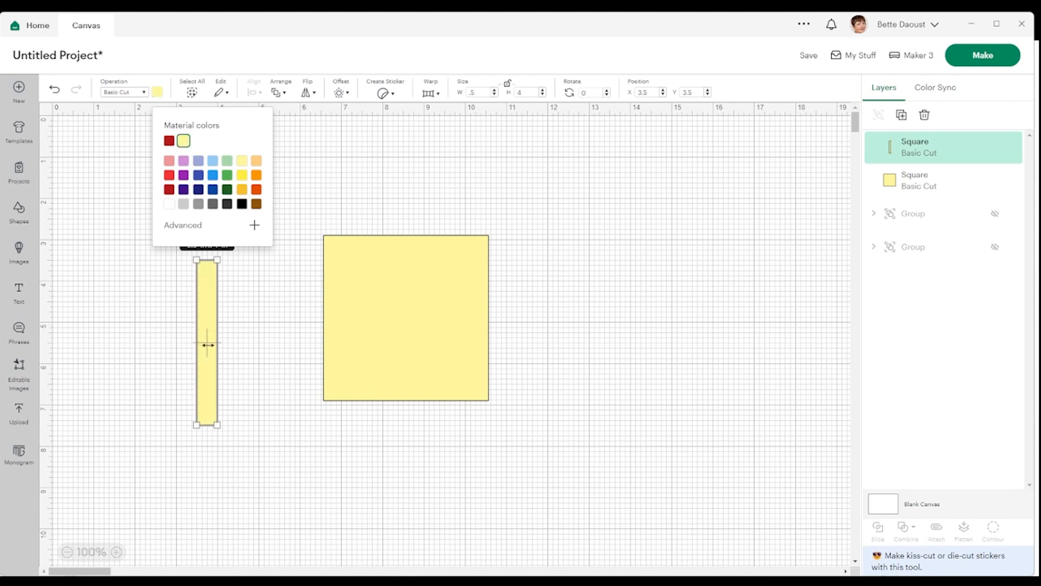
pyautogui.click(260, 288)
pyautogui.moveTo(209, 351); pyautogui.dragTo(515, 325)
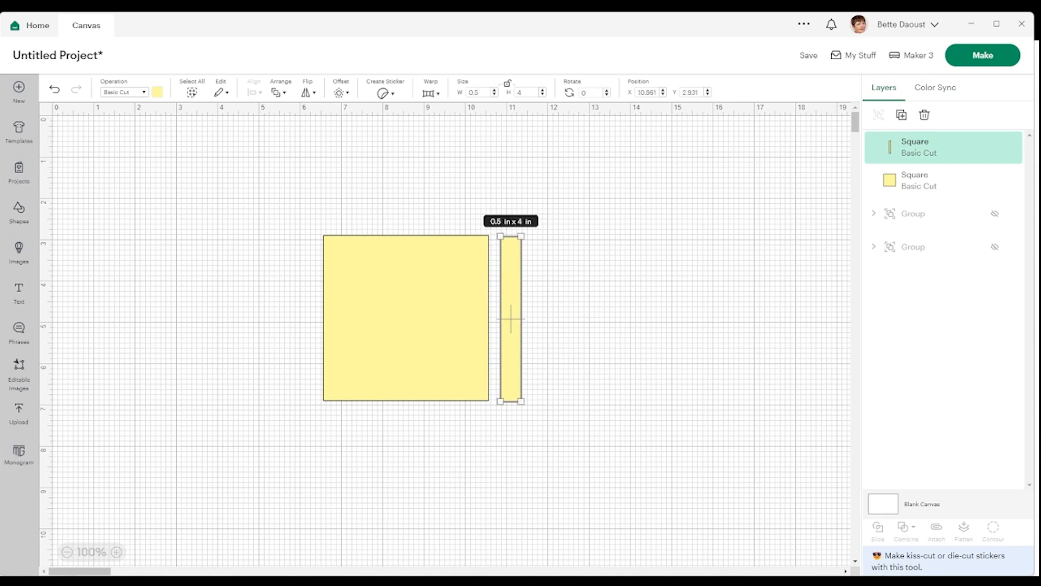
# Insert a square, rotate it 45 degrees, and place it over the strip's lower right corner at about X 10.6, Y 5.794.
pyautogui.click(19, 210)
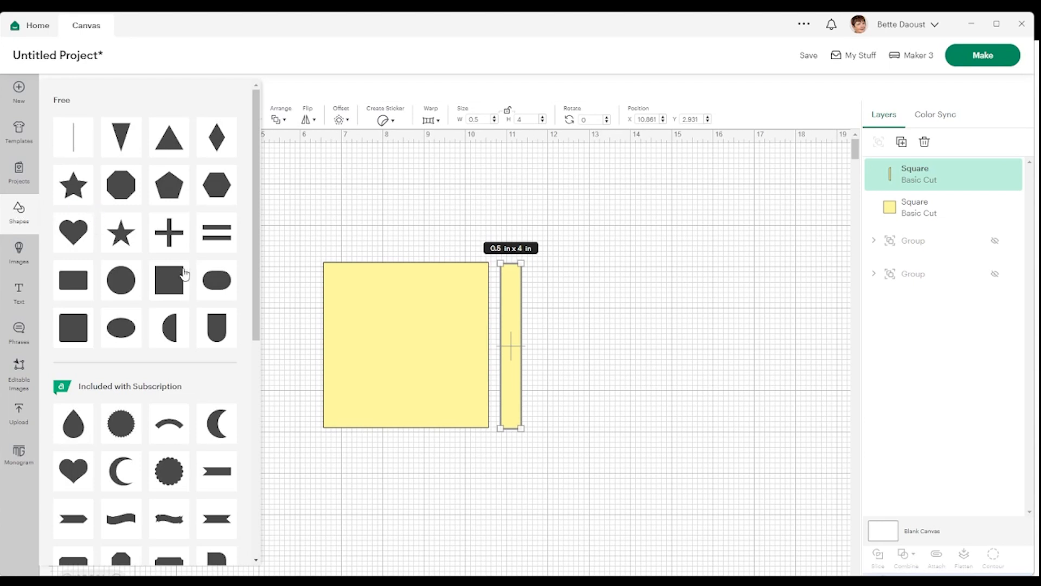
pyautogui.click(173, 281)
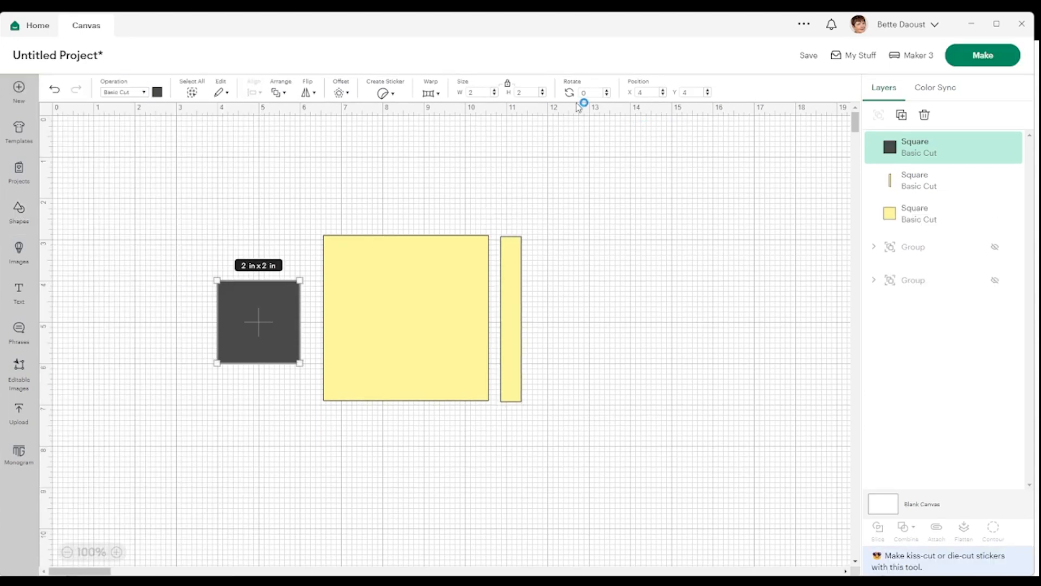
pyautogui.doubleClick(591, 94)
pyautogui.write('45')
pyautogui.click(574, 83)
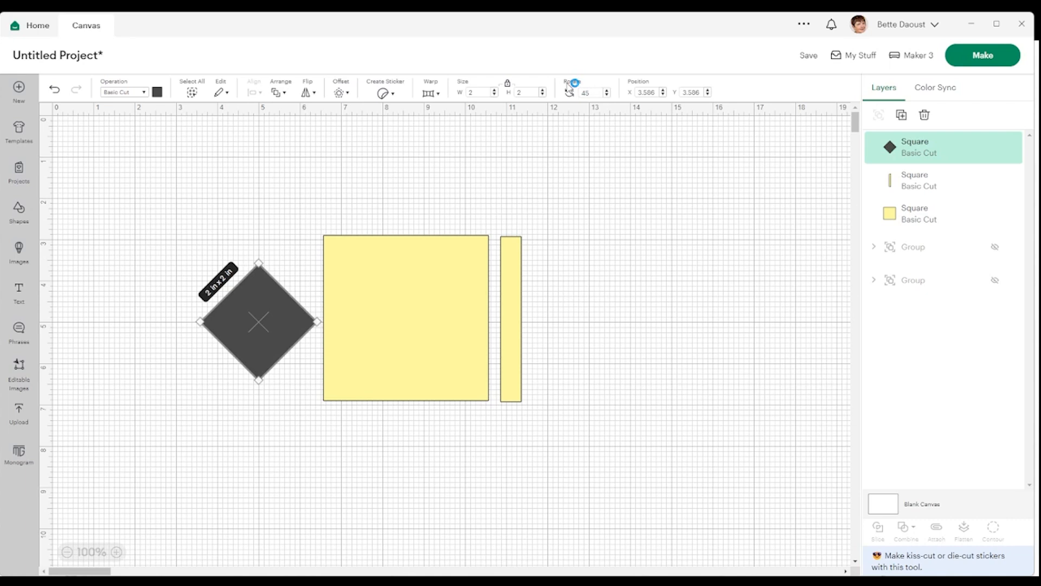
pyautogui.moveTo(271, 325); pyautogui.dragTo(557, 422)
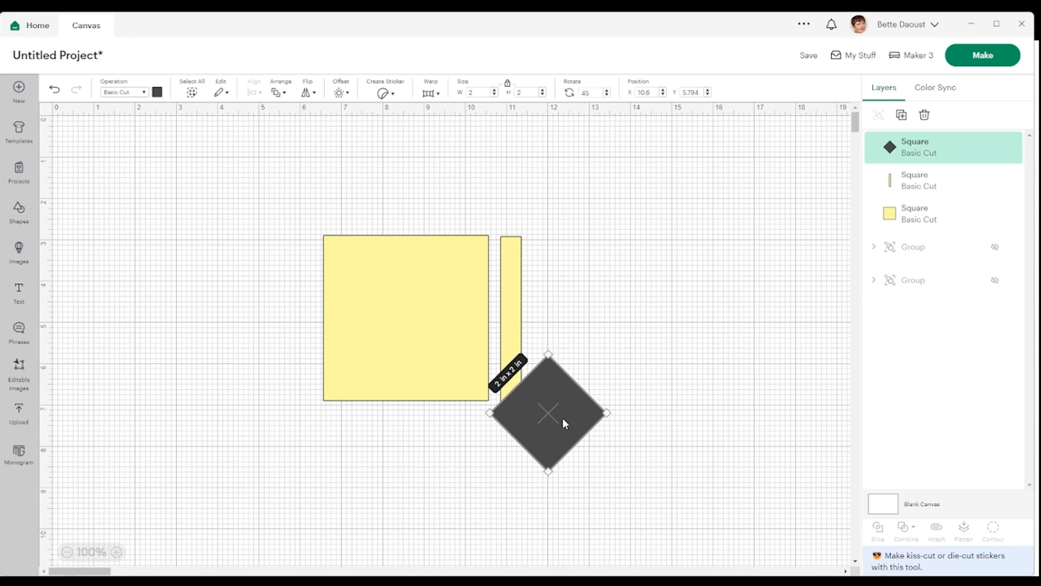
# Duplicate the rotated square and place one over the strip's upper right corner, at about X 10.766, Y 1.461.
pyautogui.hotkey('ctrl', 'd')
pyautogui.moveTo(562, 417); pyautogui.dragTo(570, 238)
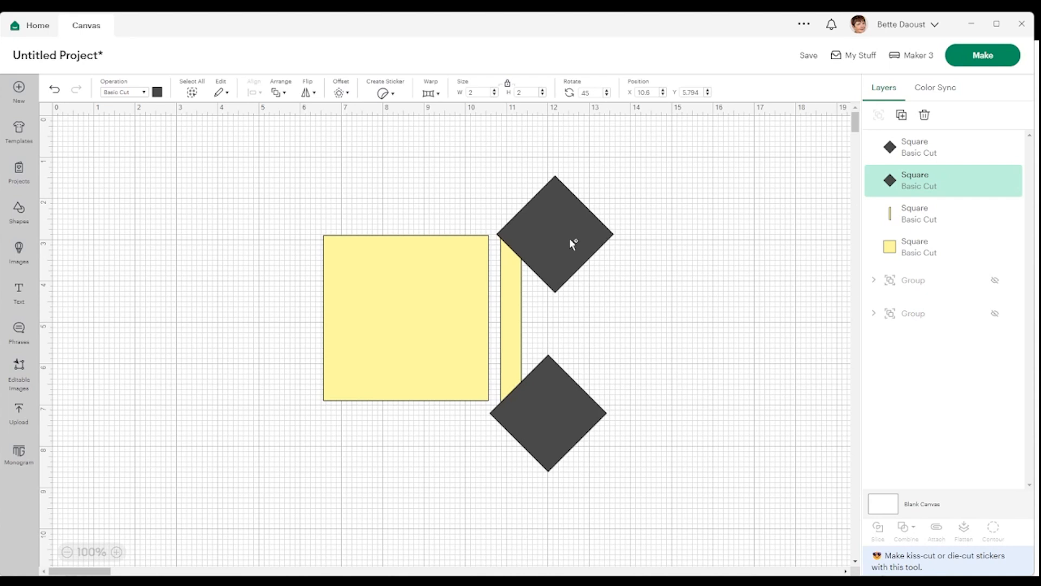
pyautogui.click(644, 337)
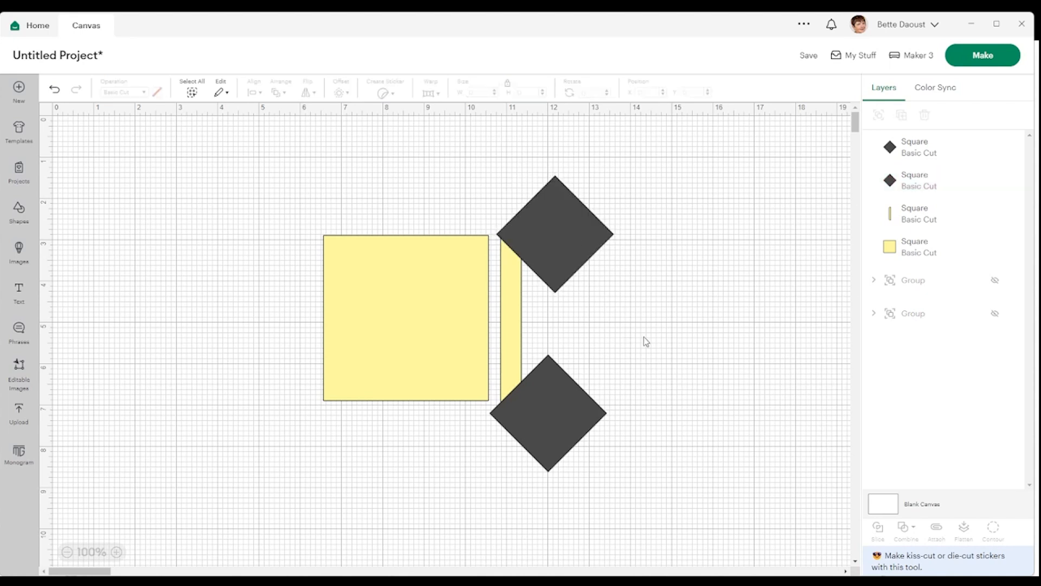
# Weld the two rotated dark squares into one shape.
pyautogui.click(566, 242)
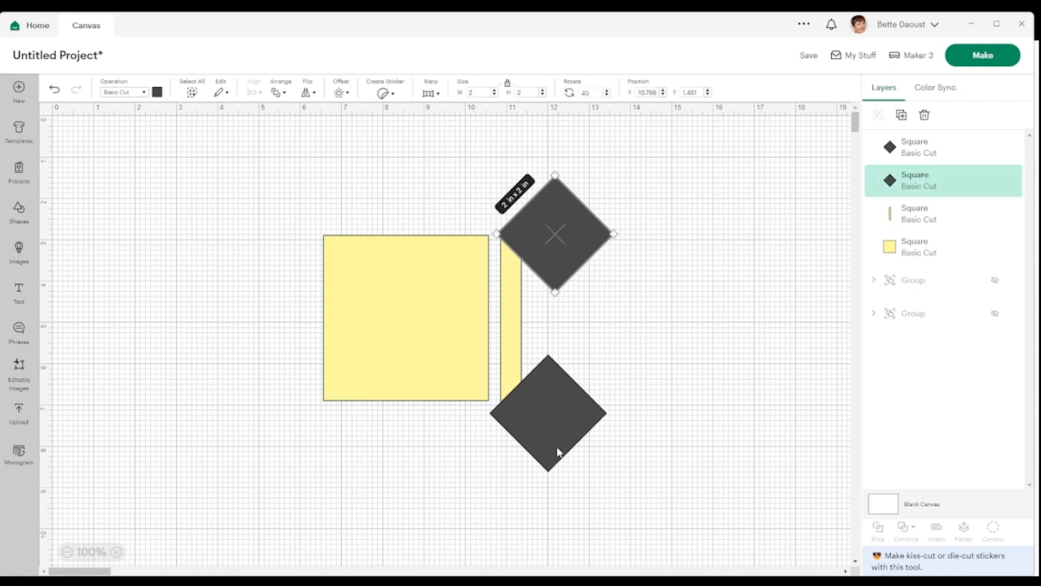
pyautogui.keyDown('shift'); pyautogui.click(555, 428); pyautogui.keyUp('shift')
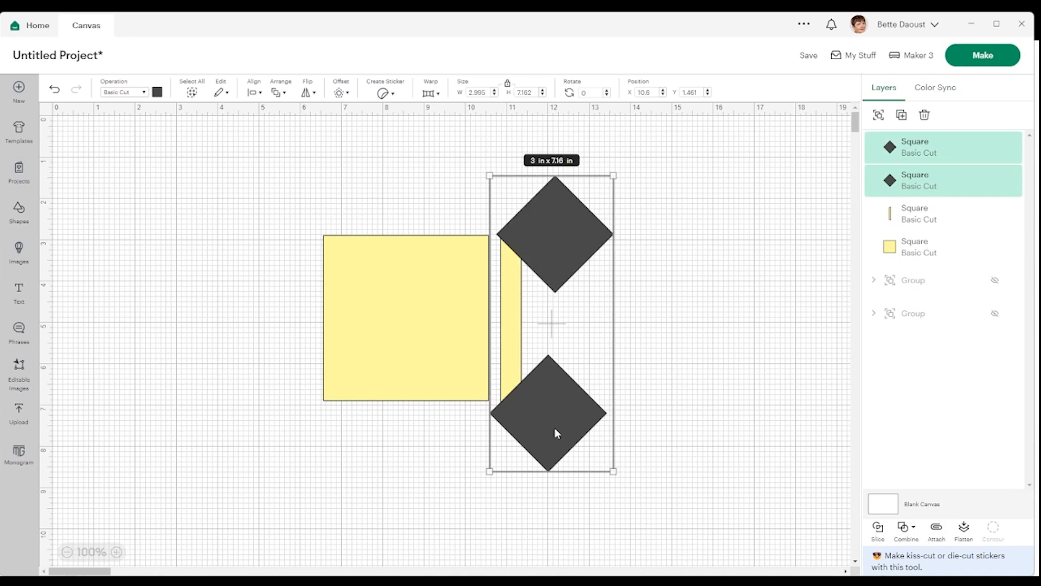
pyautogui.click(903, 527)
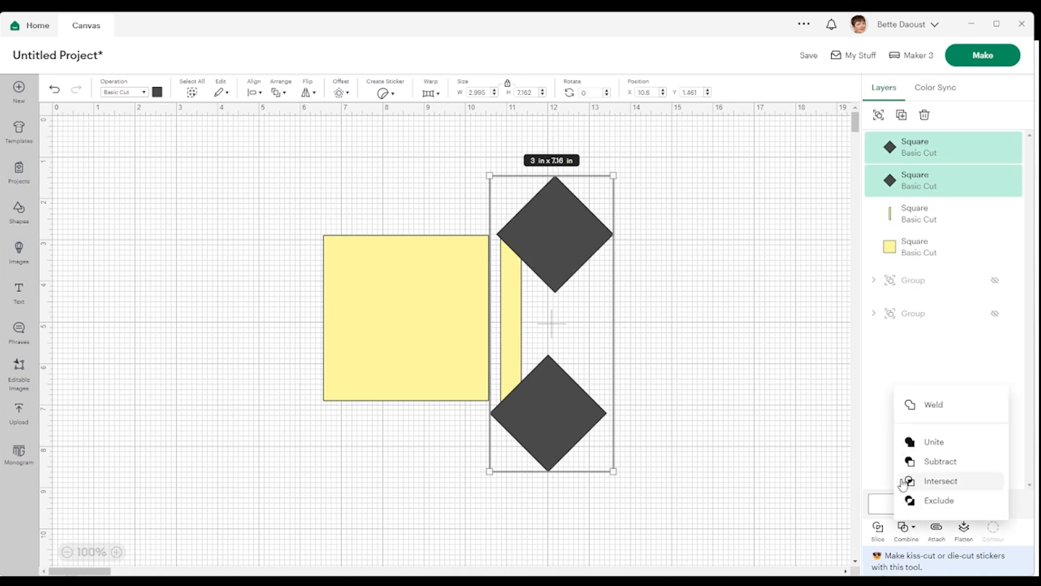
pyautogui.click(925, 407)
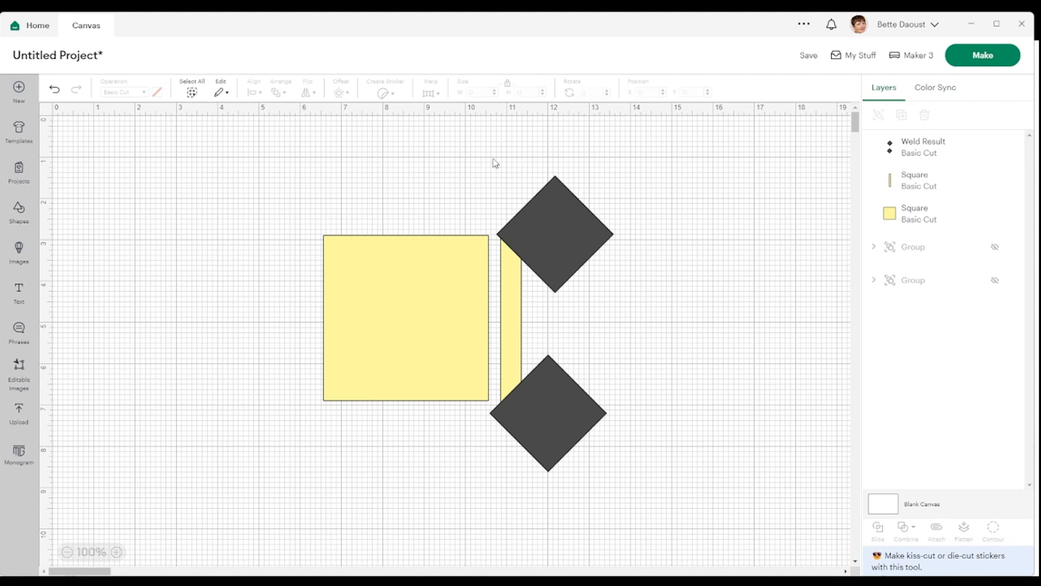
# Slice the narrow yellow strip with the welded dark squares.
pyautogui.moveTo(487, 137); pyautogui.dragTo(558, 184)
pyautogui.click(542, 523)
pyautogui.moveTo(509, 527); pyautogui.dragTo(541, 342)
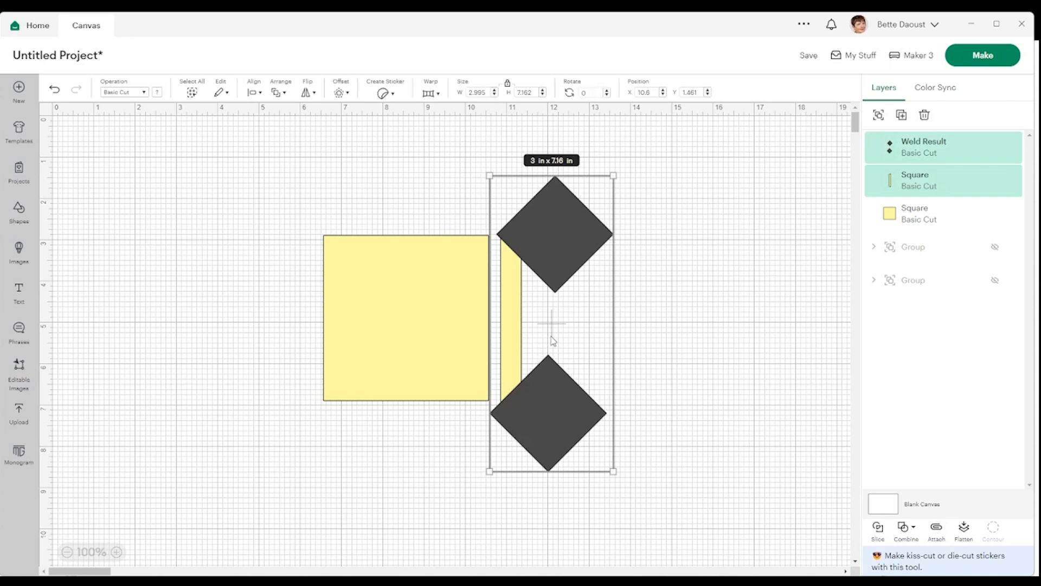
pyautogui.click(878, 529)
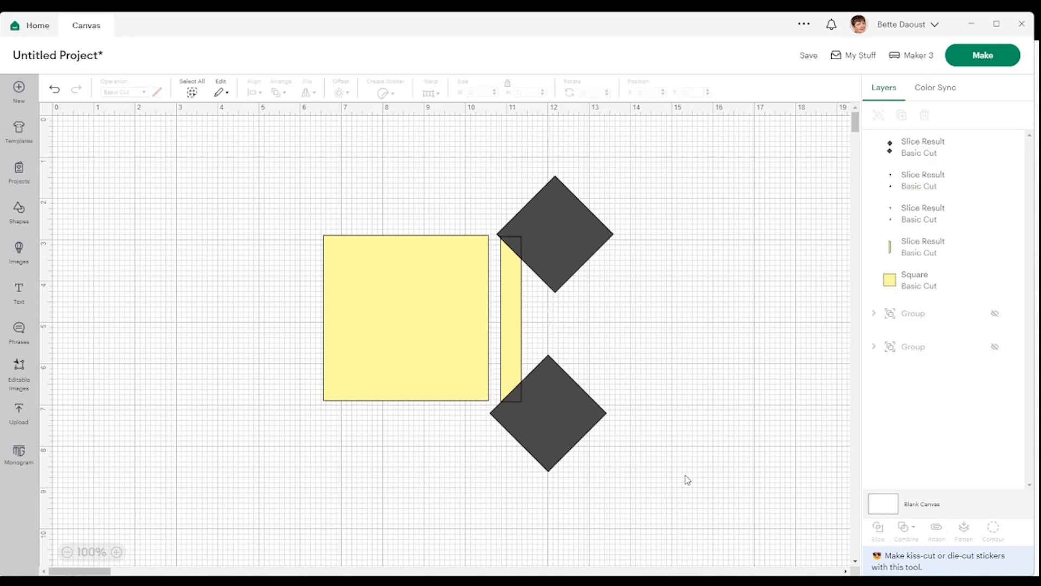
# Pull the leftover slice pieces away from the strip and delete them, keeping only the strip with angled ends.
pyautogui.moveTo(547, 421); pyautogui.dragTo(673, 428)
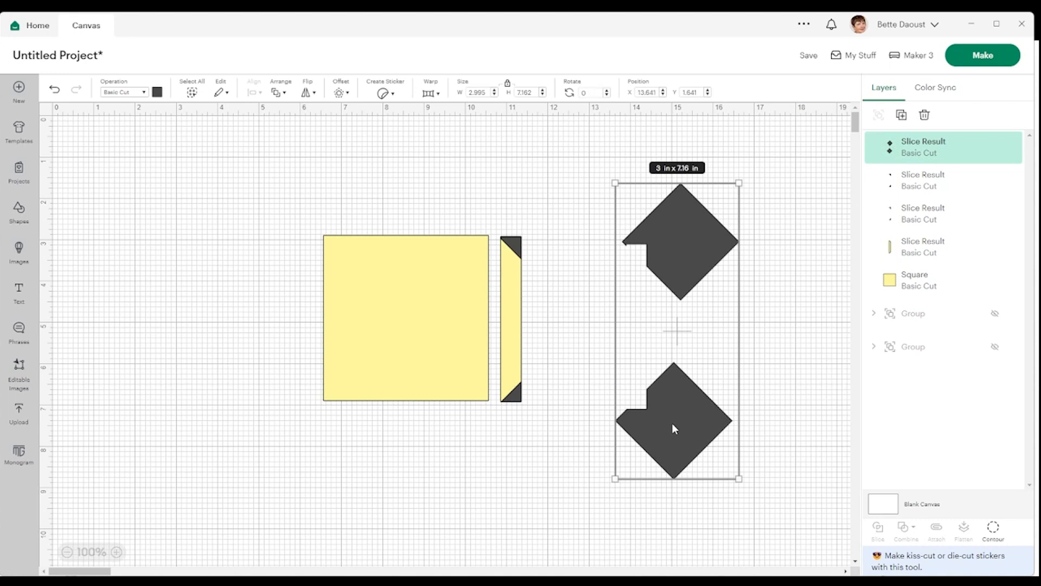
pyautogui.press('Delete')
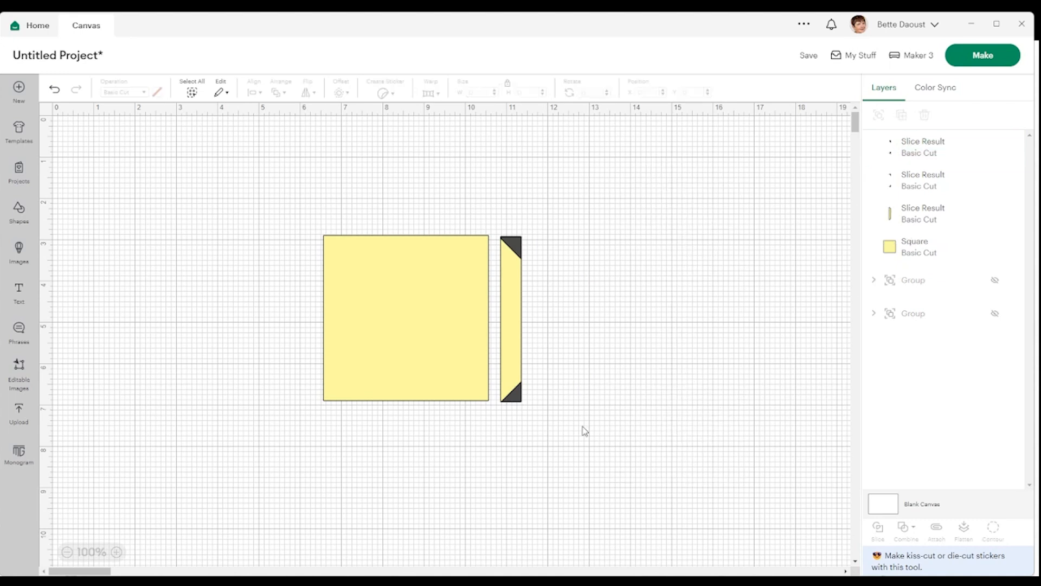
pyautogui.moveTo(514, 398); pyautogui.dragTo(649, 383)
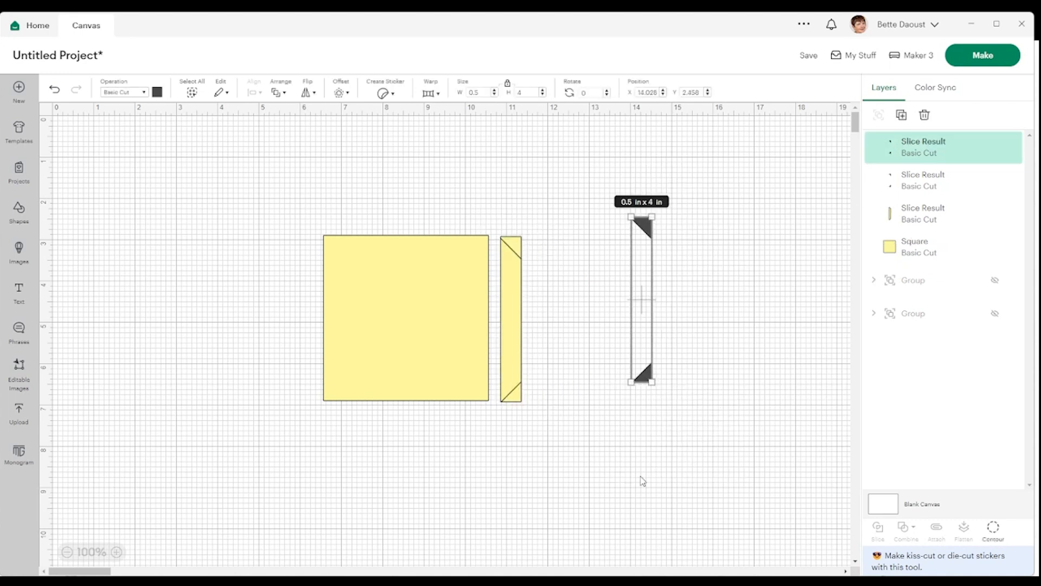
pyautogui.press('Delete')
pyautogui.moveTo(524, 398); pyautogui.dragTo(664, 378)
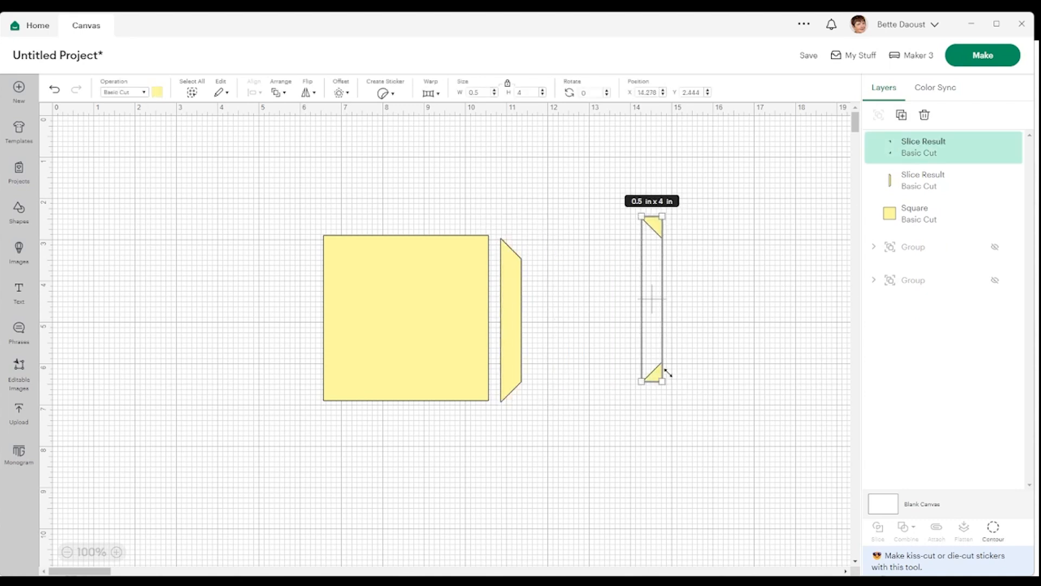
pyautogui.press('Delete')
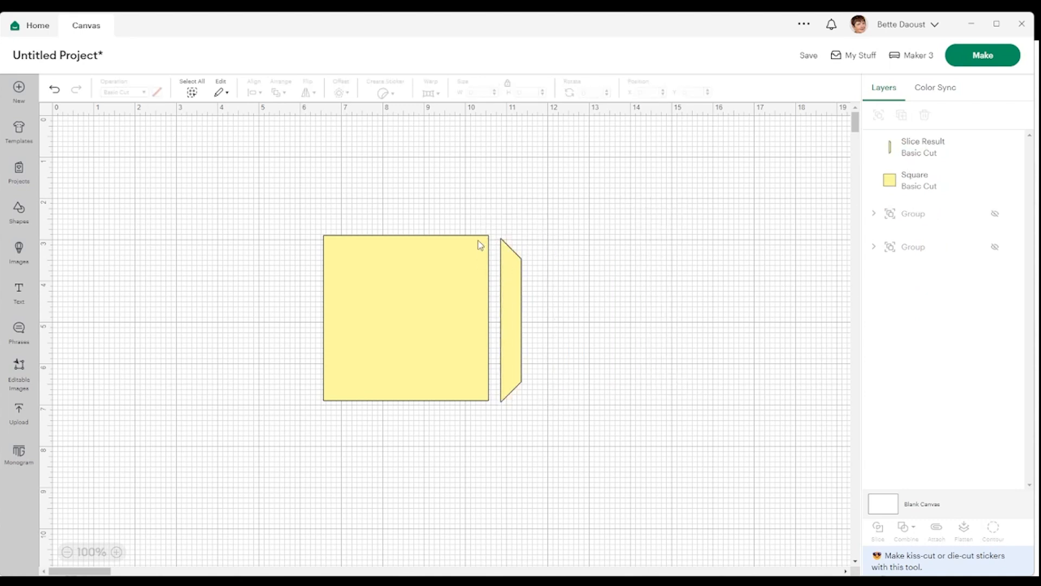
# Move the angled strip closer to the large square's right edge.
pyautogui.moveTo(509, 294); pyautogui.dragTo(499, 288)
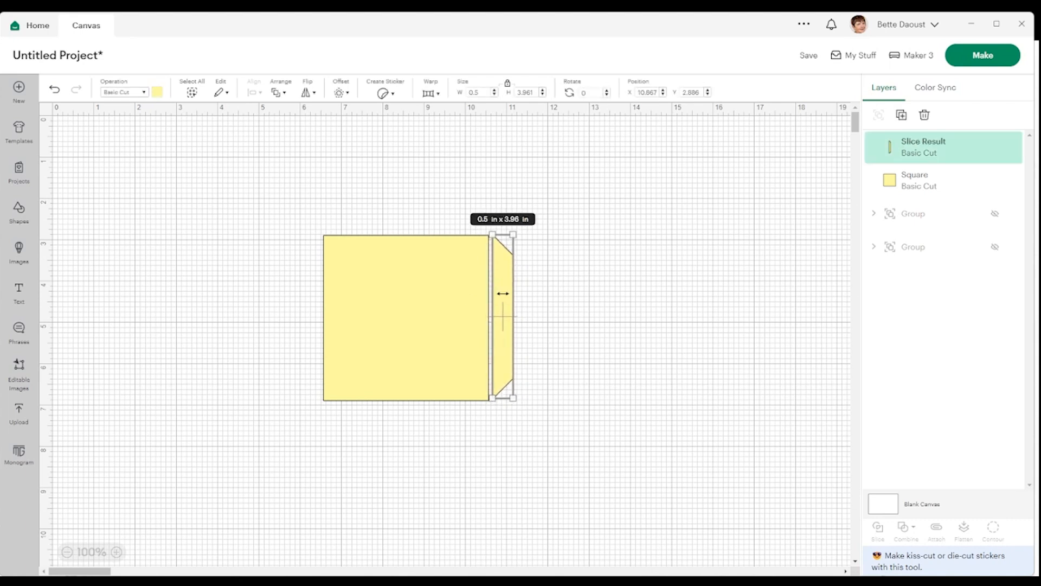
pyautogui.click(529, 320)
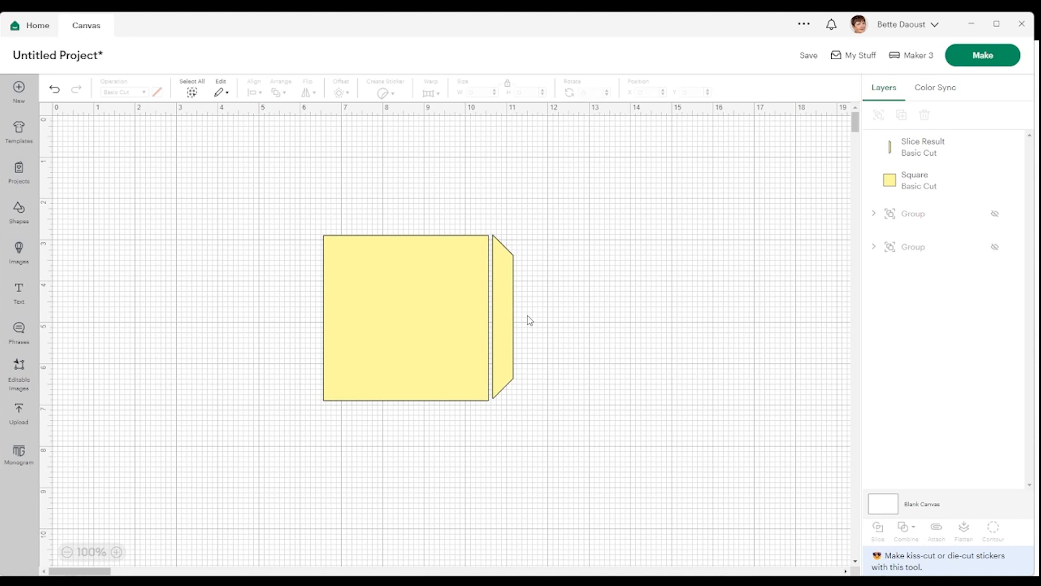
# Duplicate the angled strip and place the copy on the opposite side of the large square.
pyautogui.click(502, 328)
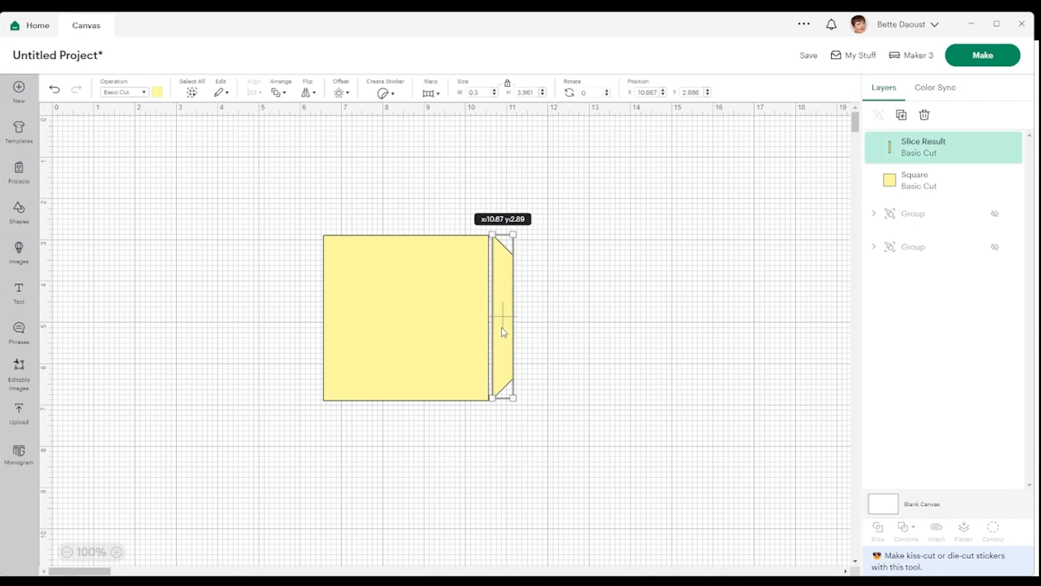
pyautogui.hotkey('ctrl', 'd')
pyautogui.moveTo(502, 328); pyautogui.dragTo(298, 324)
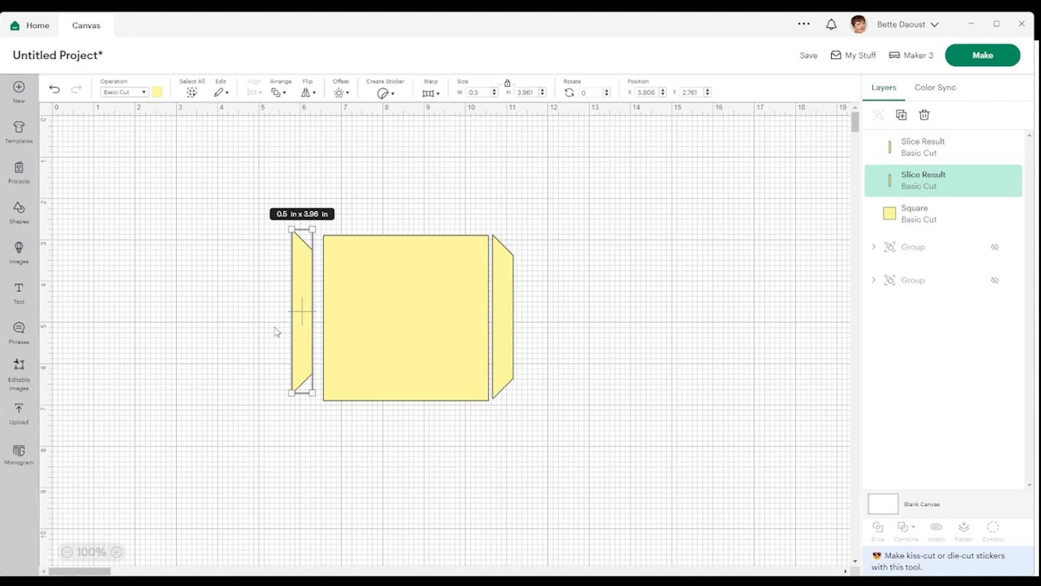
# Flip the copied strip horizontally and move it close to the large square's left edge.
pyautogui.click(312, 92)
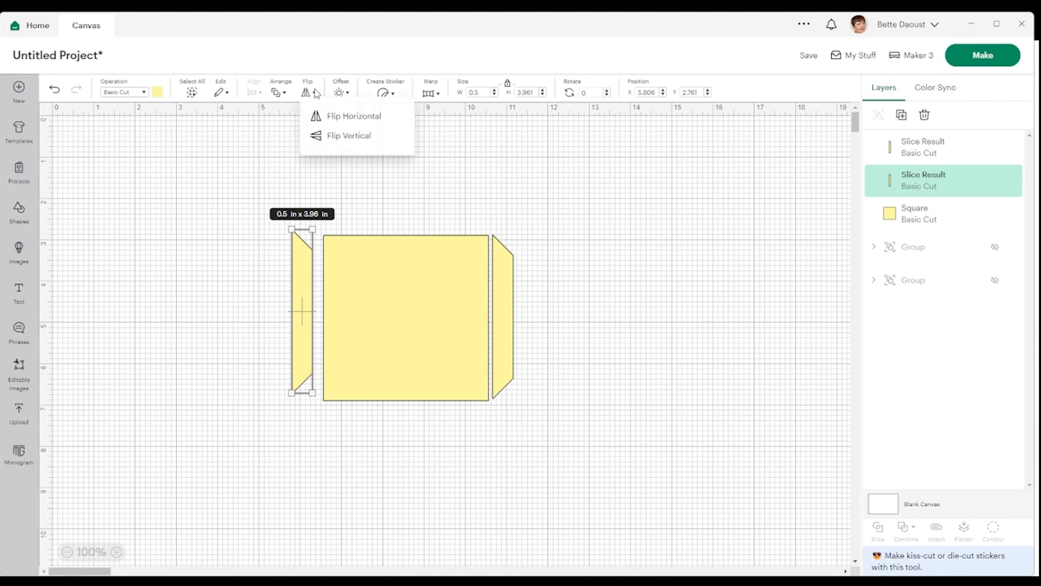
pyautogui.click(337, 116)
pyautogui.click(146, 242)
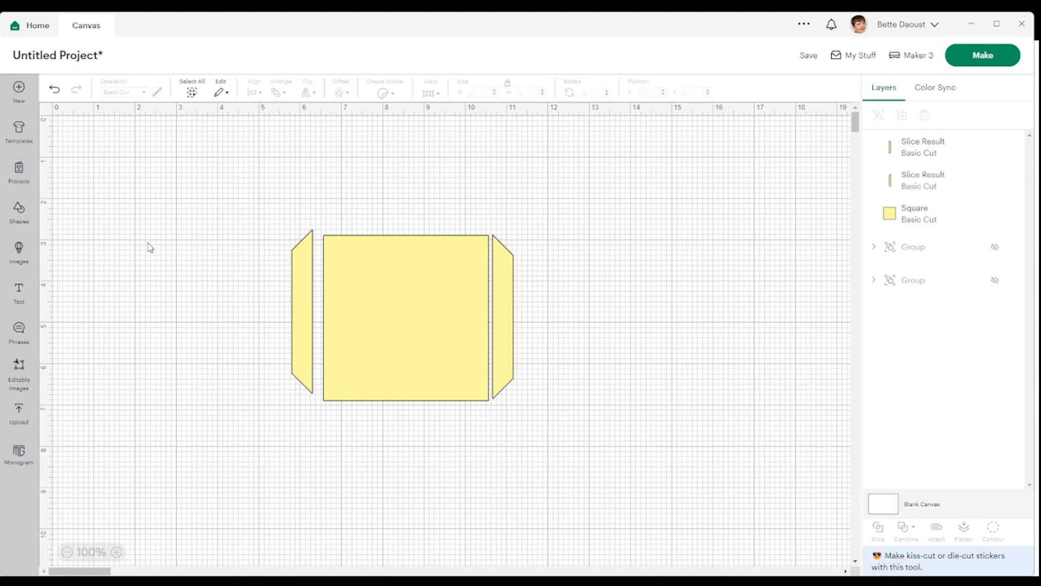
pyautogui.moveTo(312, 326); pyautogui.dragTo(312, 329)
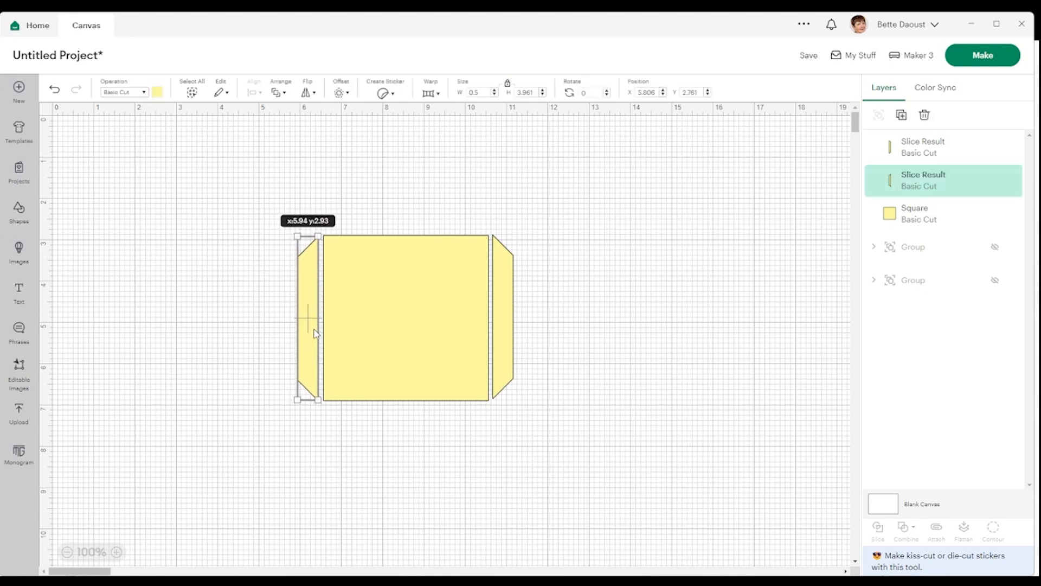
pyautogui.click(242, 225)
# Group the large square with both angled flaps and move the design to the canvas's upper right area.
pyautogui.moveTo(235, 199); pyautogui.dragTo(667, 437)
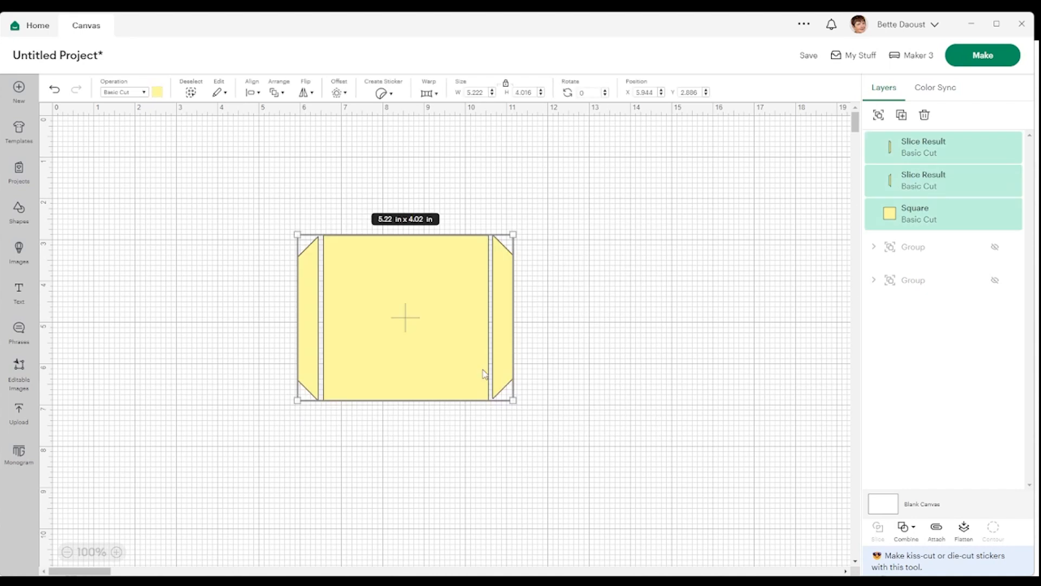
pyautogui.moveTo(444, 374); pyautogui.dragTo(738, 274)
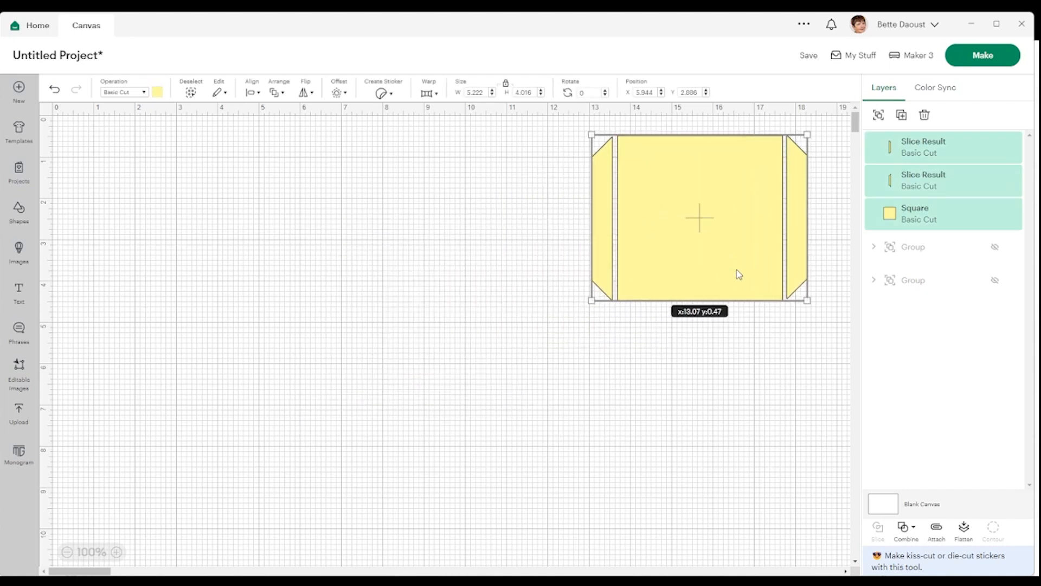
pyautogui.click(878, 115)
pyautogui.moveTo(994, 145)
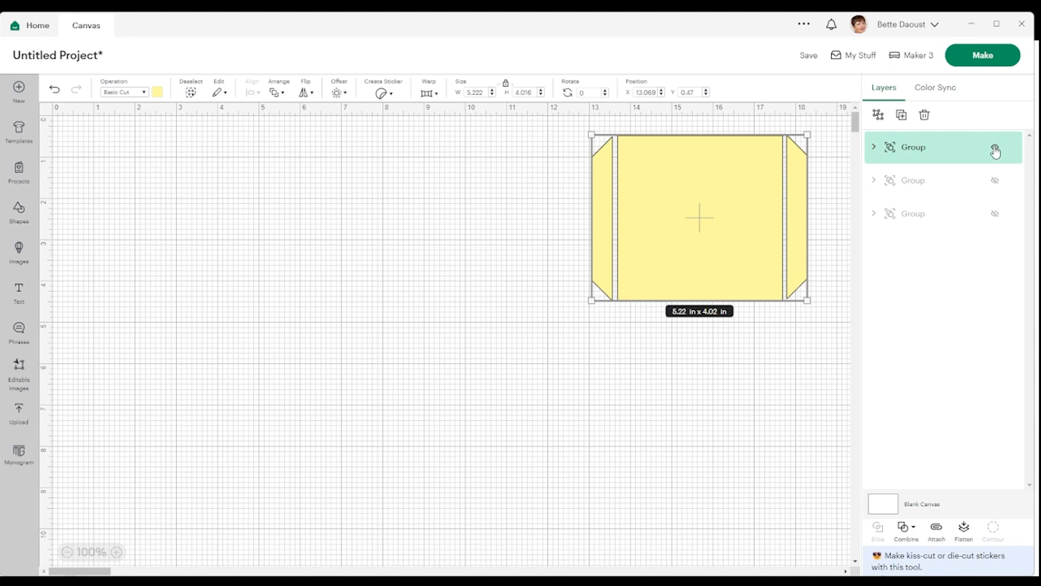
pyautogui.click(643, 380)
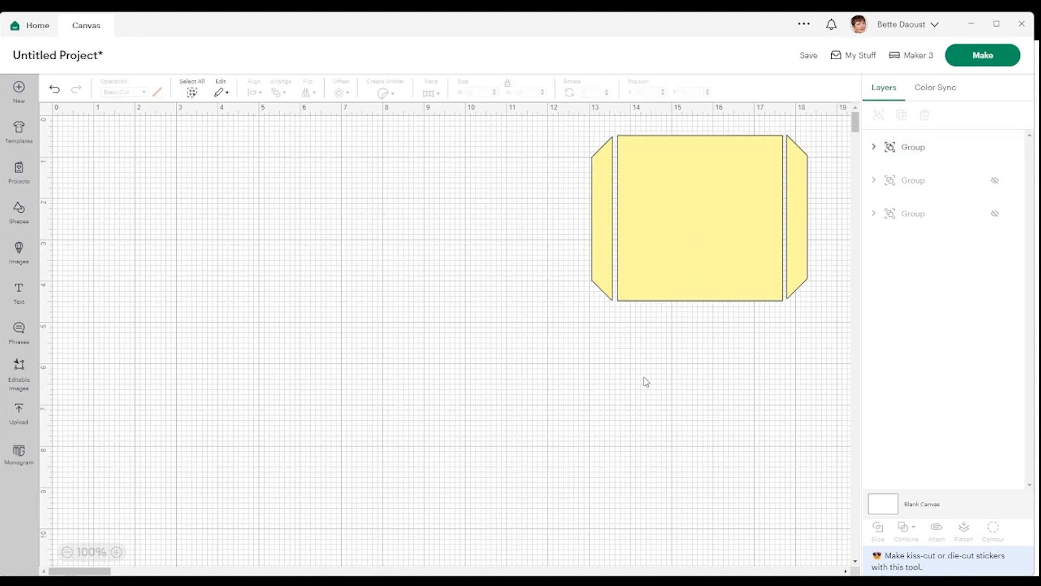
pyautogui.moveTo(644, 258); pyautogui.dragTo(589, 273)
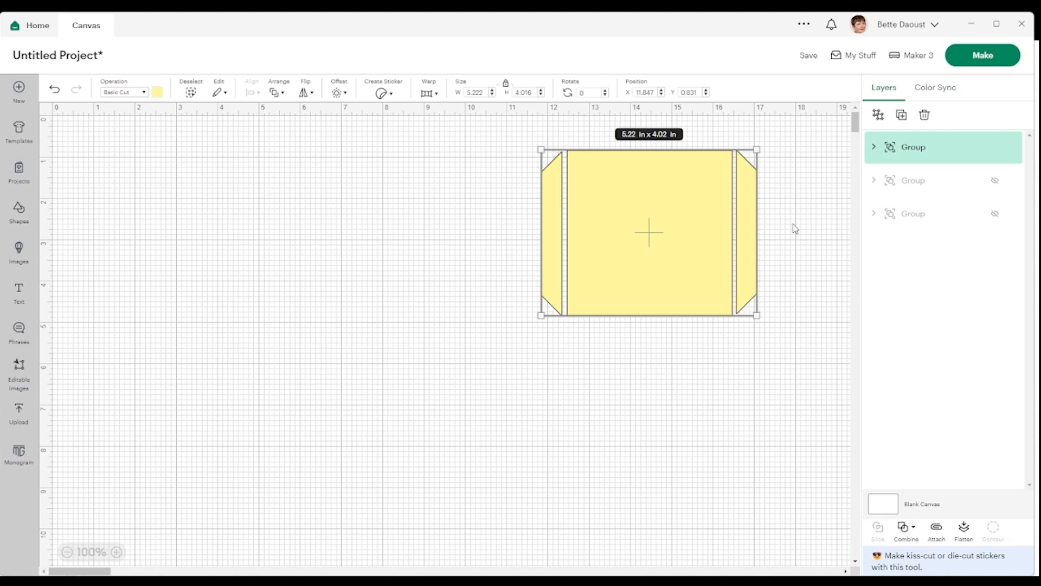
# Unhide the two hidden groups and arrange the heart flower and the yellow flap design side by side below the mirrored lettering.
pyautogui.click(996, 183)
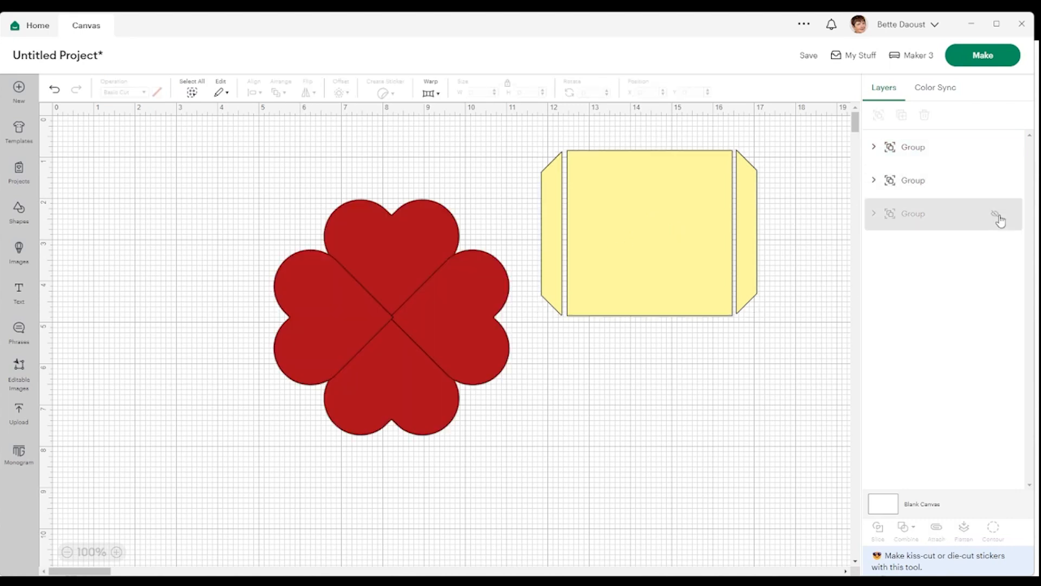
pyautogui.click(999, 219)
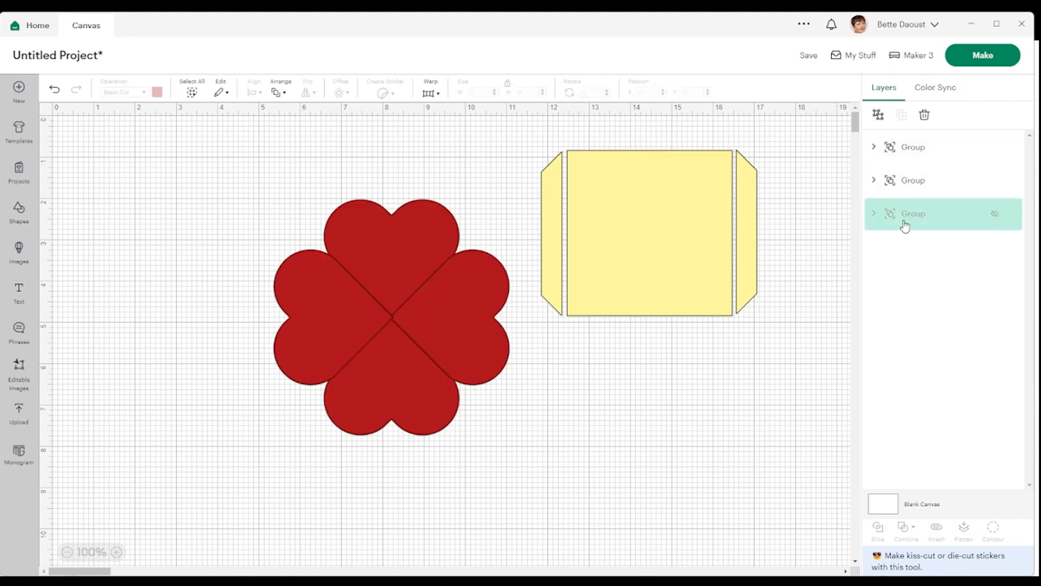
pyautogui.click(995, 214)
pyautogui.moveTo(418, 287); pyautogui.dragTo(393, 391)
pyautogui.moveTo(680, 214); pyautogui.dragTo(671, 376)
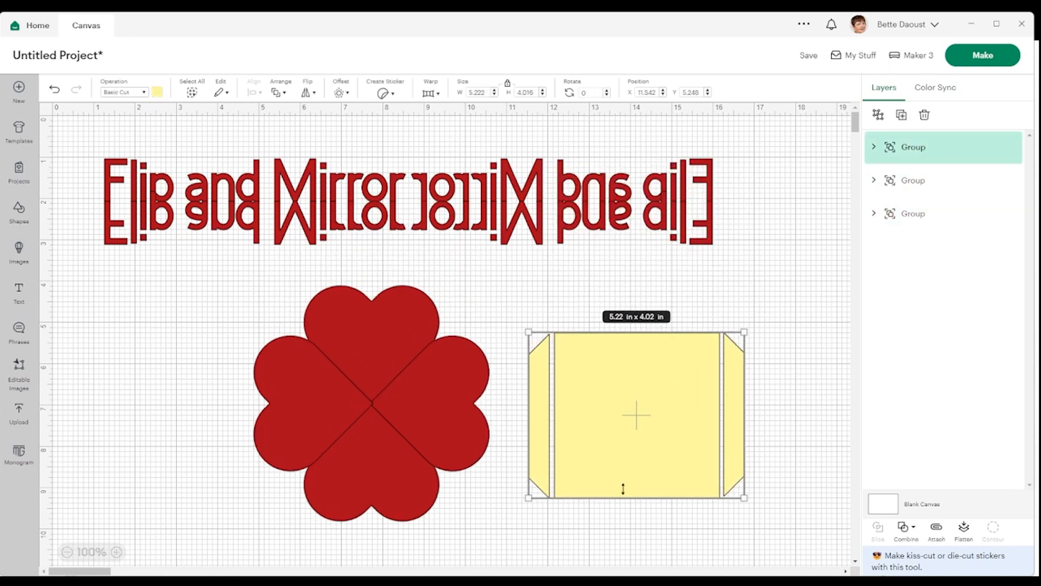
# Group all three designs together and hide the combined group.
pyautogui.moveTo(70, 132); pyautogui.dragTo(758, 523)
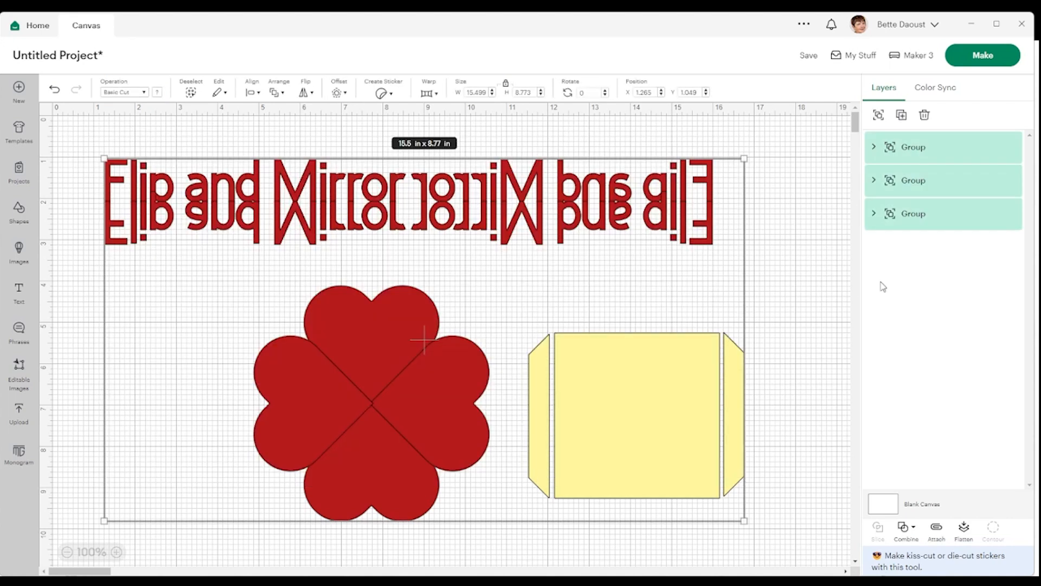
pyautogui.click(878, 116)
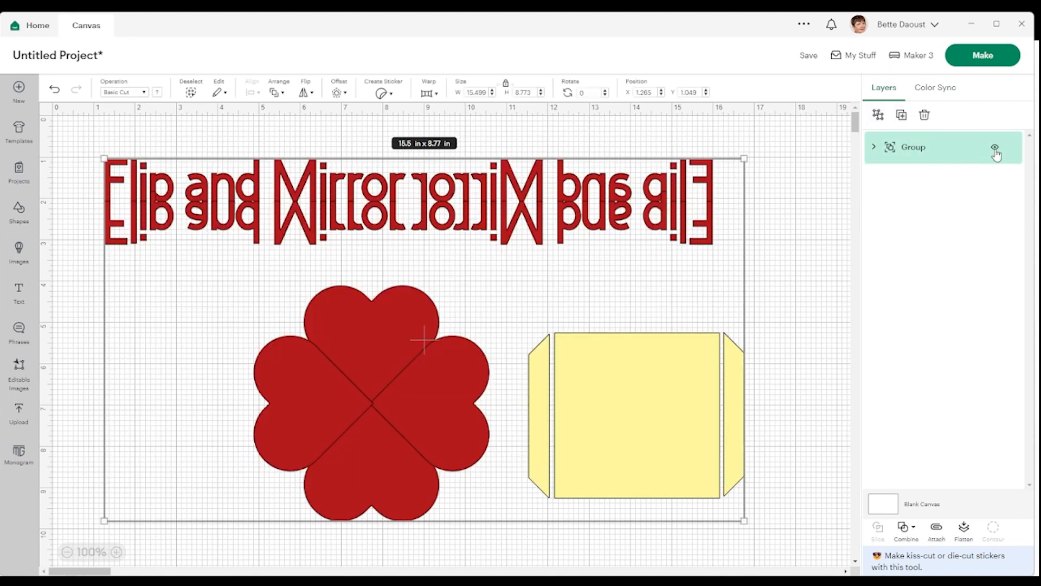
pyautogui.click(995, 148)
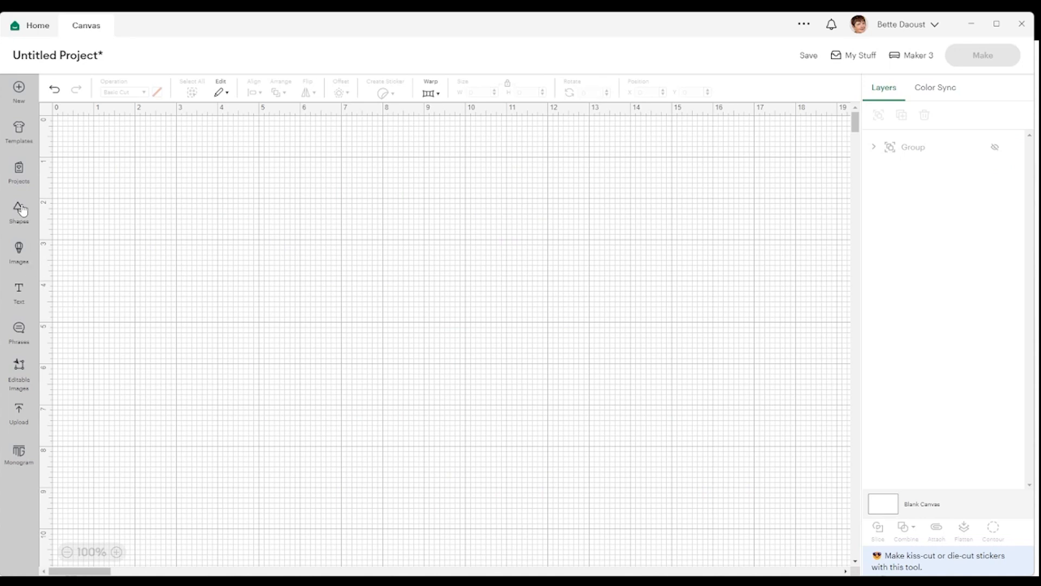
# Add a text object with the default word "Text", enlarge it to about 5.76 x 2.78 in and place it mid-canvas.
pyautogui.click(18, 292)
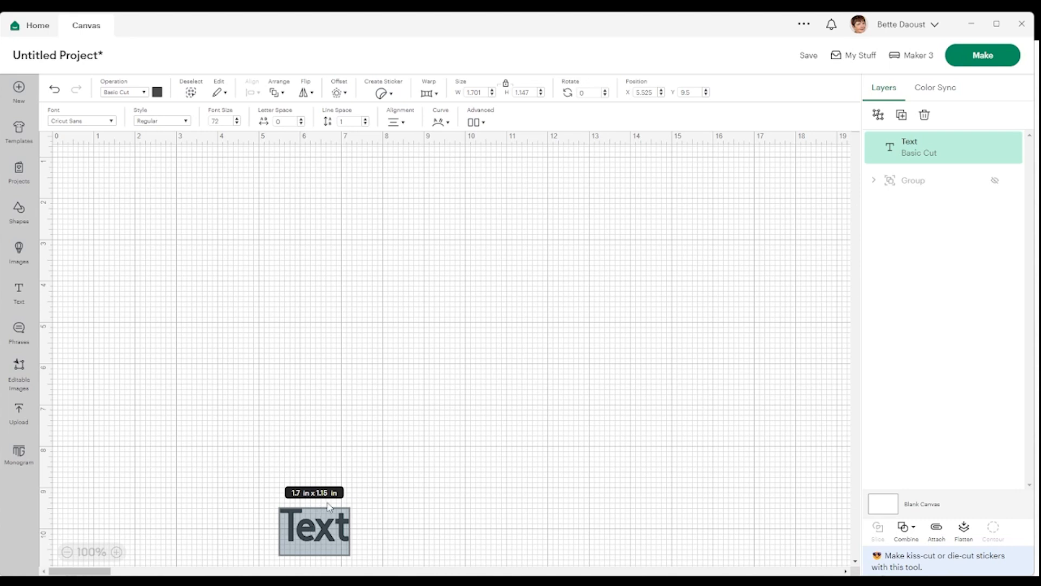
pyautogui.click(384, 482)
pyautogui.moveTo(329, 538); pyautogui.dragTo(564, 398)
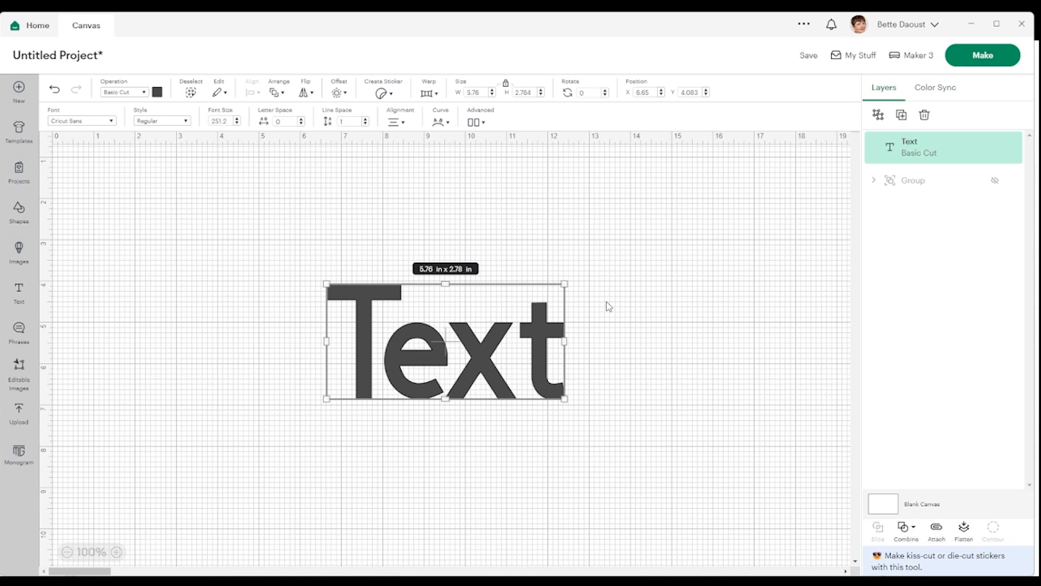
# Flip the text horizontally, and undo the flip.
pyautogui.click(314, 93)
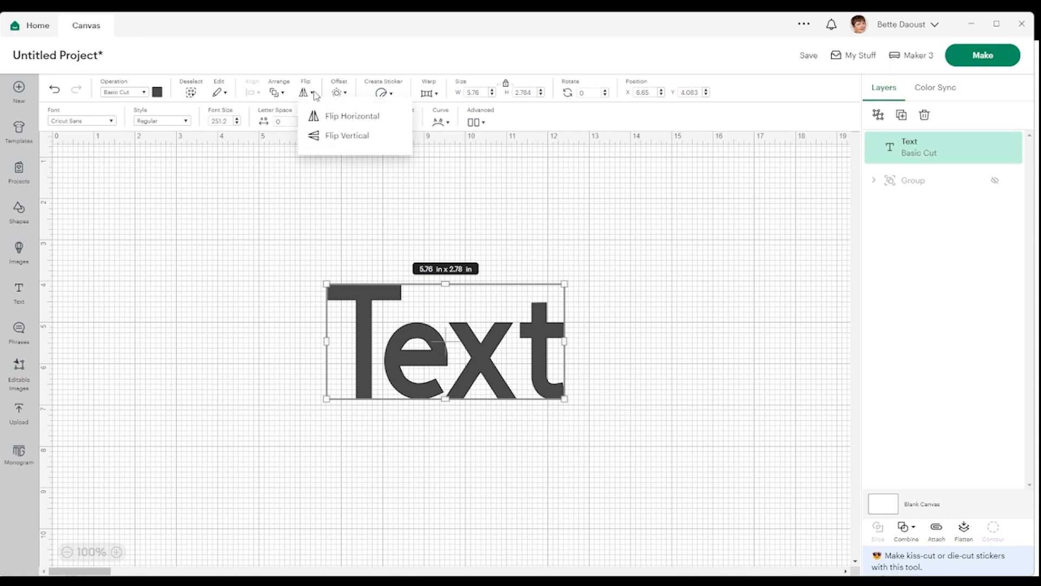
pyautogui.click(358, 121)
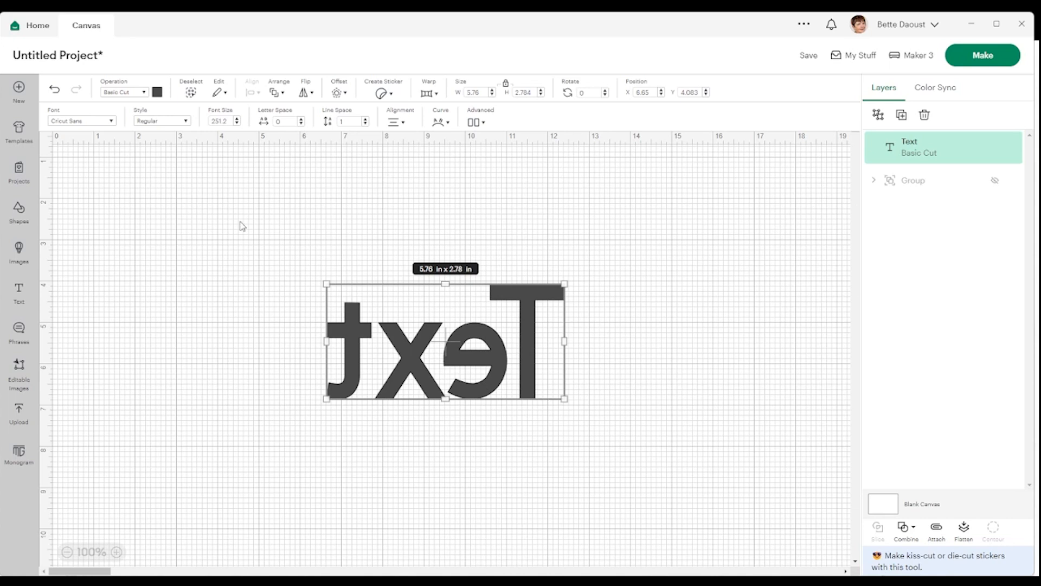
pyautogui.click(54, 89)
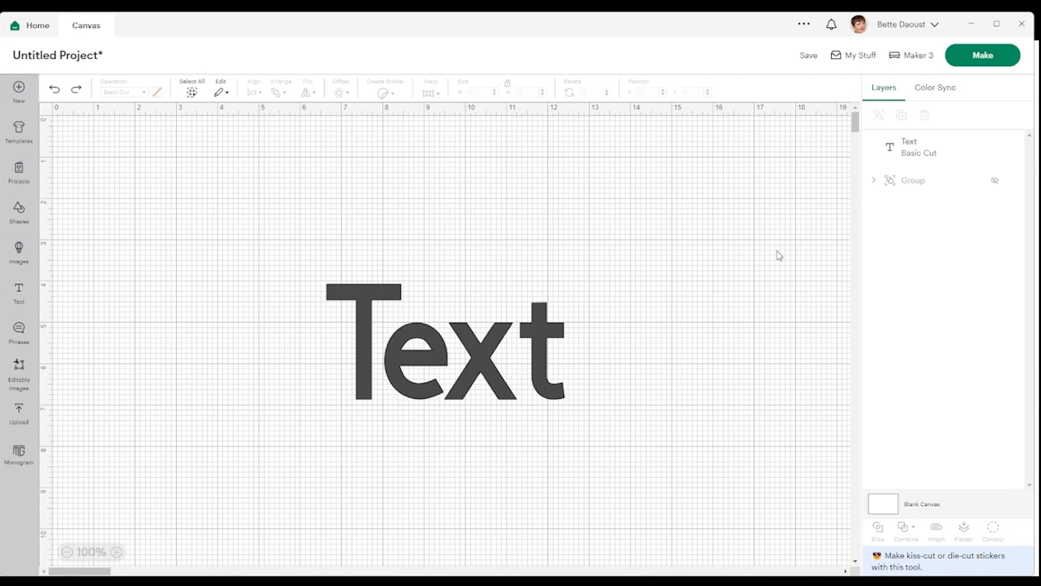
# Preview the text on the cutting mat with Mirror turned on, and cancel back to the canvas.
pyautogui.click(986, 59)
pyautogui.click(504, 334)
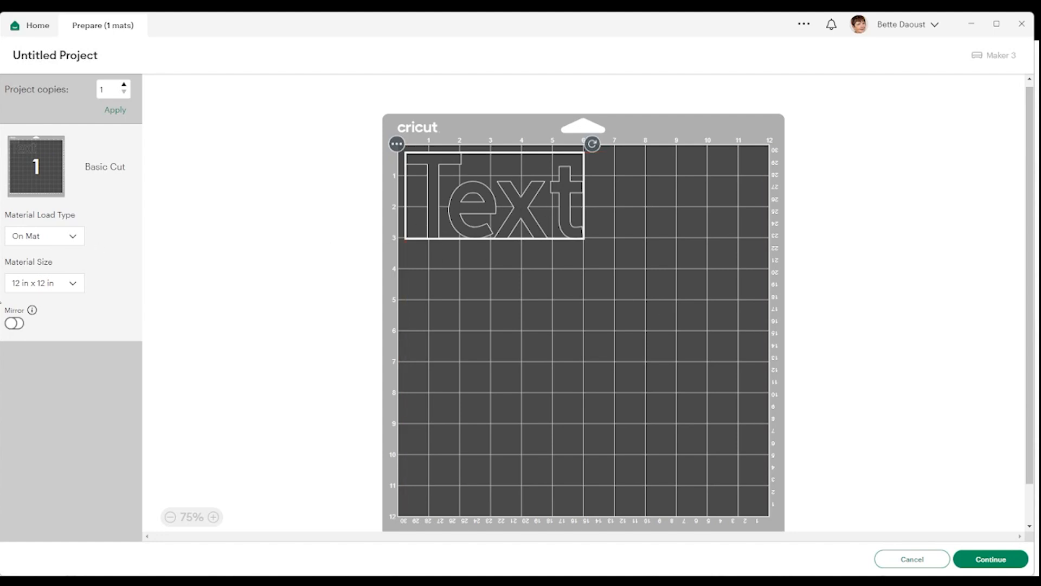
pyautogui.click(14, 325)
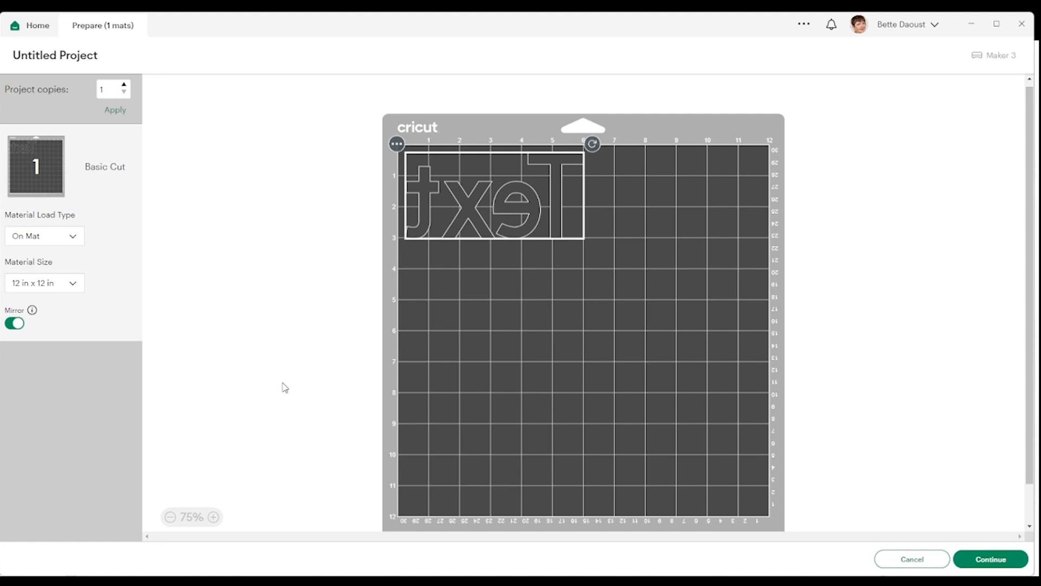
pyautogui.click(891, 564)
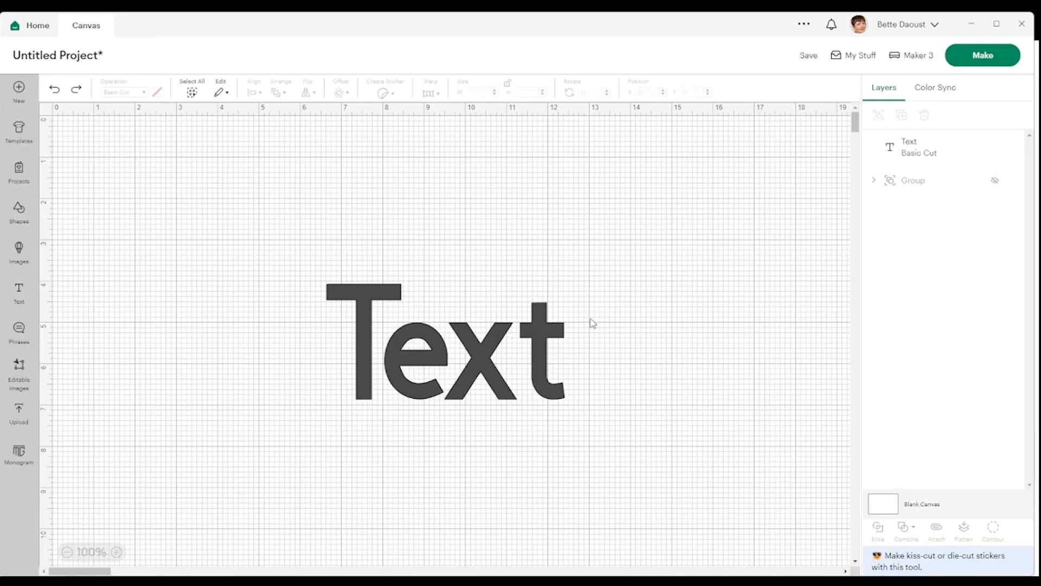
# Move the text higher on the canvas and flip it vertically.
pyautogui.moveTo(509, 353); pyautogui.dragTo(502, 290)
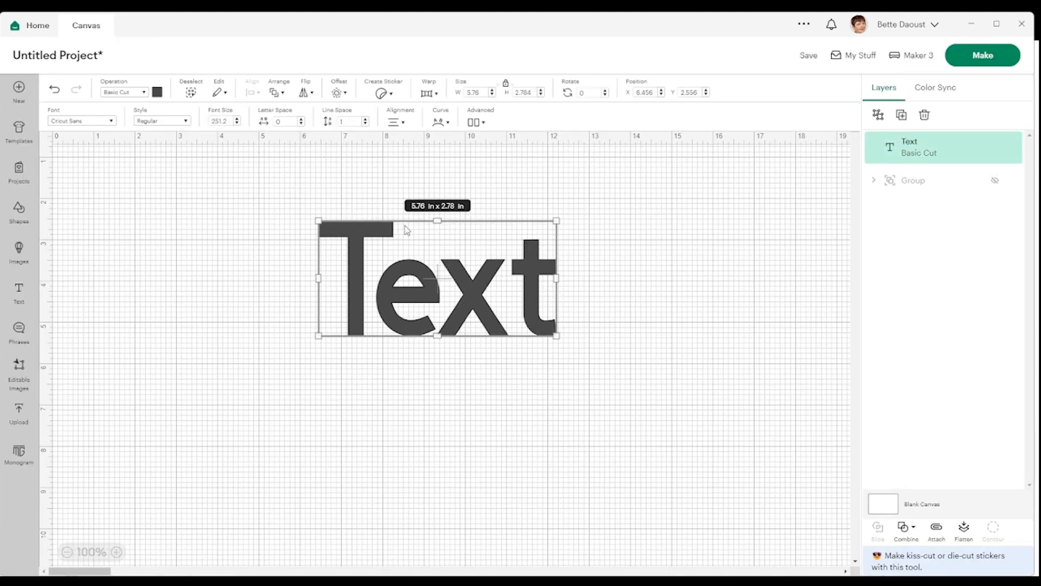
pyautogui.click(305, 92)
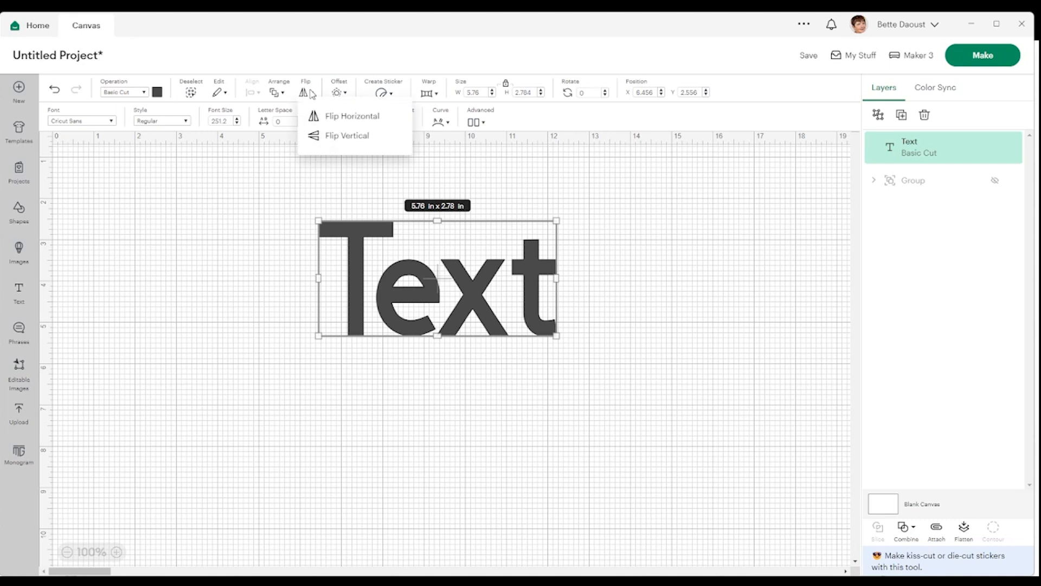
pyautogui.click(328, 135)
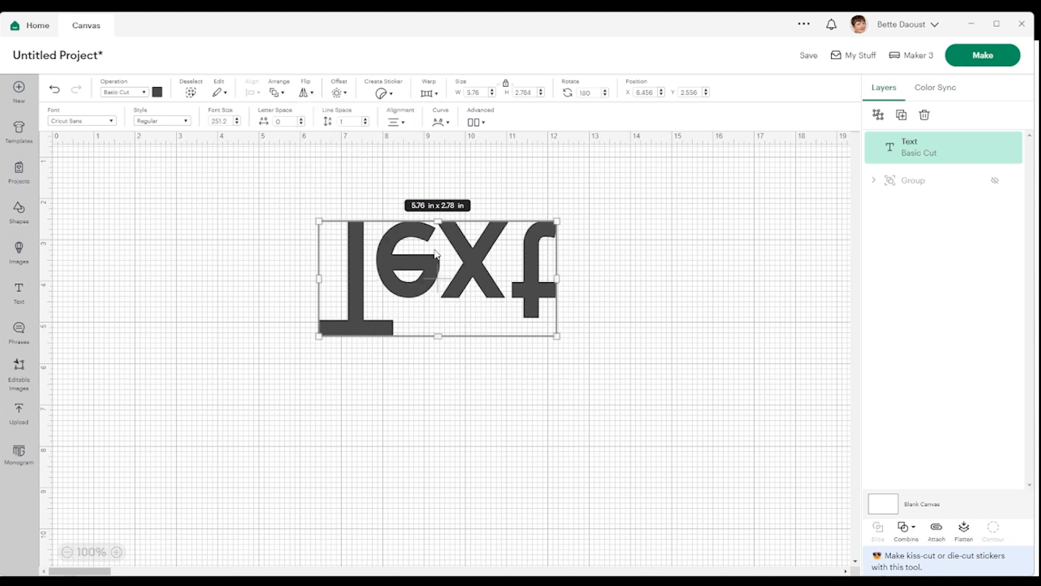
# Duplicate the vertically flipped text and place the copy below the original.
pyautogui.hotkey('ctrl', 'c')
pyautogui.hotkey('ctrl', 'v')
pyautogui.moveTo(426, 287); pyautogui.dragTo(442, 472)
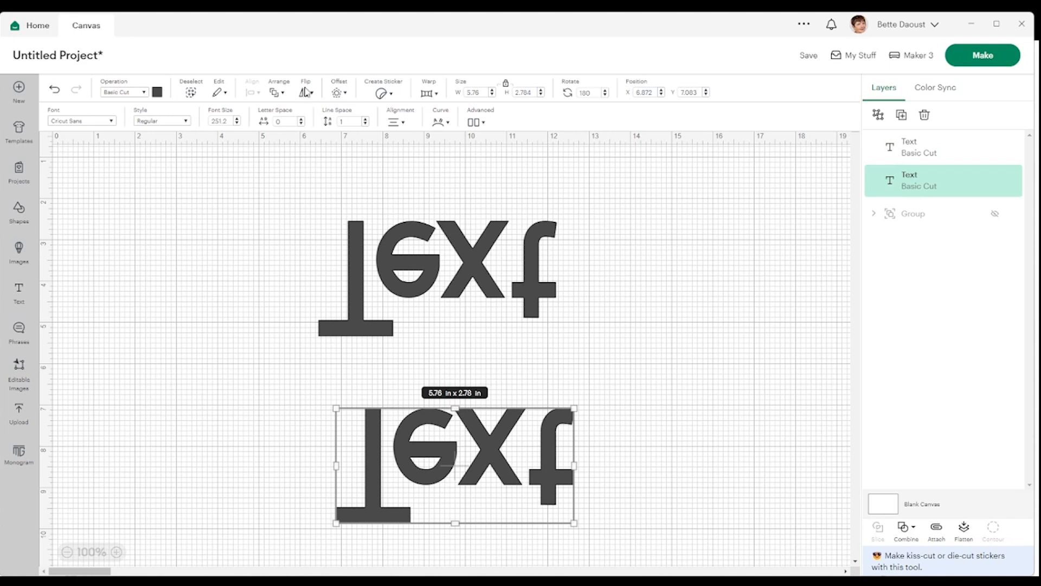
# Flip the copied text horizontally and place it diagonally below and to the right of the original, so the two t's meet.
pyautogui.click(306, 92)
pyautogui.click(349, 116)
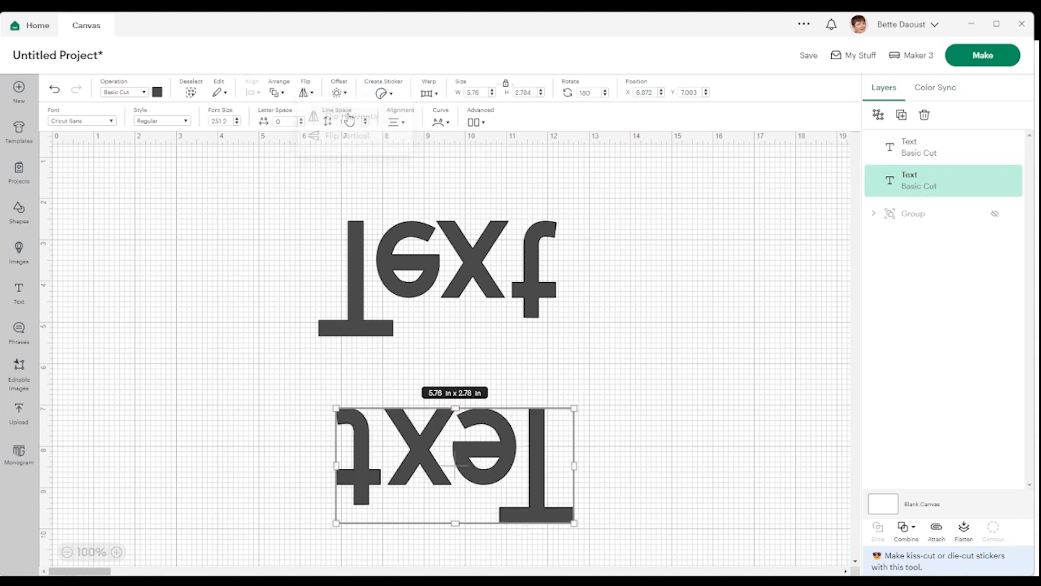
pyautogui.moveTo(542, 450); pyautogui.dragTo(705, 365)
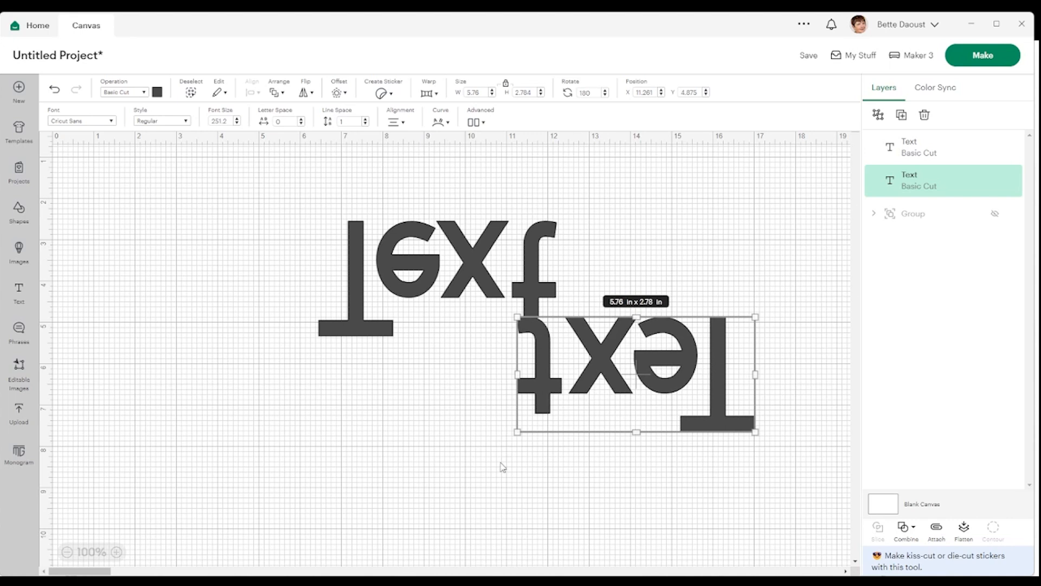
pyautogui.click(490, 465)
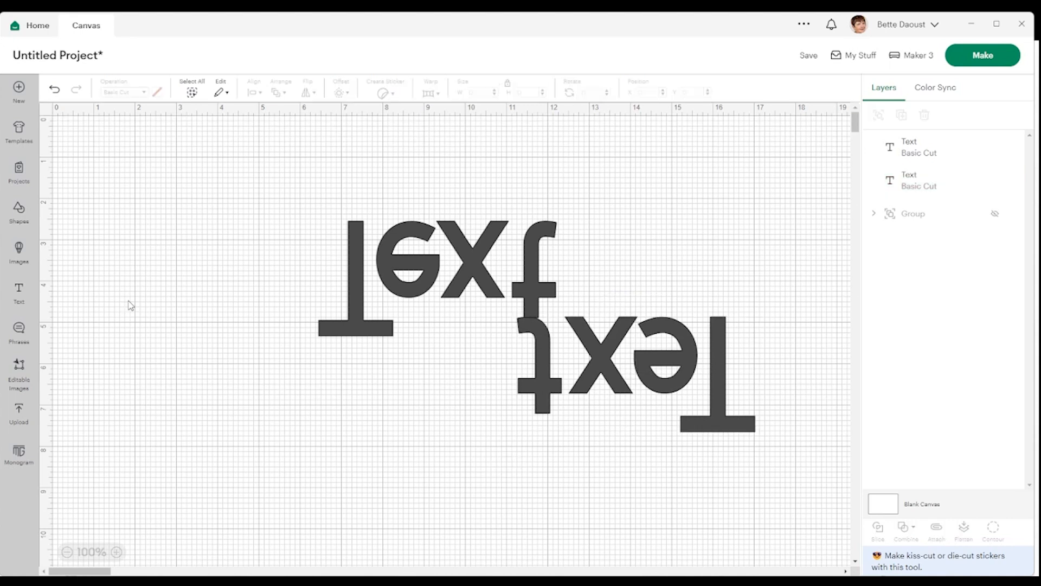